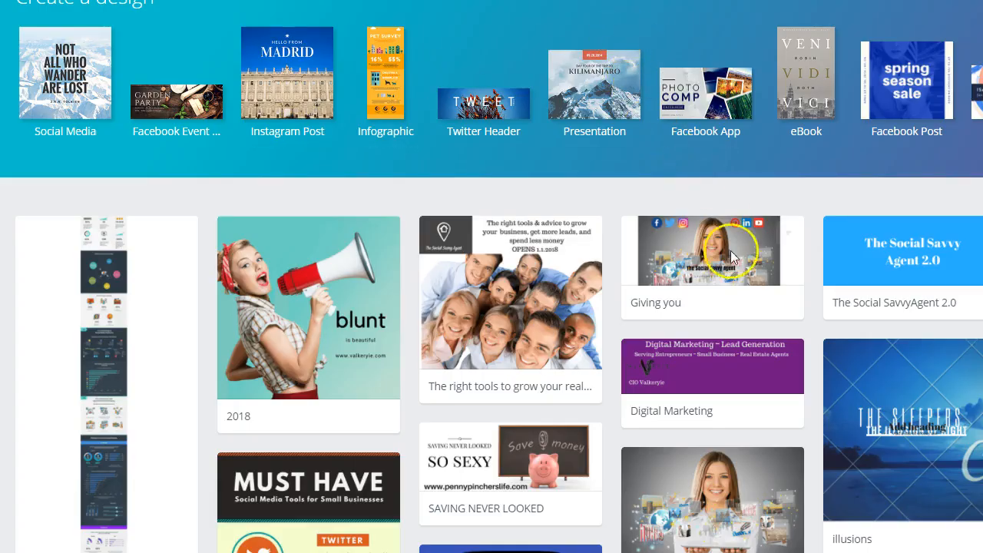
pyautogui.scroll(-5, 731, 245)
pyautogui.scroll(-20, 733, 268)
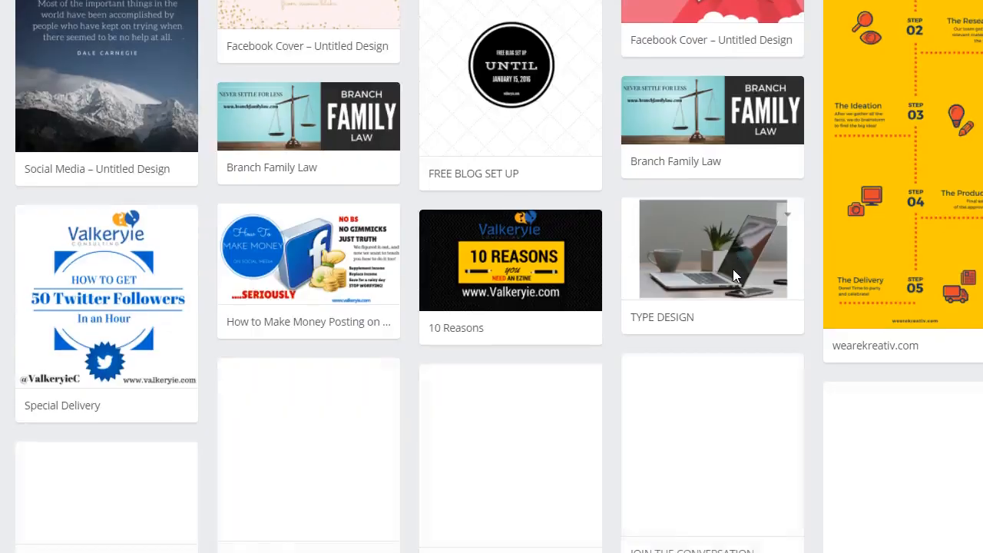
pyautogui.scroll(20, 733, 275)
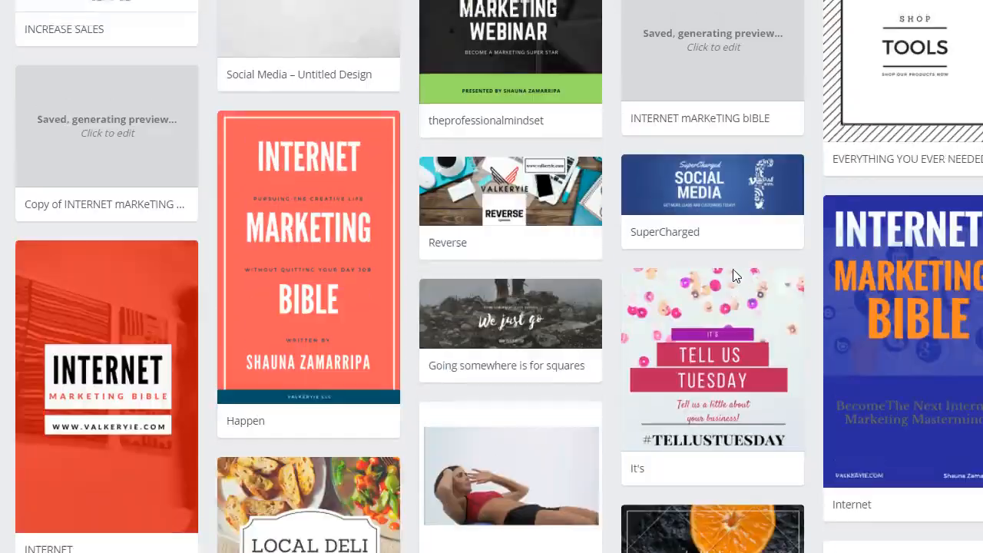
pyautogui.scroll(1, 733, 275)
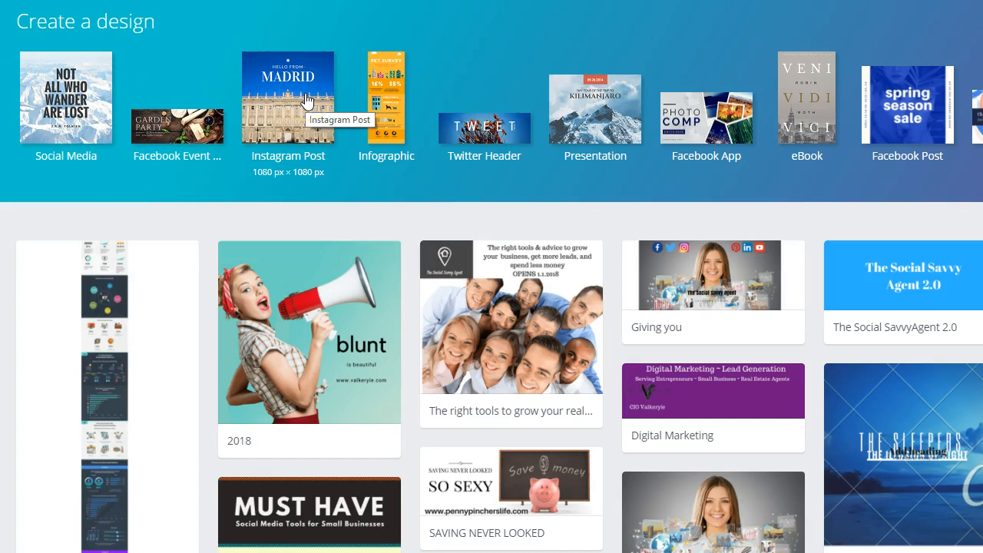
# Step: Show the complete list of design types and create a blank Facebook Cover design from the Social Media & Email Headers group
pyautogui.click(390, 113)
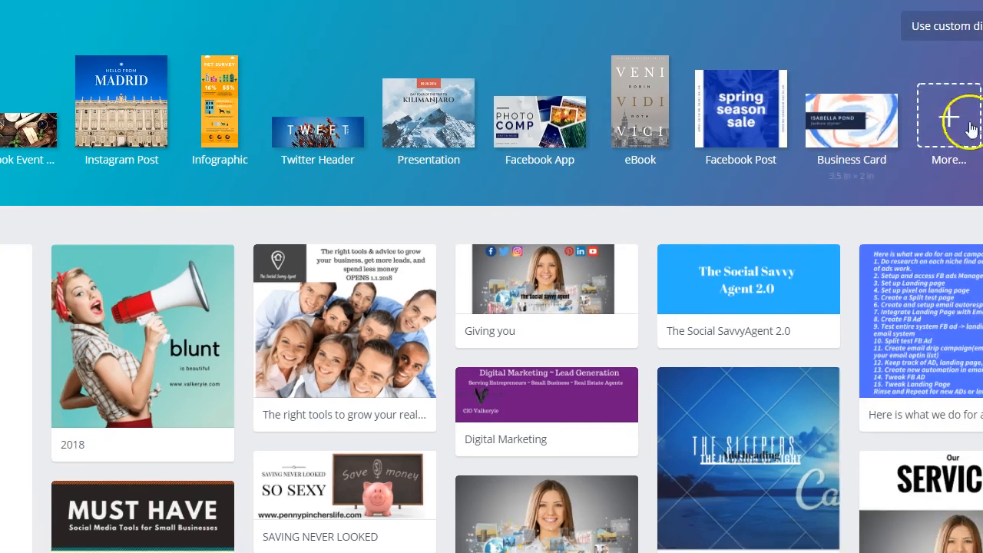
pyautogui.click(948, 119)
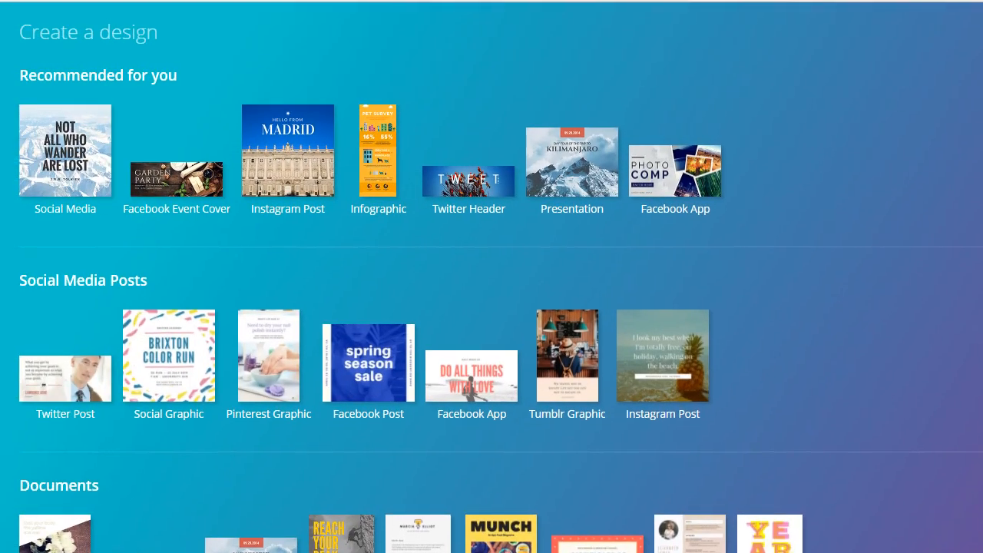
pyautogui.scroll(-1, 82, 257)
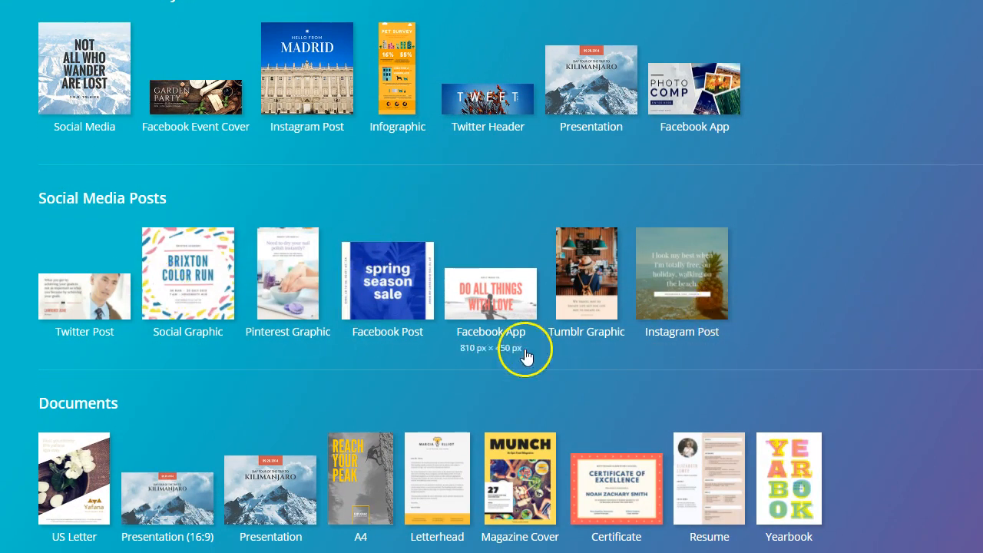
pyautogui.scroll(-1, 376, 321)
pyautogui.scroll(-2, 378, 313)
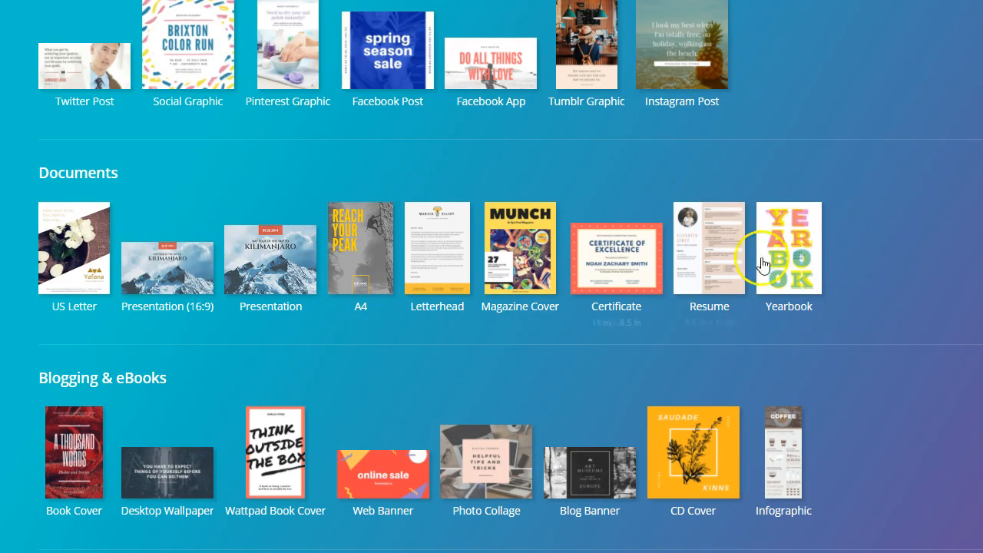
pyautogui.scroll(-2, 766, 265)
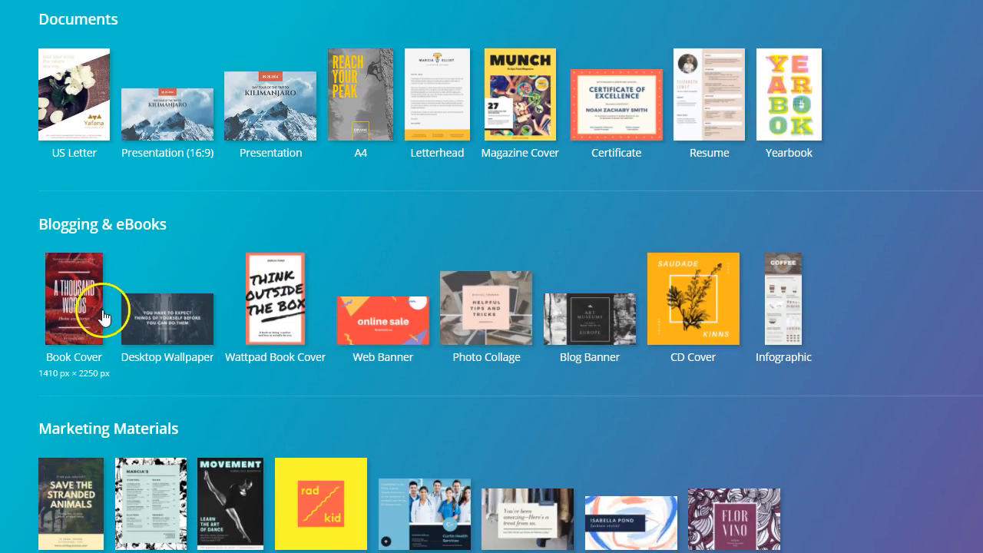
pyautogui.scroll(-2, 361, 309)
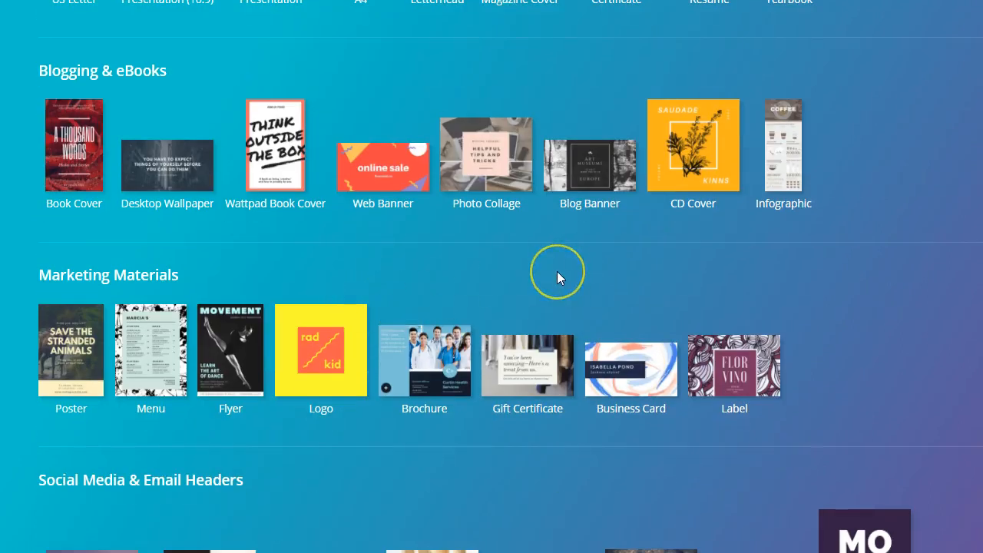
pyautogui.scroll(-2, 556, 278)
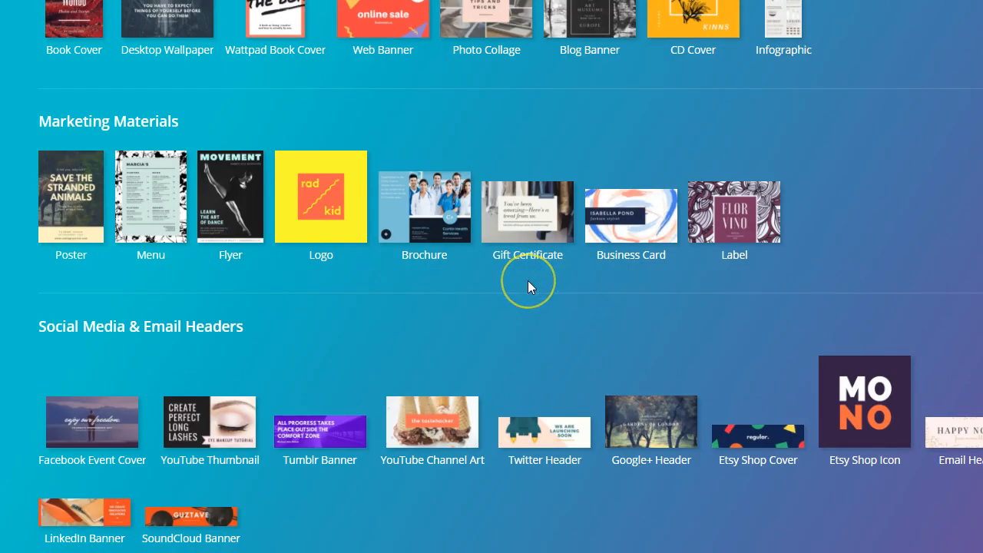
pyautogui.scroll(-1, 528, 285)
pyautogui.scroll(-1, 528, 282)
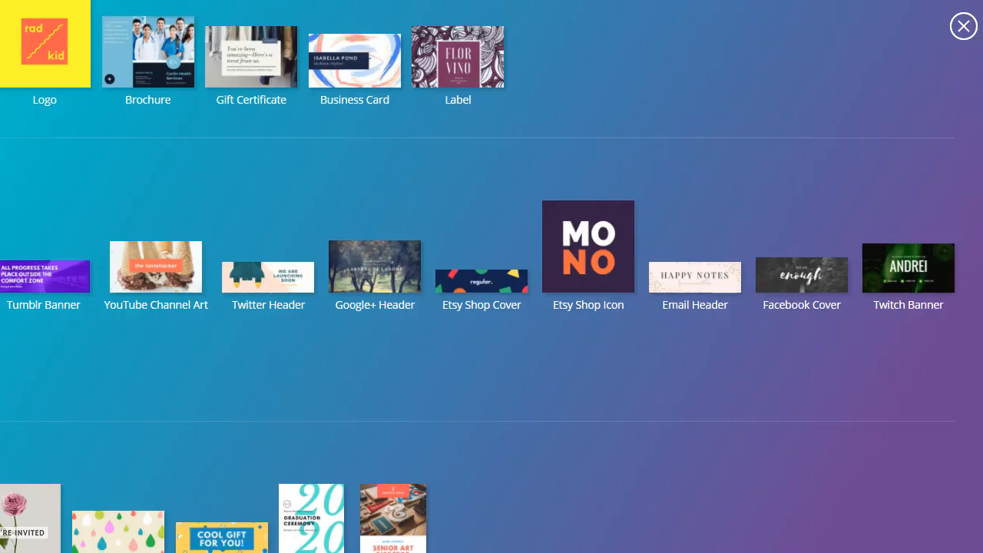
pyautogui.click(802, 278)
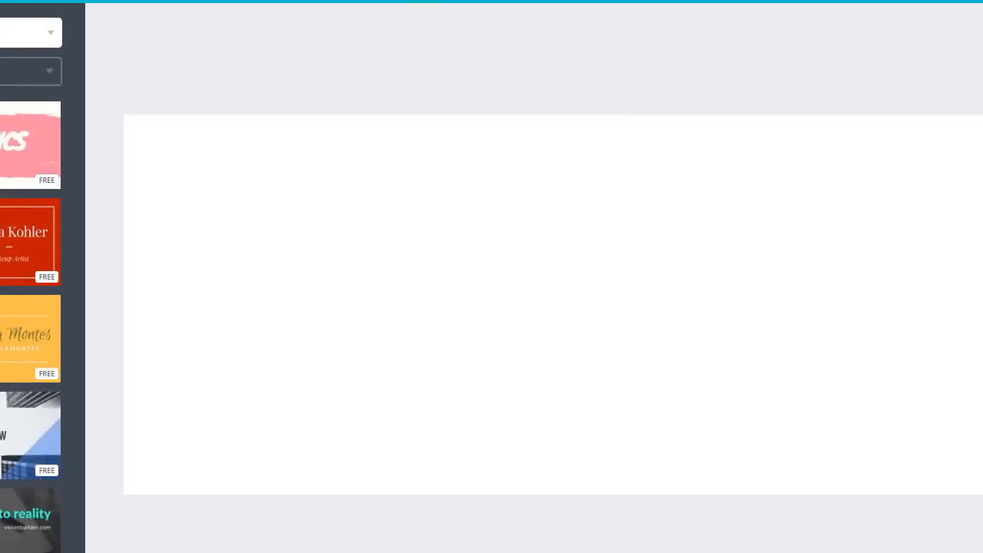
# Step: Look through the free Canva layouts offered for the Facebook cover
pyautogui.scroll(-2, 115, 296)
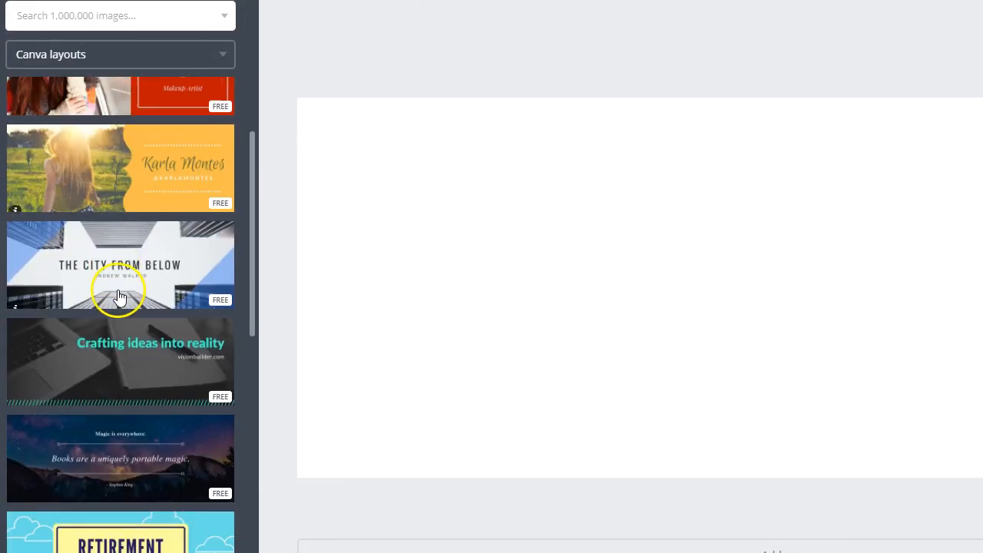
pyautogui.scroll(-8, 119, 296)
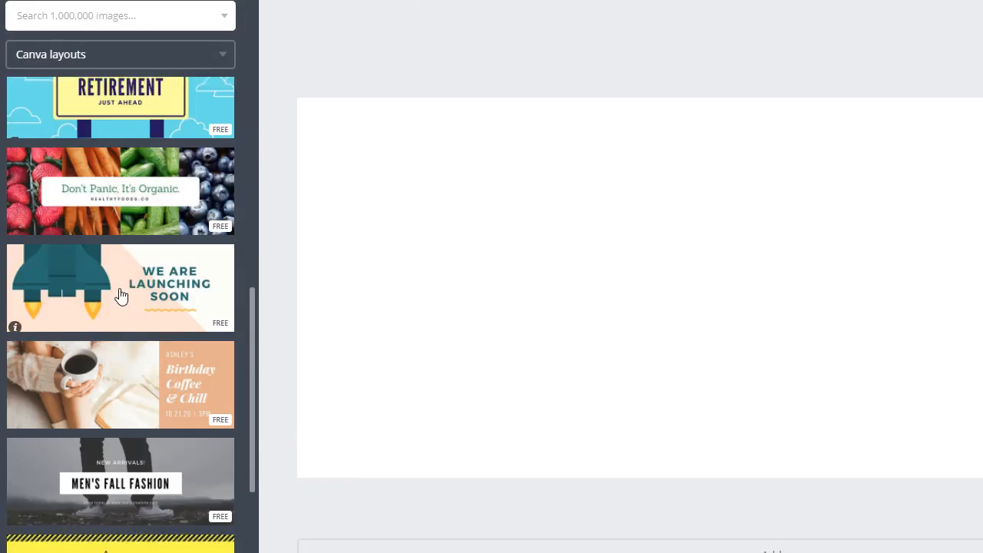
pyautogui.scroll(-4, 120, 297)
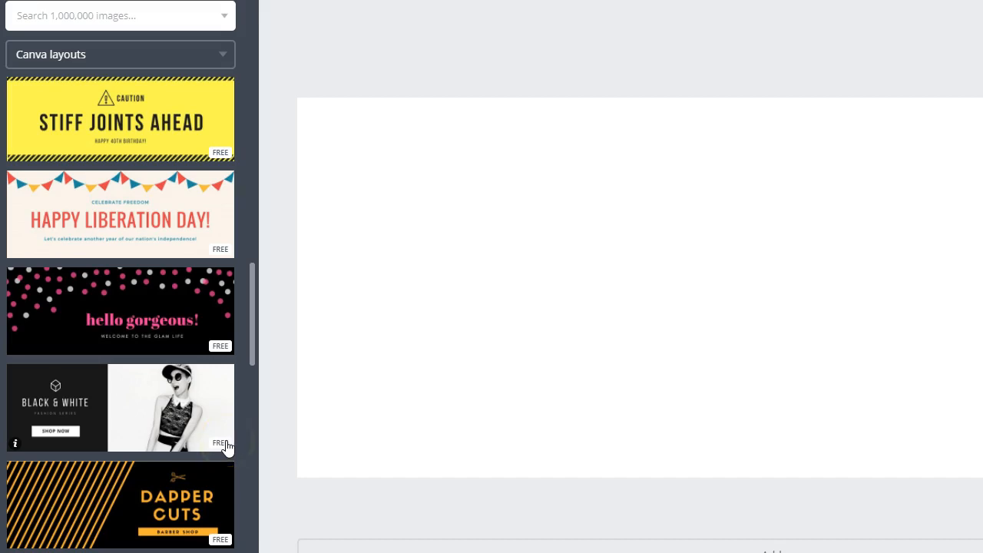
pyautogui.scroll(-8, 227, 445)
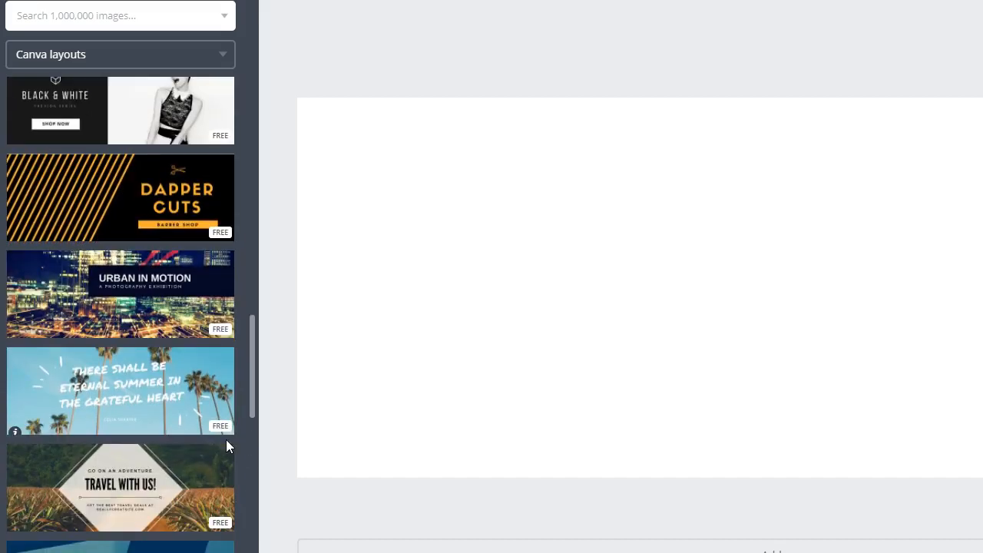
pyautogui.scroll(-6, 227, 447)
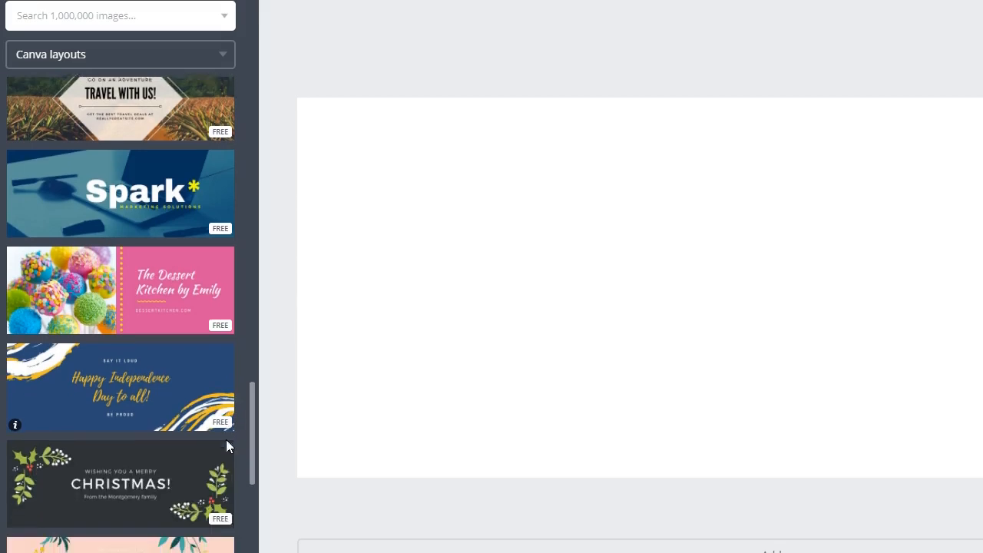
pyautogui.scroll(-16, 228, 446)
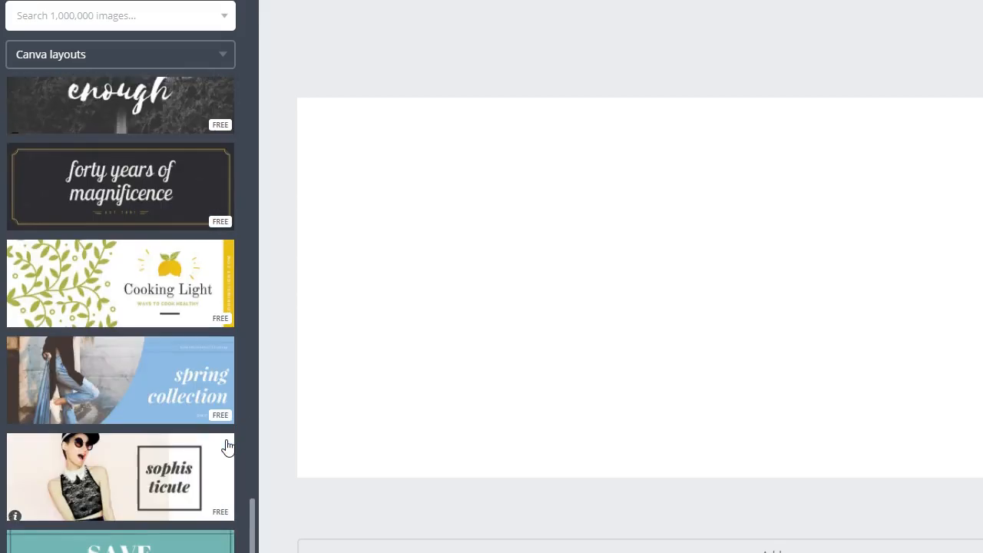
pyautogui.scroll(-14, 228, 445)
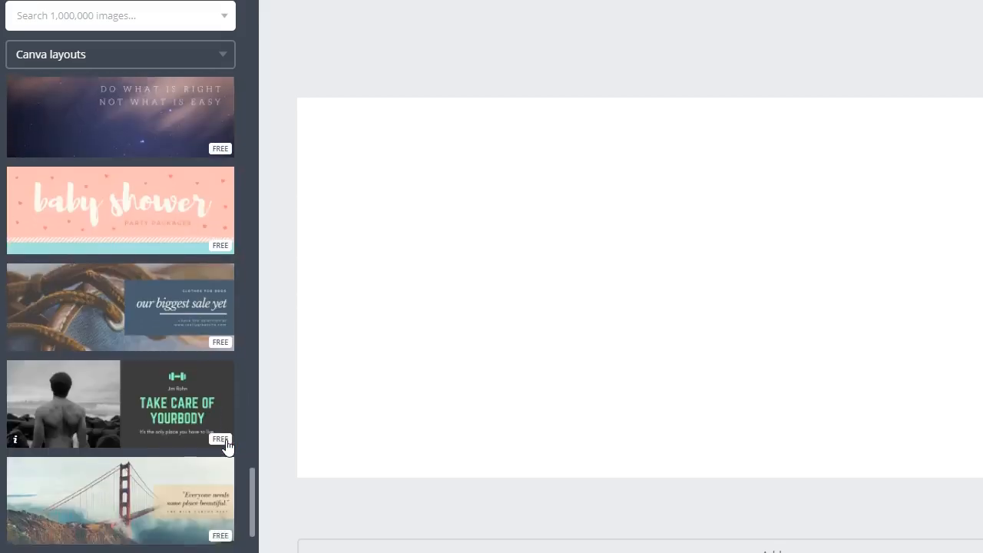
pyautogui.scroll(-14, 227, 445)
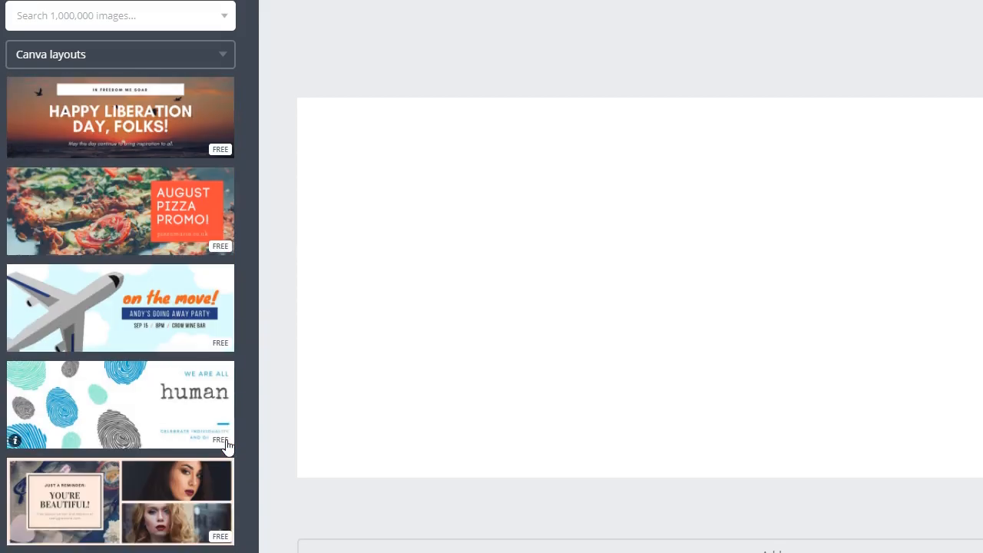
pyautogui.scroll(-10, 227, 446)
pyautogui.scroll(-8, 227, 445)
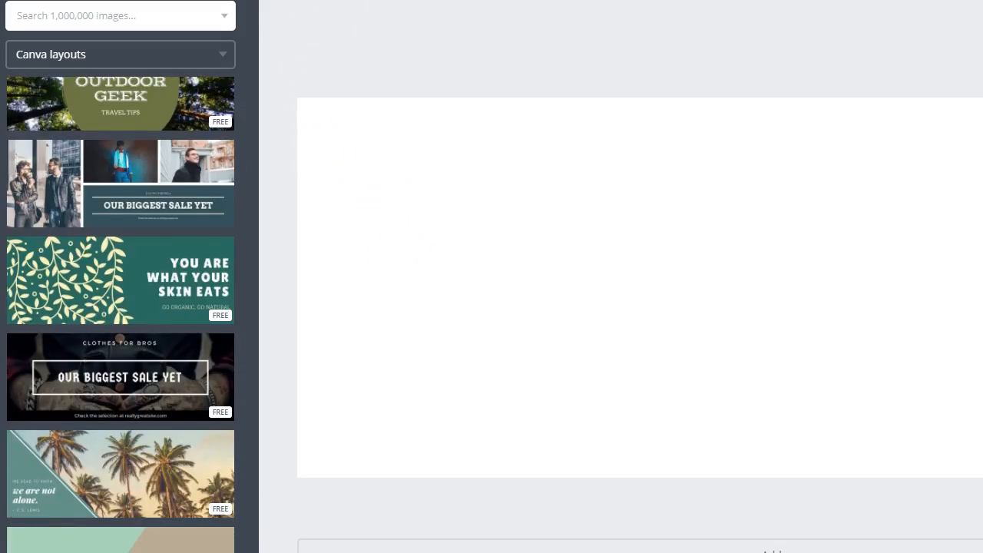
pyautogui.scroll(-3, 220, 158)
pyautogui.scroll(-7, 196, 220)
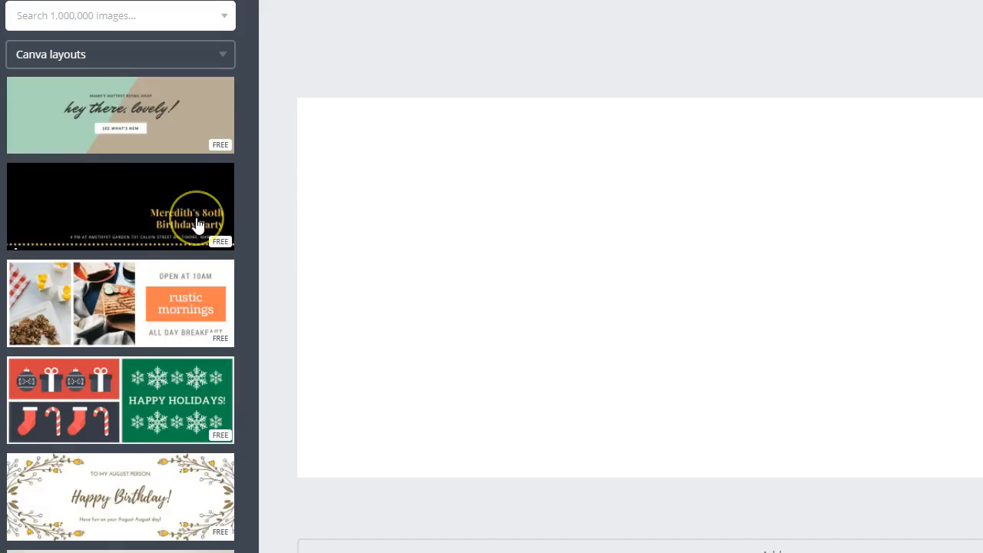
pyautogui.scroll(-10, 196, 223)
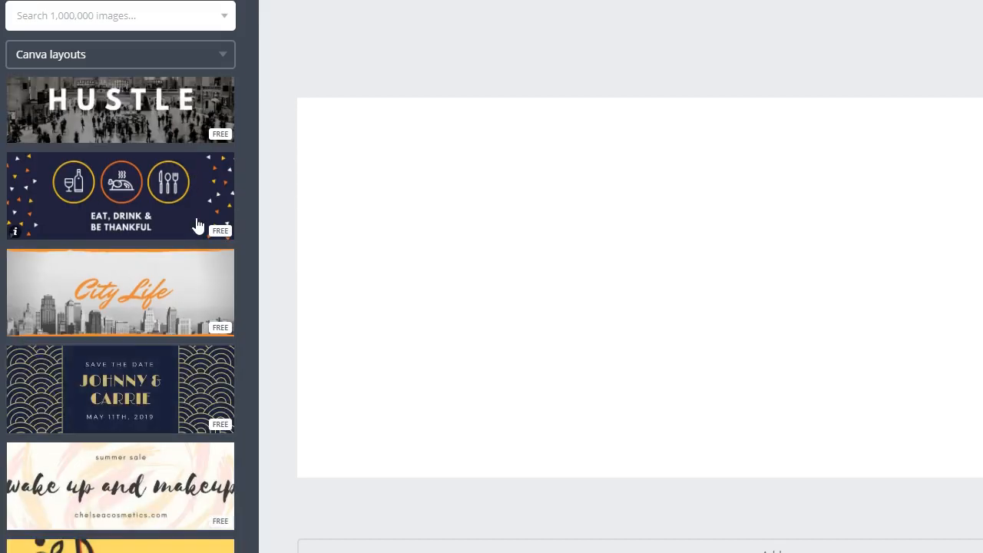
pyautogui.scroll(-15, 196, 223)
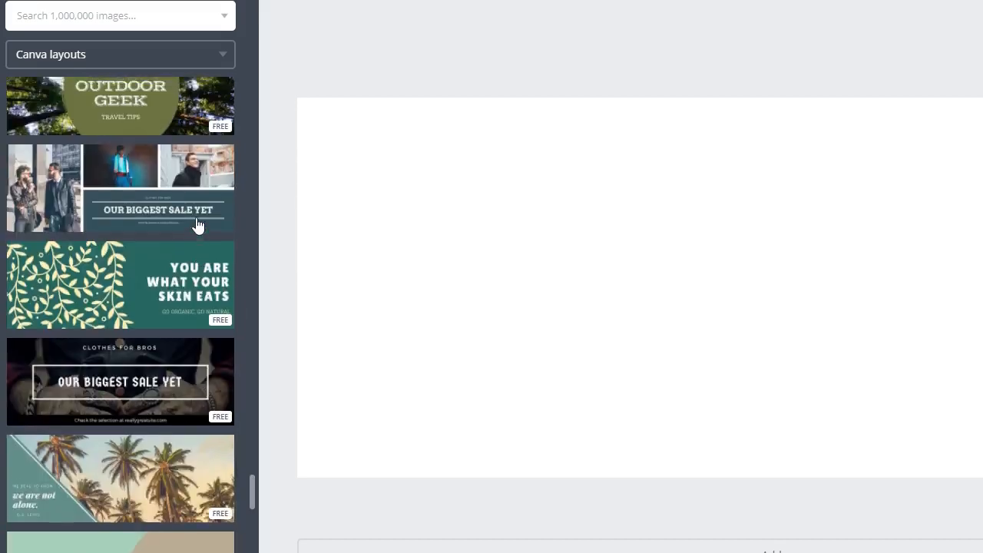
pyautogui.scroll(-20, 197, 223)
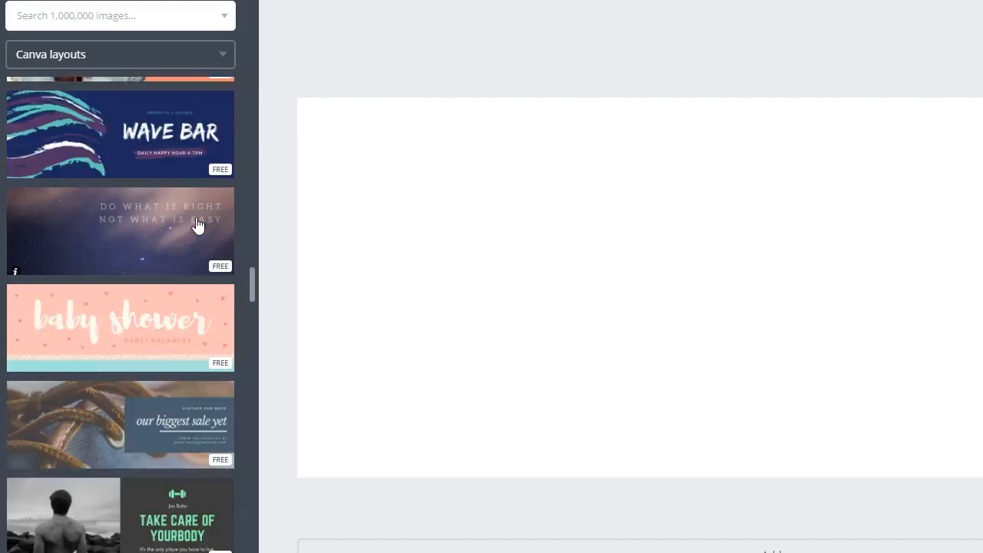
pyautogui.scroll(15, 197, 224)
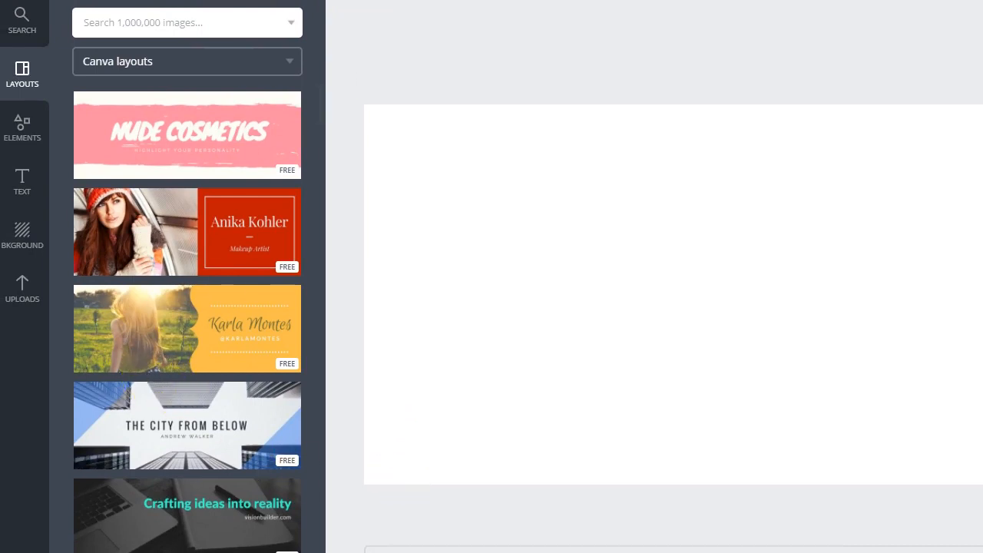
pyautogui.hotkey('alt', 'Tab')
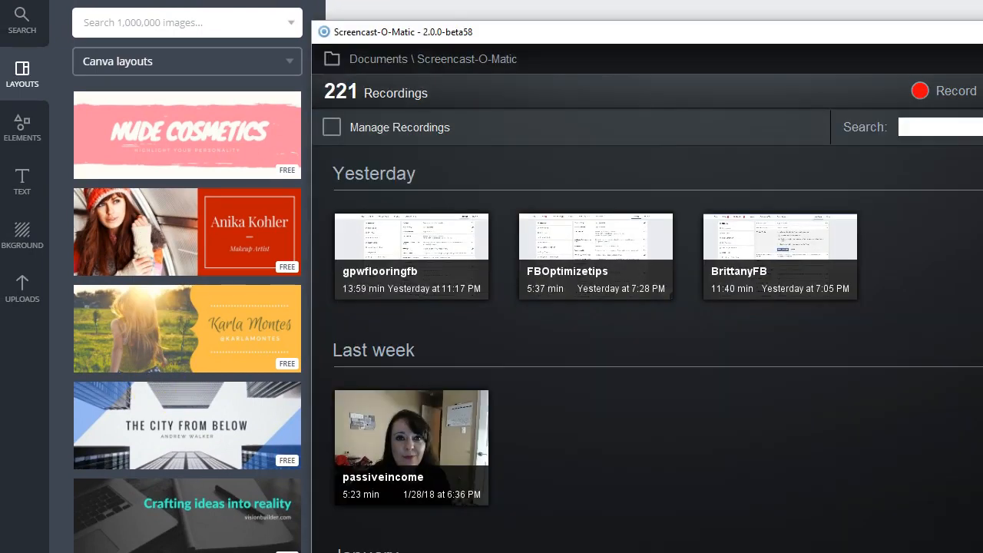
pyautogui.press('super+Down')
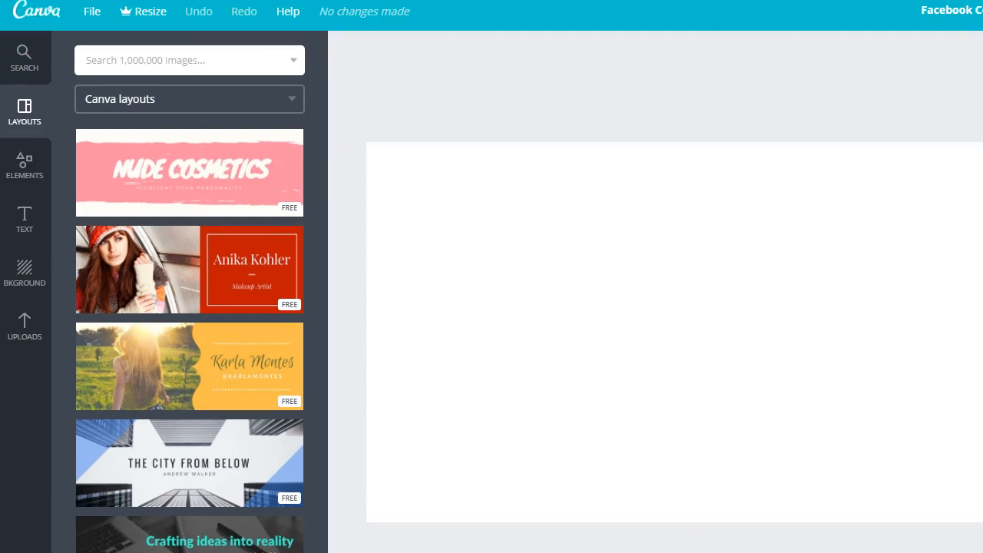
# Step: Open the collection of uploaded images and look through it
pyautogui.click(17, 344)
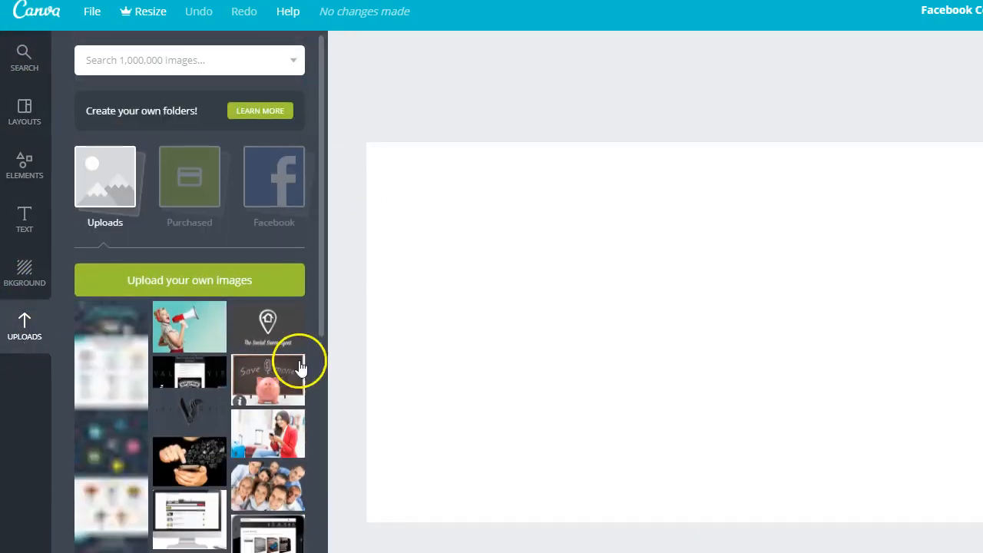
pyautogui.scroll(-5, 304, 338)
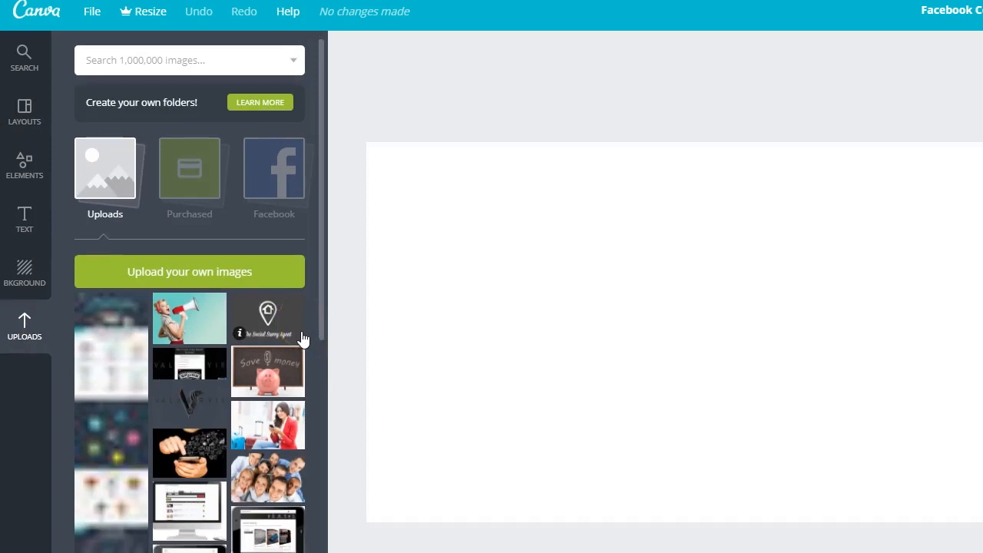
pyautogui.scroll(-5, 304, 338)
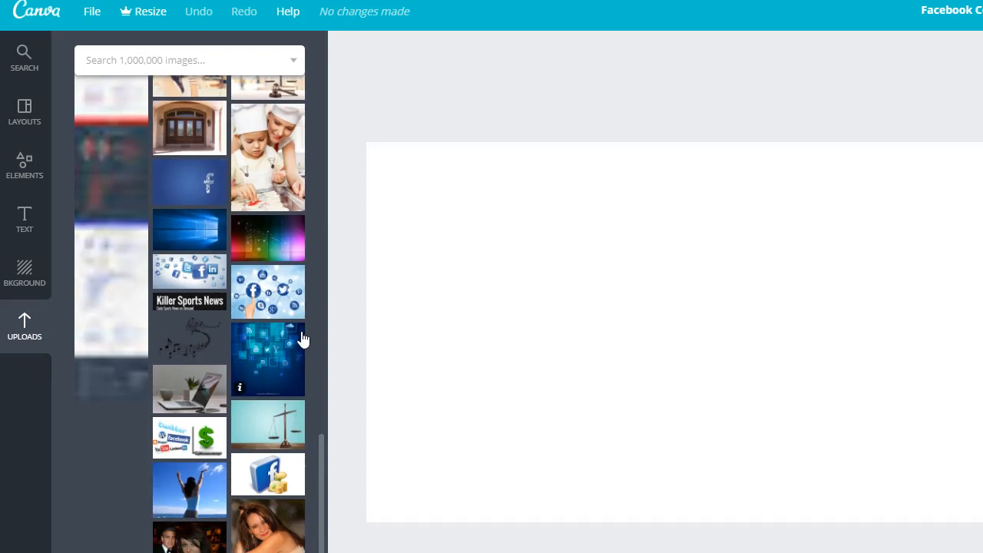
pyautogui.scroll(10, 302, 339)
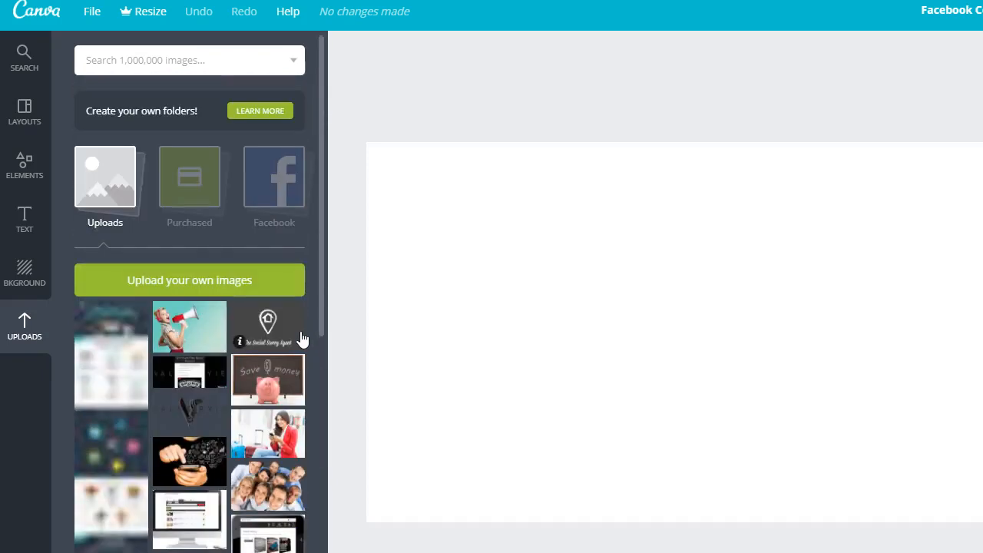
# Step: Upload the wide kitchen photo billionphotos-937007 from the Downloads folder
pyautogui.click(189, 275)
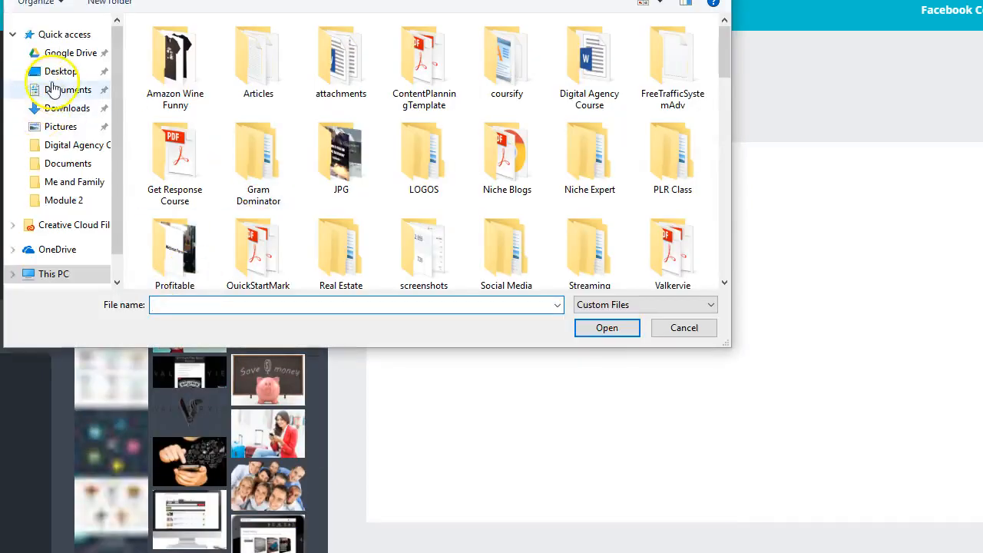
pyautogui.click(47, 107)
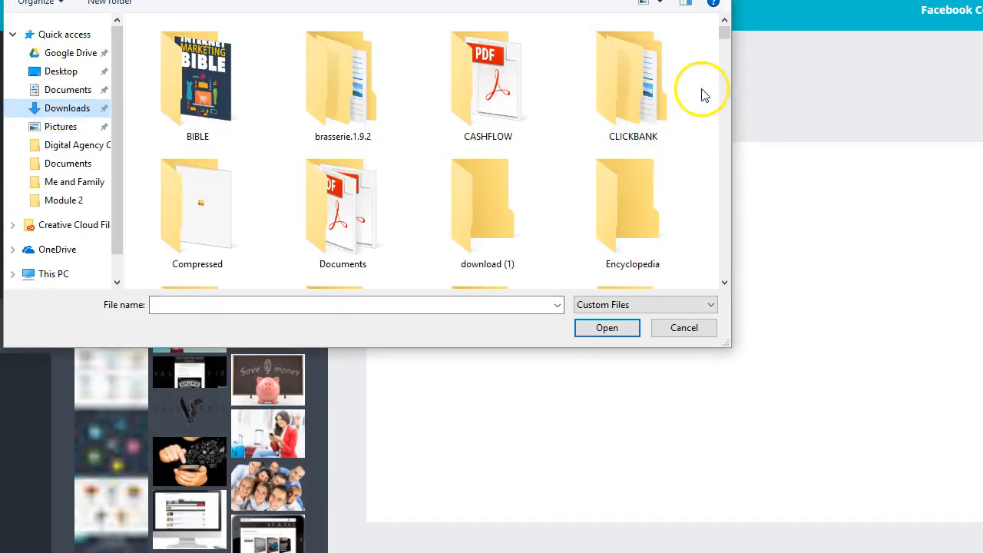
pyautogui.scroll(-6, 701, 90)
pyautogui.scroll(-1, 702, 90)
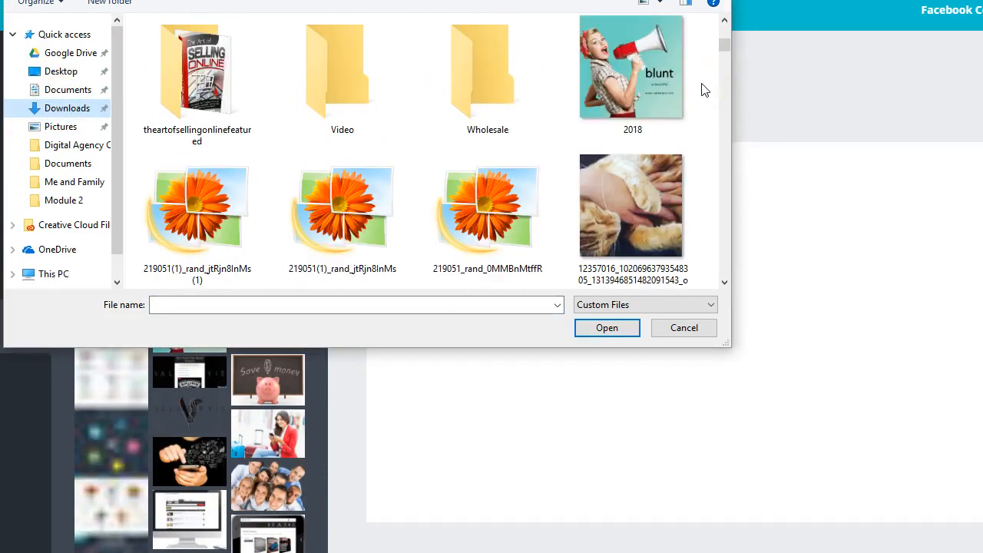
pyautogui.scroll(-2, 703, 115)
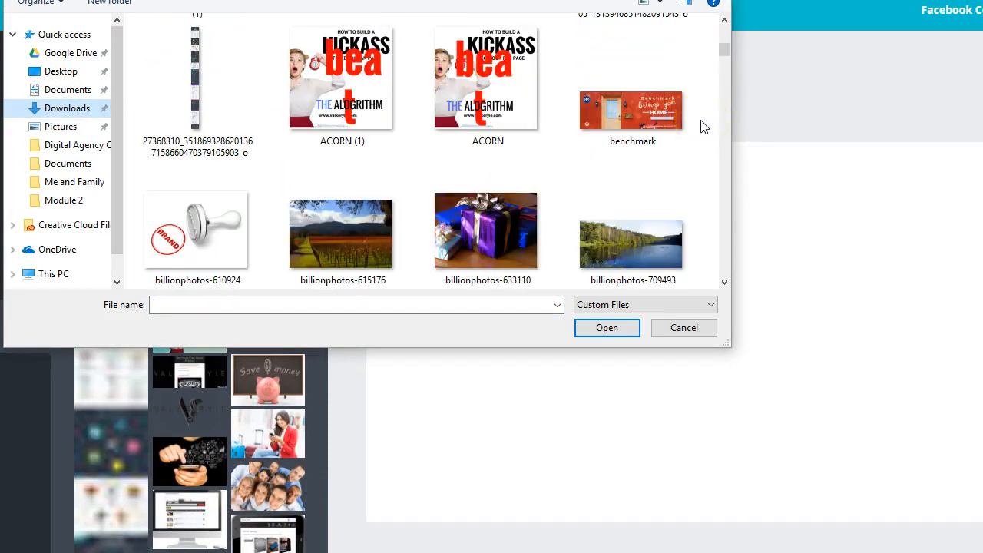
pyautogui.scroll(-1, 703, 126)
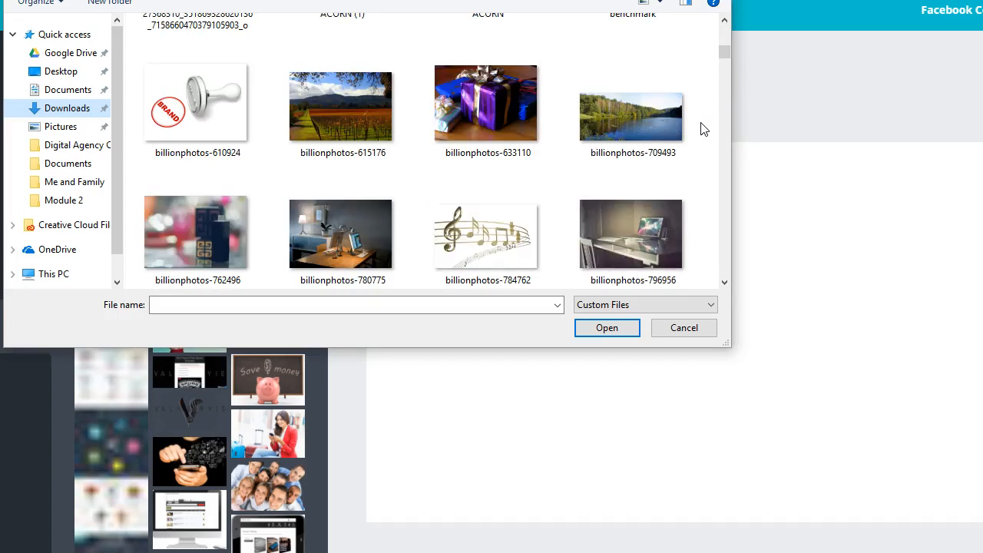
pyautogui.scroll(-1, 701, 128)
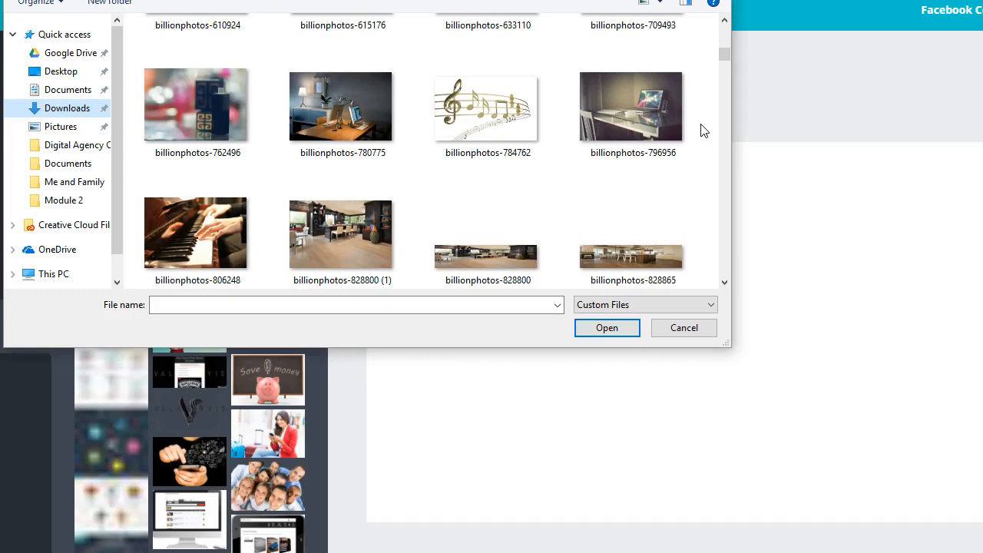
pyautogui.scroll(-3, 701, 131)
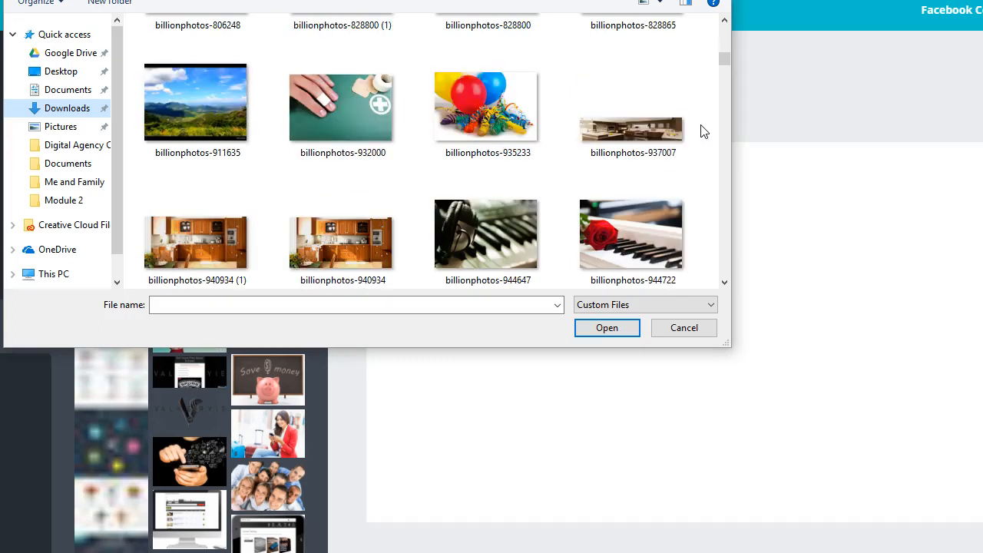
pyautogui.click(593, 138)
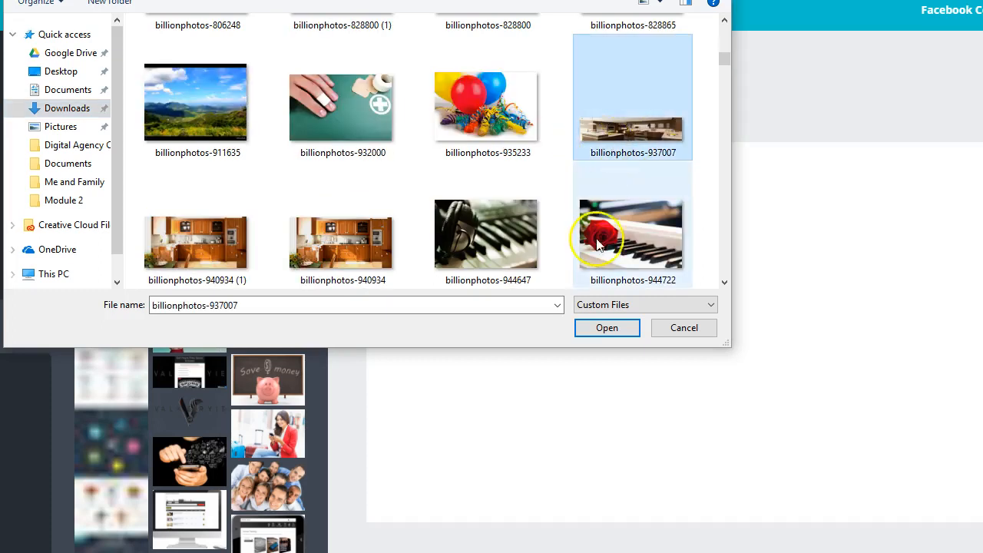
pyautogui.click(607, 328)
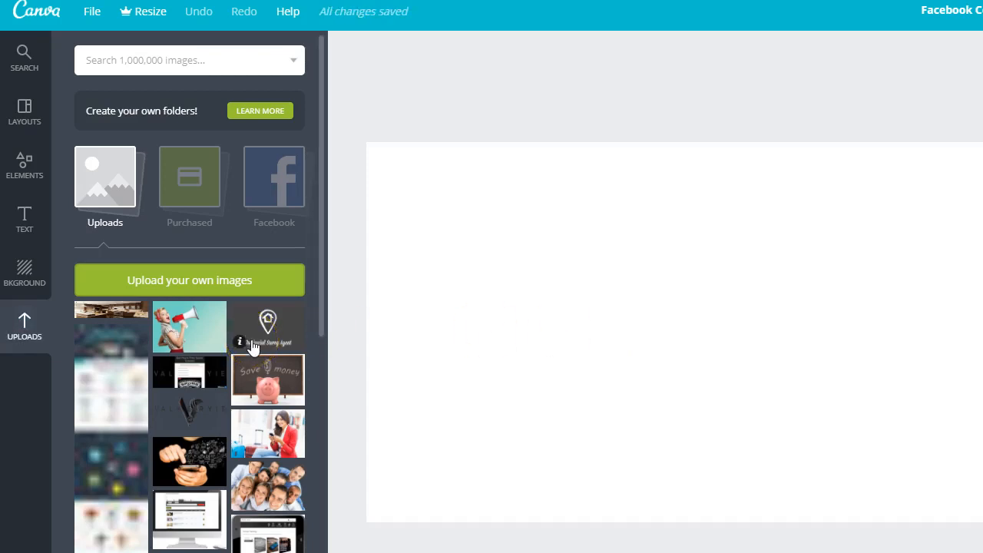
# Step: Try the wide kitchen photo as the cover image, resizing and repositioning it, and delete it from the canvas
pyautogui.click(100, 312)
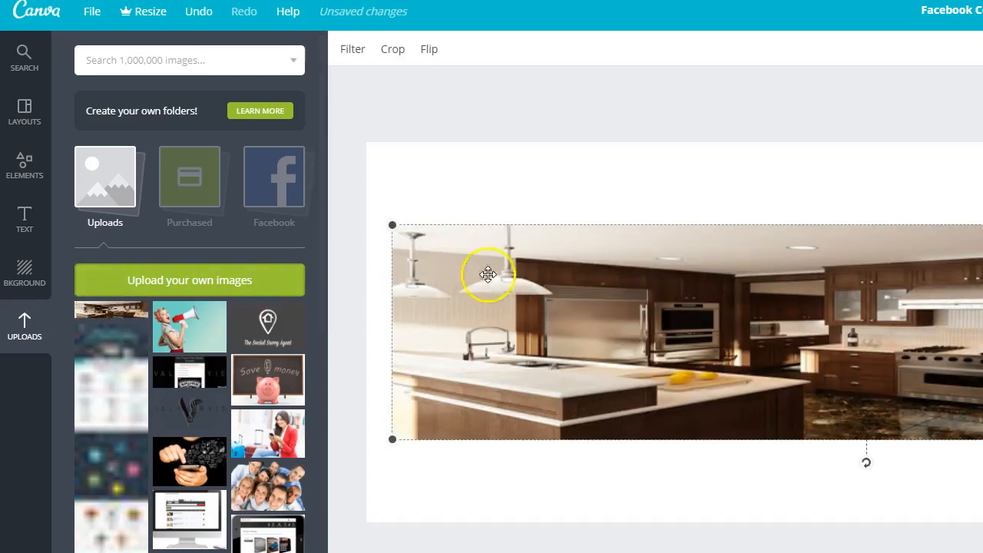
pyautogui.moveTo(392, 225); pyautogui.dragTo(92, 4)
pyautogui.moveTo(982, 439); pyautogui.dragTo(982, 478)
pyautogui.moveTo(723, 378); pyautogui.dragTo(779, 362)
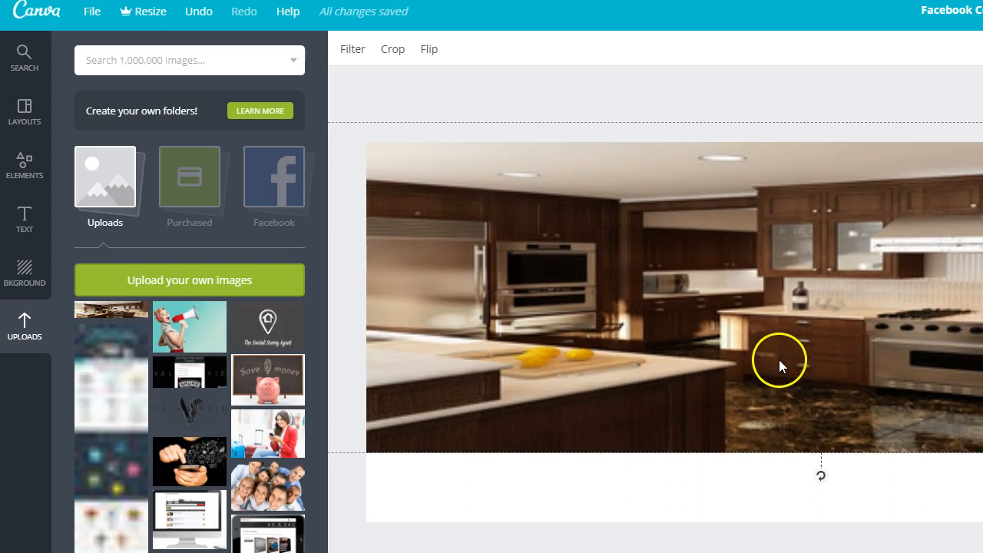
pyautogui.moveTo(635, 373); pyautogui.dragTo(597, 216)
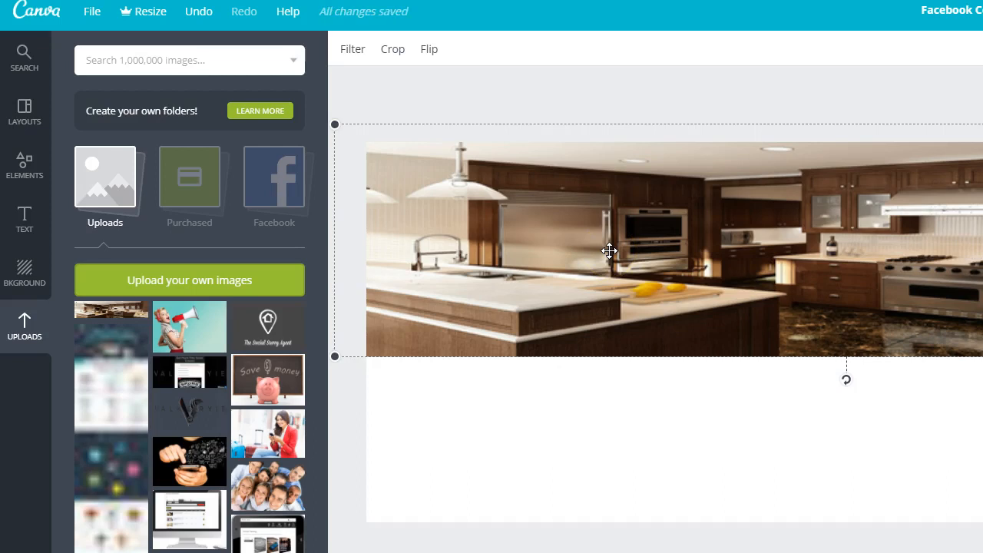
pyautogui.press('Delete')
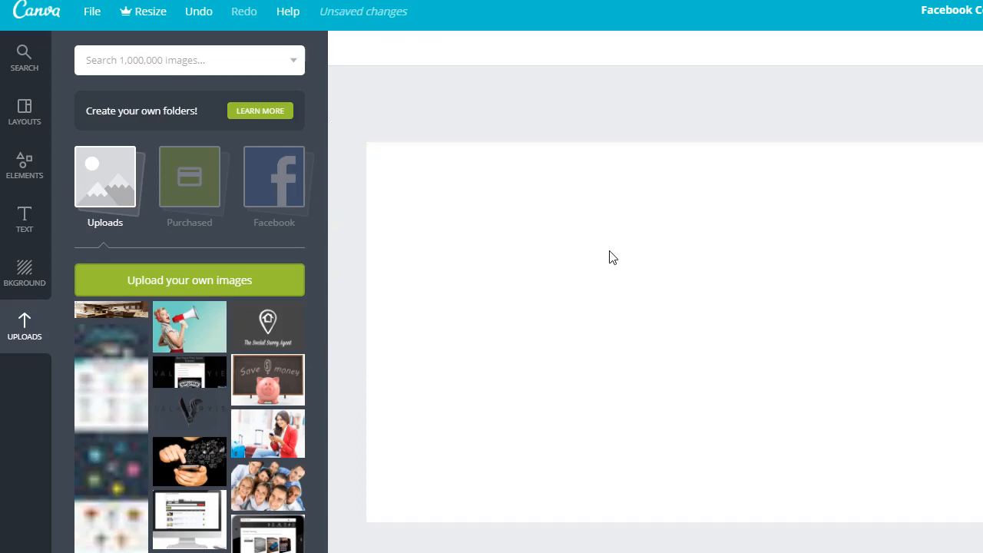
# Step: Upload the kitchen photo billionphotos-957935 from the computer
pyautogui.click(224, 285)
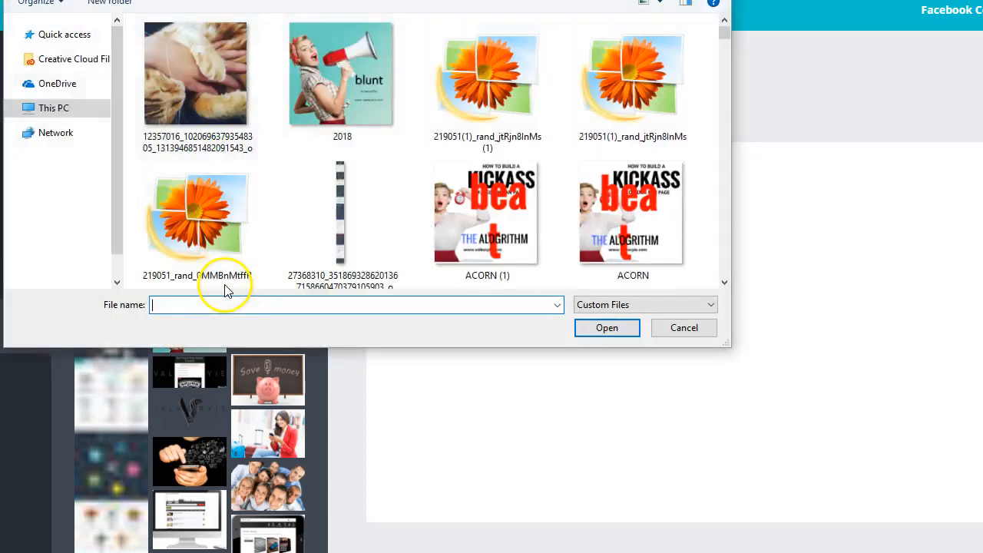
pyautogui.scroll(-10, 480, 177)
pyautogui.scroll(-5, 480, 176)
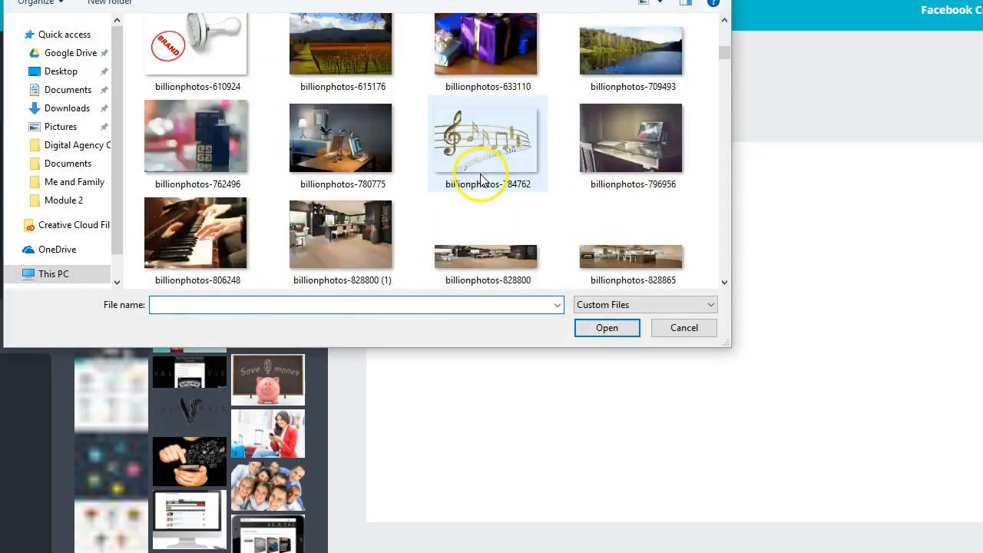
pyautogui.scroll(-3, 483, 180)
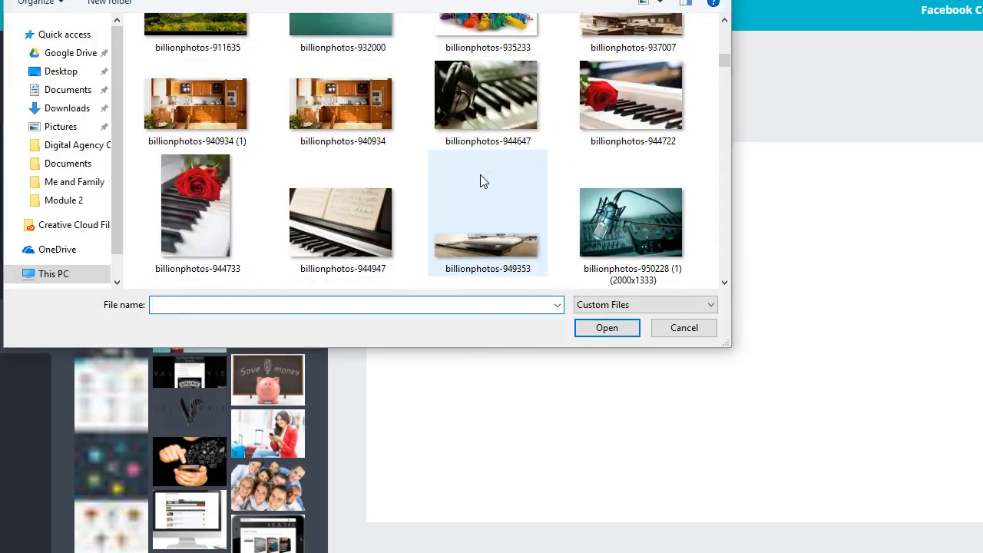
pyautogui.scroll(-3, 483, 181)
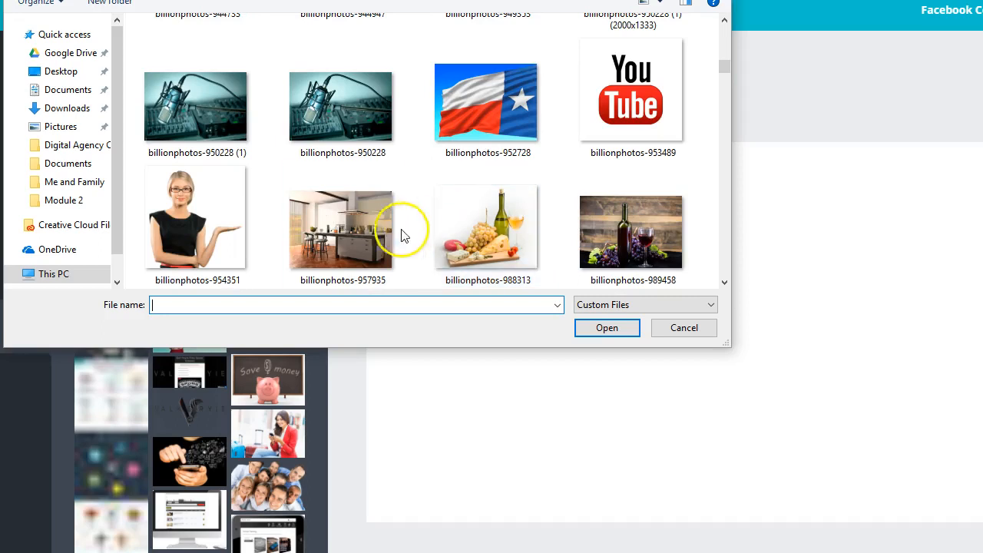
pyautogui.click(351, 247)
pyautogui.click(614, 333)
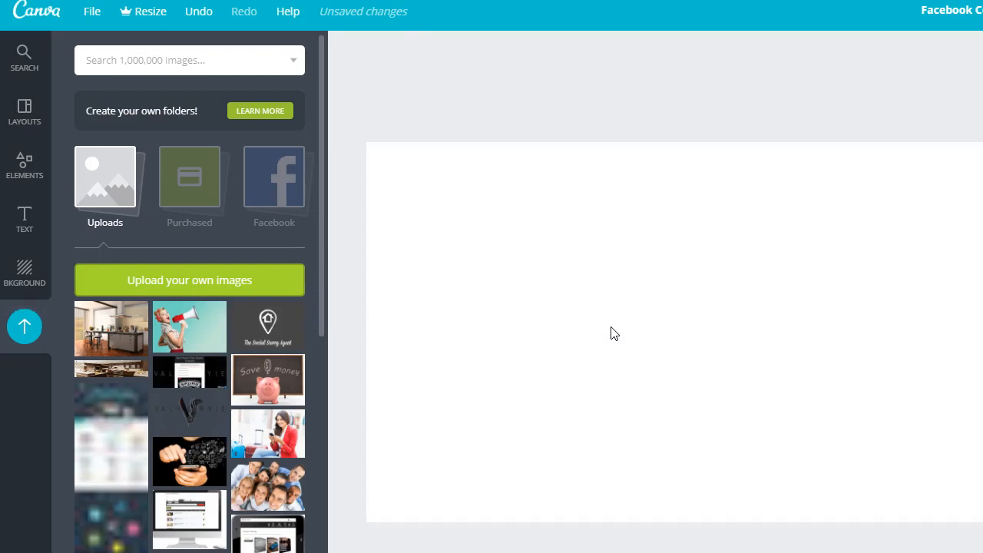
# Step: Add the uploaded photo of the kitchen with bar stools, enlarging and positioning it to fill the whole cover
pyautogui.click(116, 334)
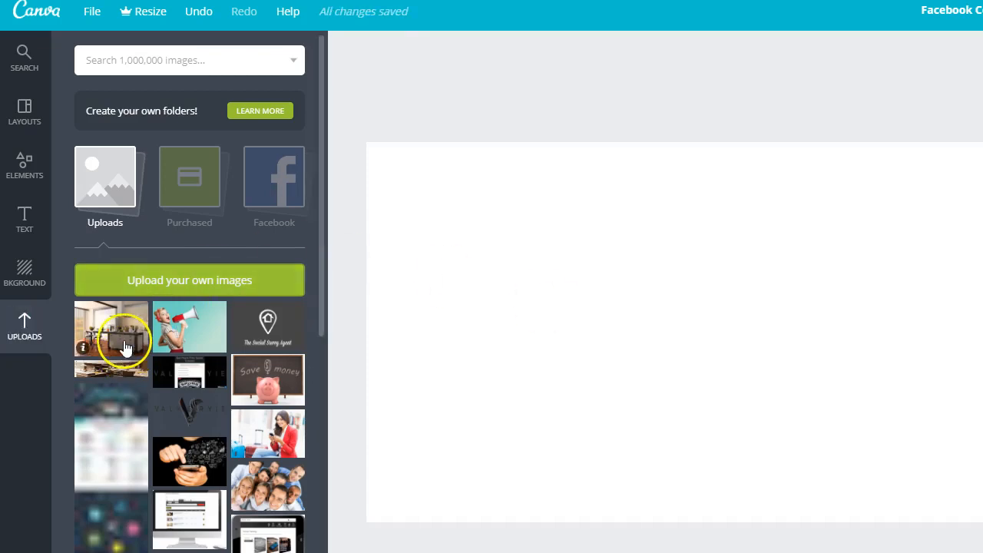
pyautogui.moveTo(625, 152); pyautogui.dragTo(164, 182)
pyautogui.moveTo(810, 338); pyautogui.dragTo(832, 469)
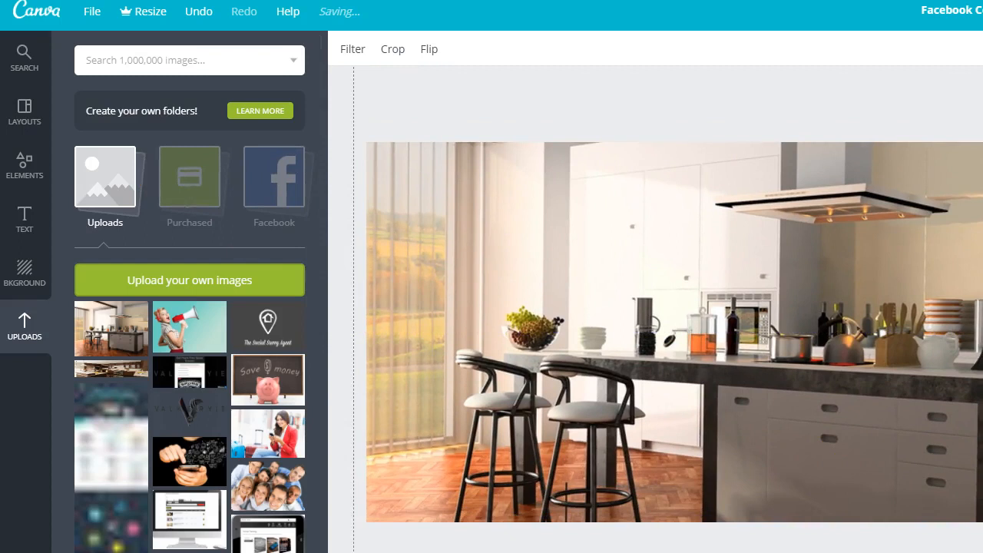
pyautogui.moveTo(952, 530); pyautogui.dragTo(982, 552)
pyautogui.moveTo(713, 427); pyautogui.dragTo(726, 333)
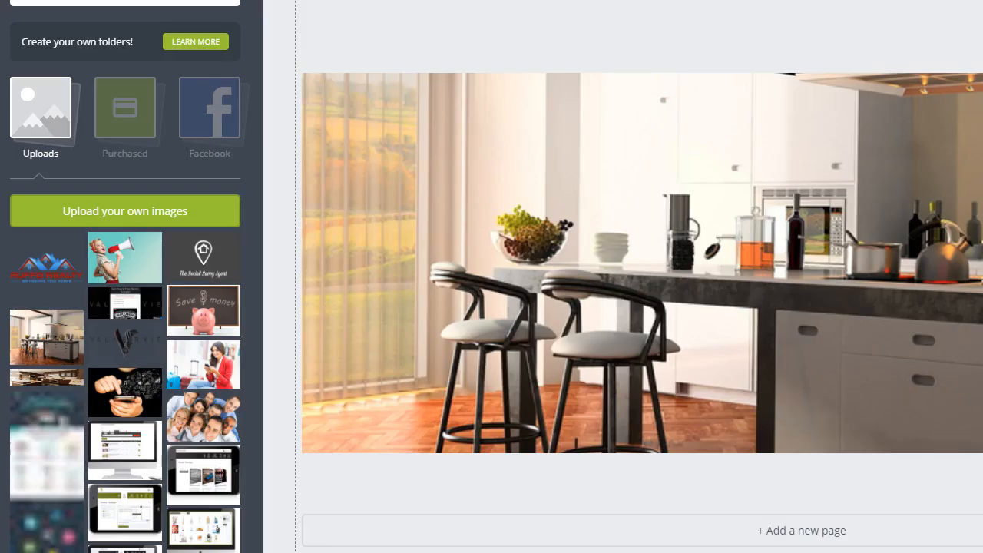
# Step: Add the uploaded Ruffo Realty logo, shrink it and place it in the cover's upper-left area
pyautogui.click(63, 270)
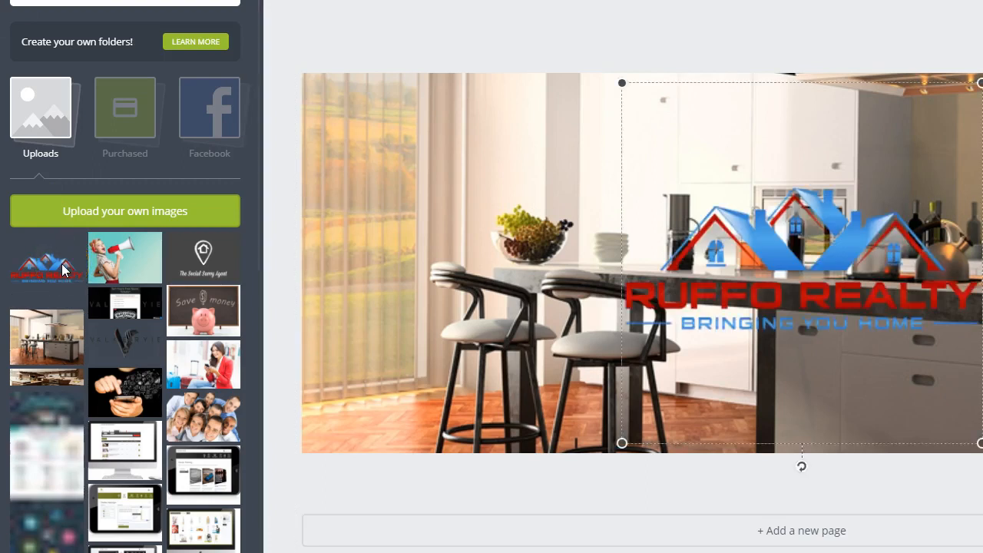
pyautogui.moveTo(836, 300); pyautogui.dragTo(551, 206)
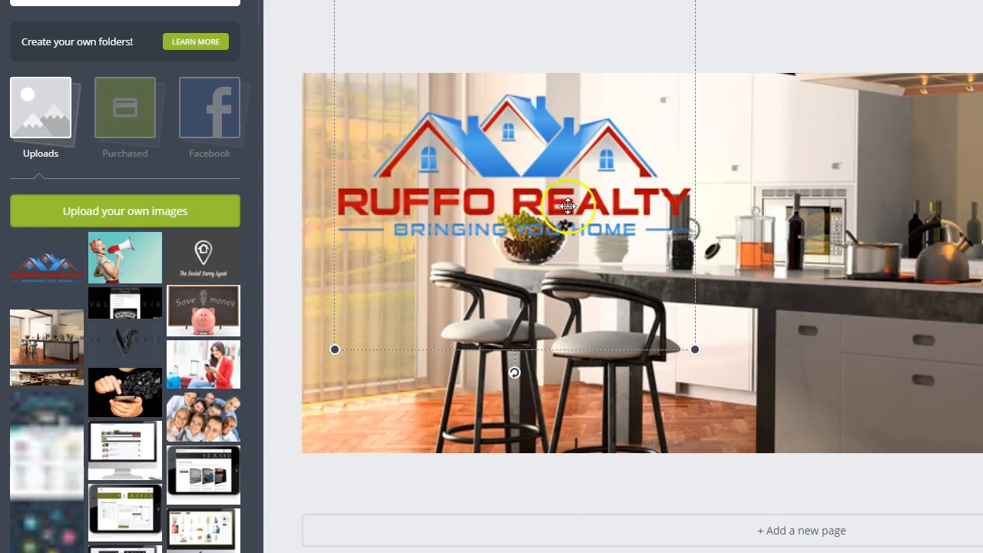
pyautogui.moveTo(695, 350); pyautogui.dragTo(653, 256)
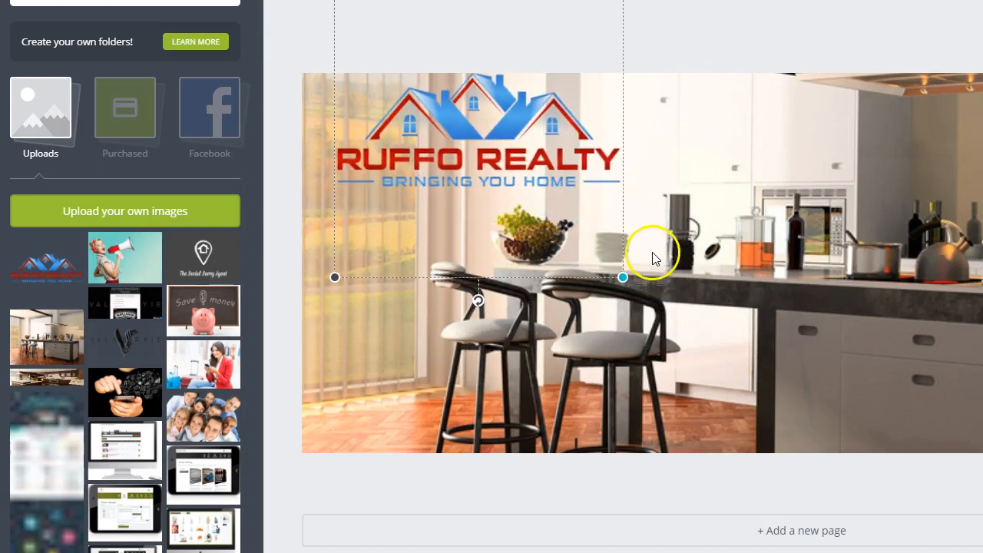
pyautogui.moveTo(561, 92)
pyautogui.mouseDown()
pyautogui.moveTo(558, 140)
pyautogui.moveTo(553, 110)
pyautogui.mouseUp()
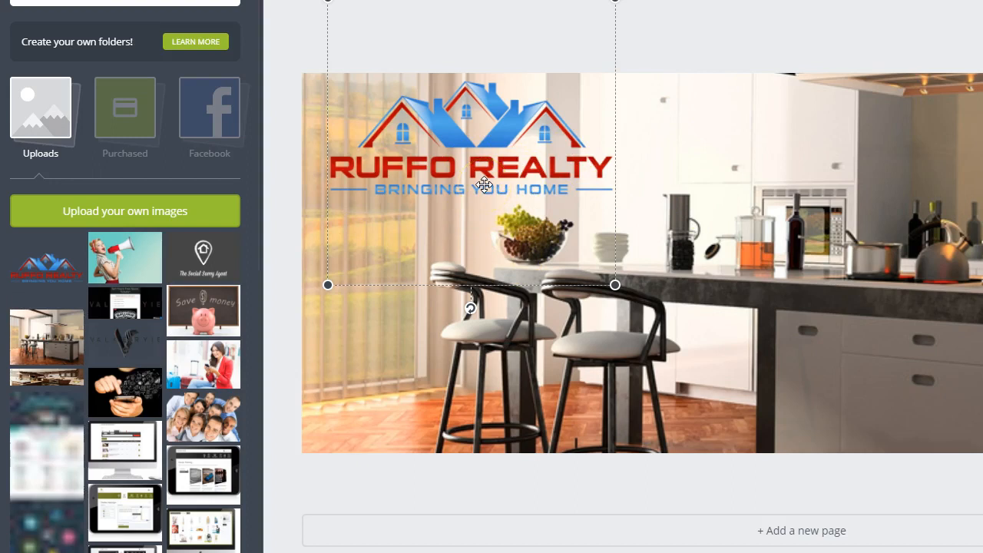
# Step: Move the Ruffo Realty logo over the white cabinets near the cover's upper middle and scale it down further
pyautogui.moveTo(484, 185); pyautogui.dragTo(786, 180)
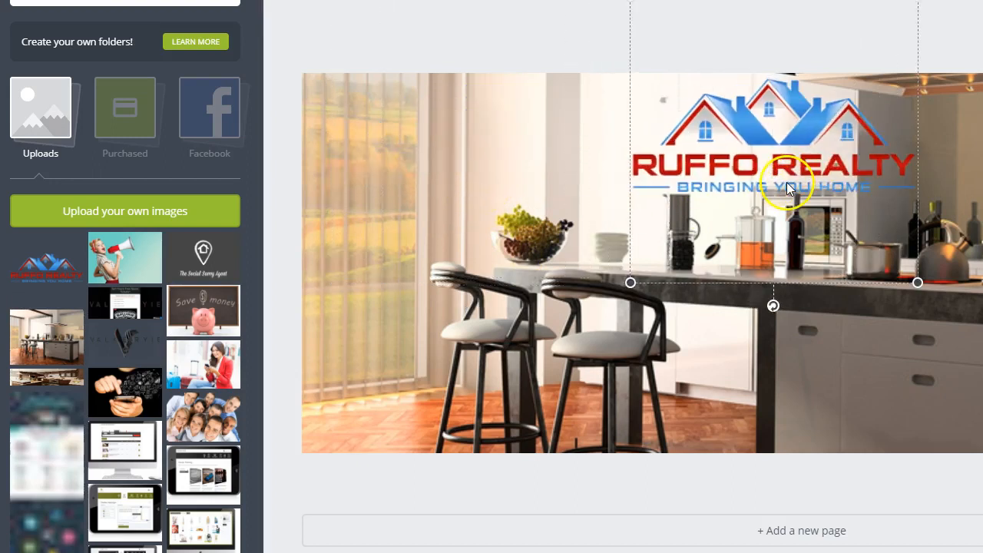
pyautogui.moveTo(629, 281); pyautogui.dragTo(666, 239)
pyautogui.moveTo(747, 173); pyautogui.dragTo(709, 202)
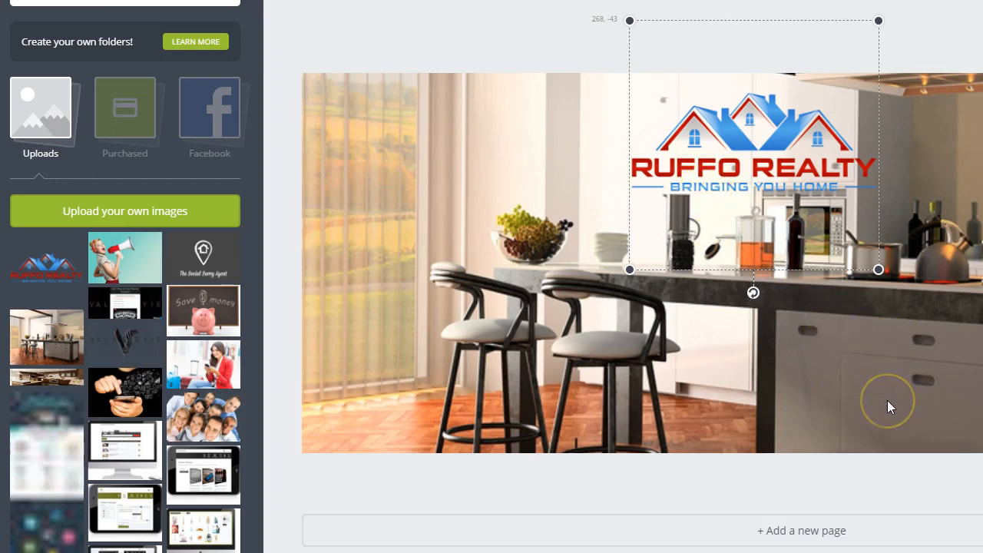
pyautogui.moveTo(741, 61); pyautogui.dragTo(769, 140)
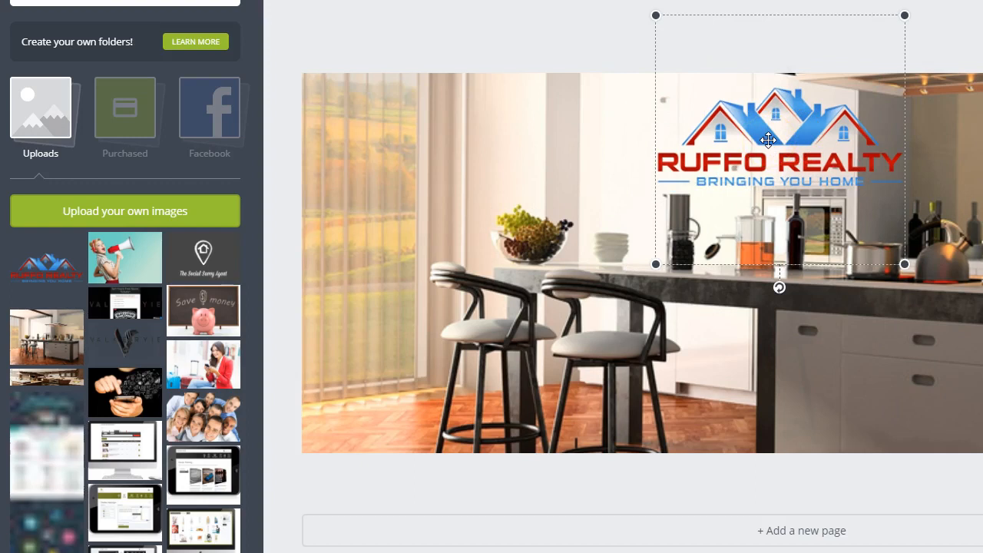
pyautogui.click(950, 26)
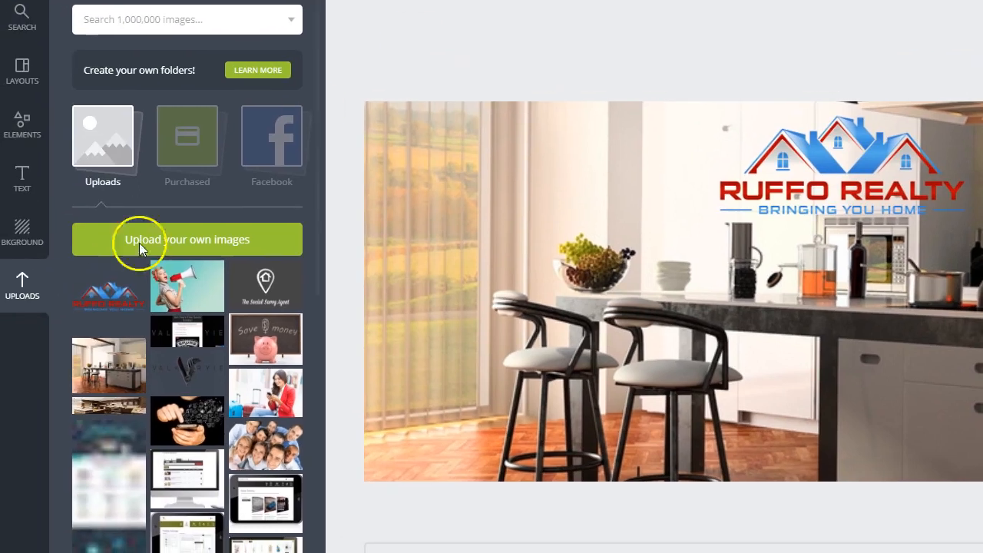
# Step: Open the text options and look through the free text templates
pyautogui.click(22, 181)
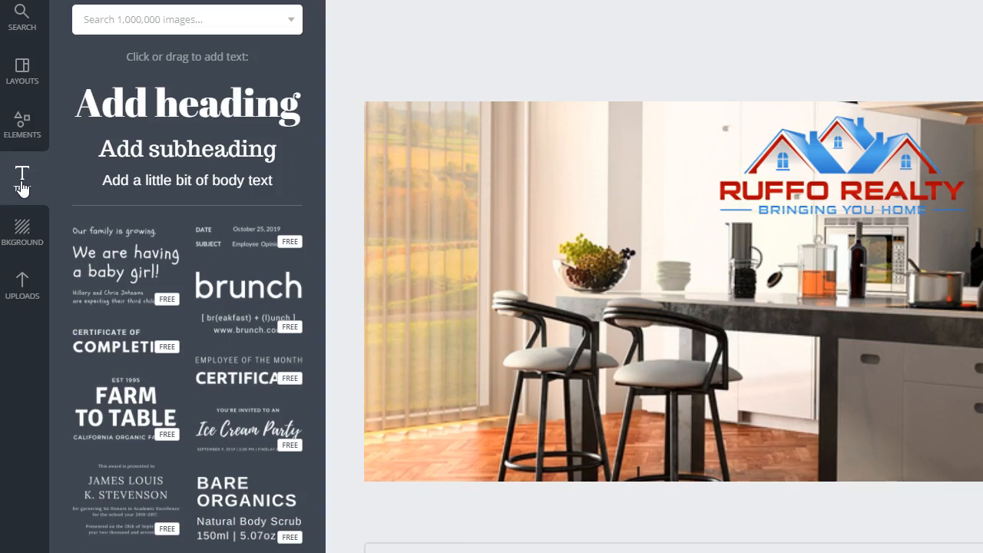
pyautogui.scroll(-5, 282, 346)
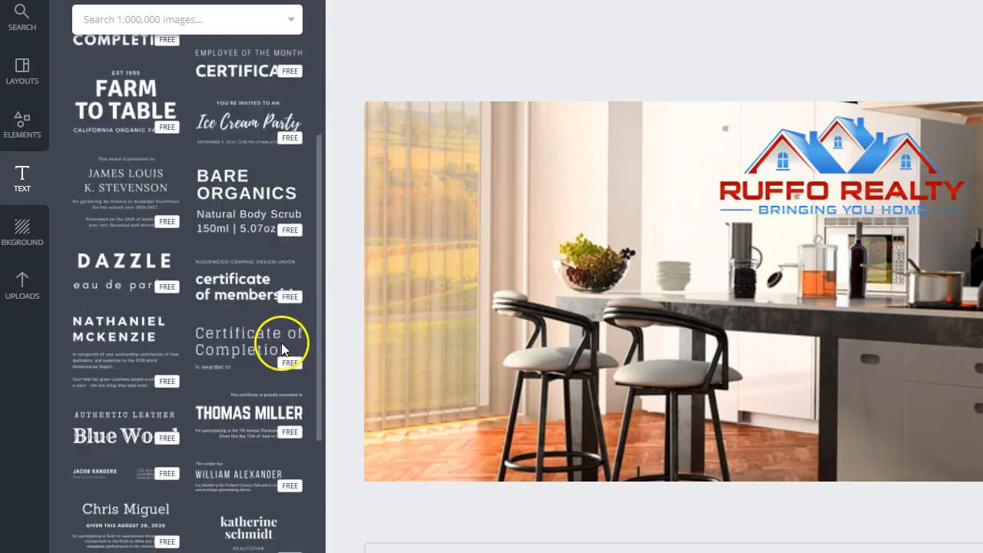
pyautogui.scroll(-8, 281, 347)
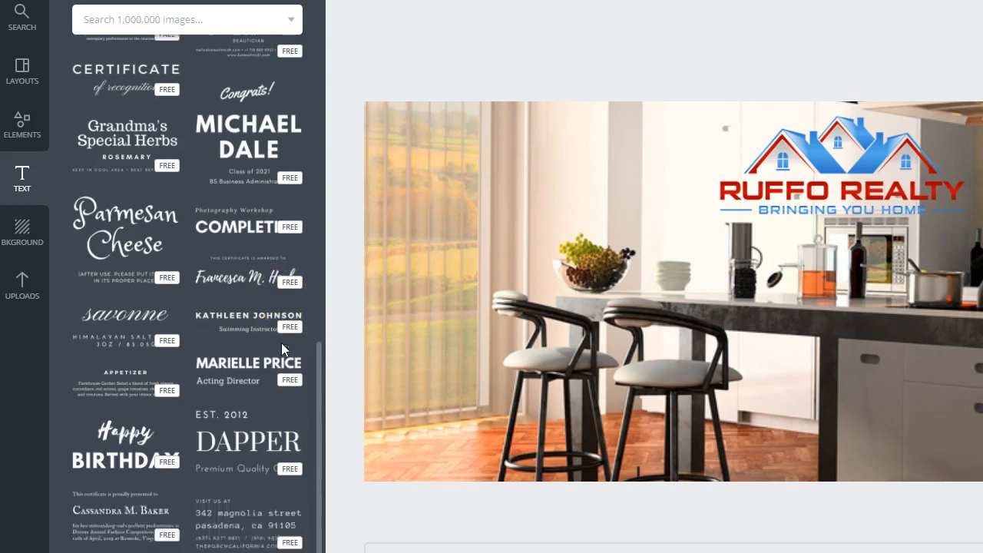
pyautogui.scroll(-9, 282, 349)
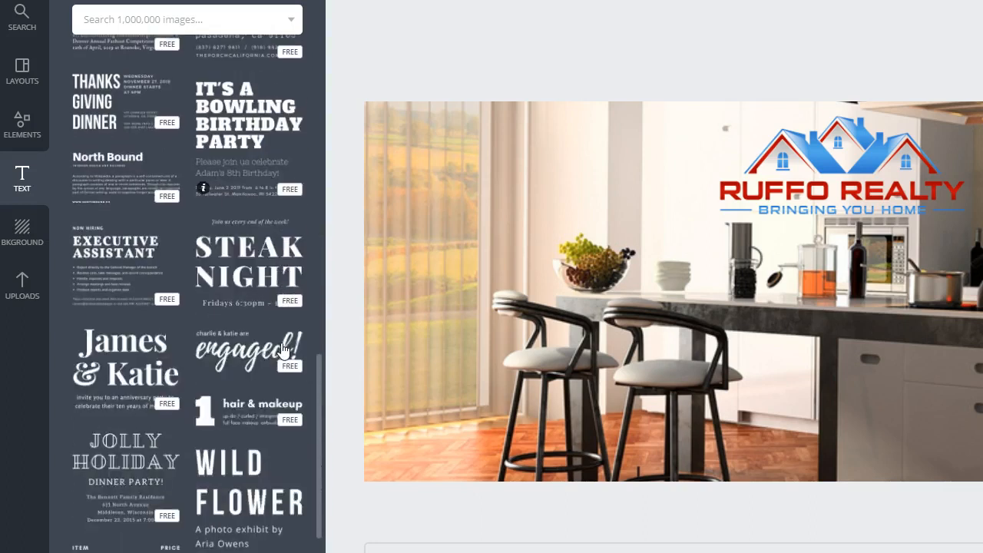
pyautogui.scroll(-5, 283, 350)
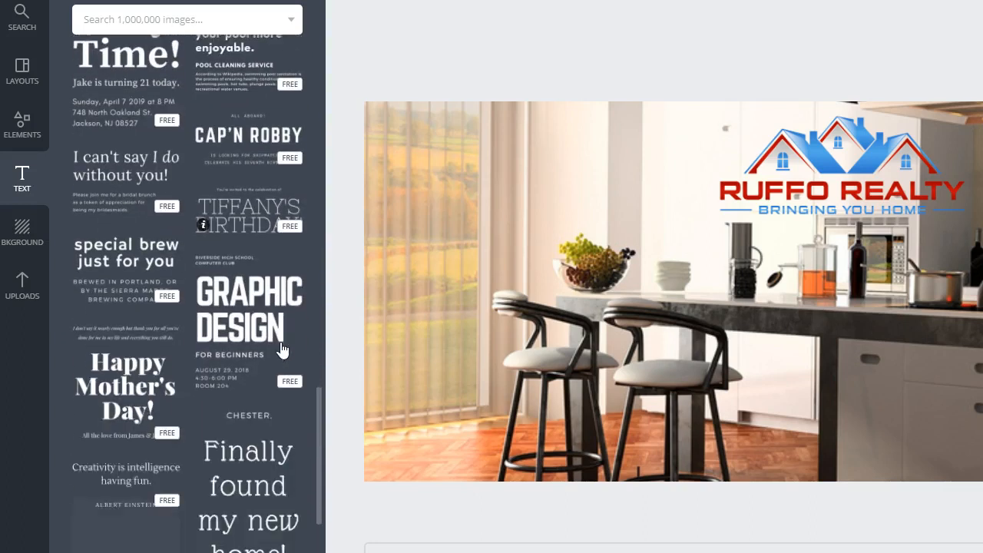
pyautogui.scroll(-5, 283, 350)
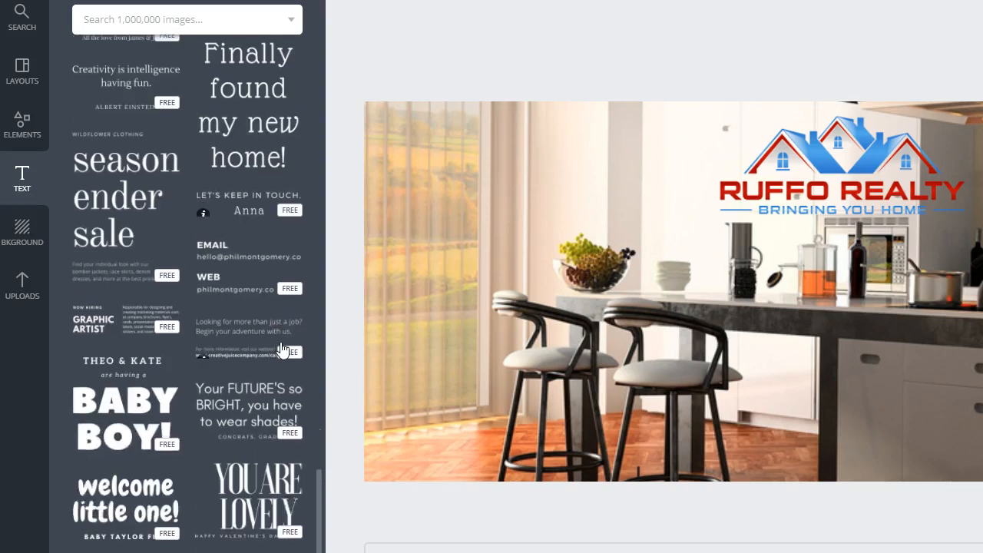
# Step: Add the free "Finally found my new home!" text template, shrink it and place it over the blinds in the cover's upper-left area
pyautogui.scroll(2, 283, 350)
pyautogui.click(280, 271)
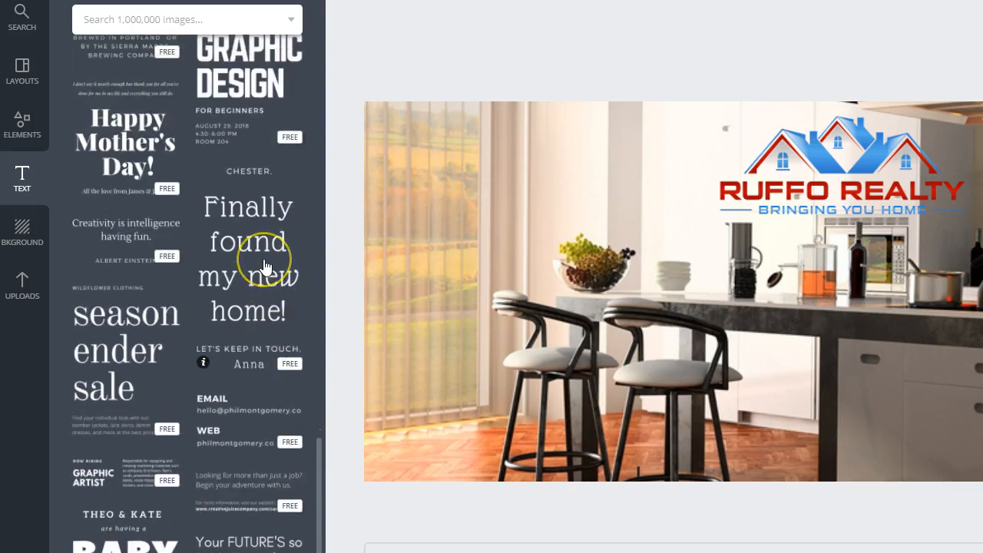
pyautogui.click(264, 267)
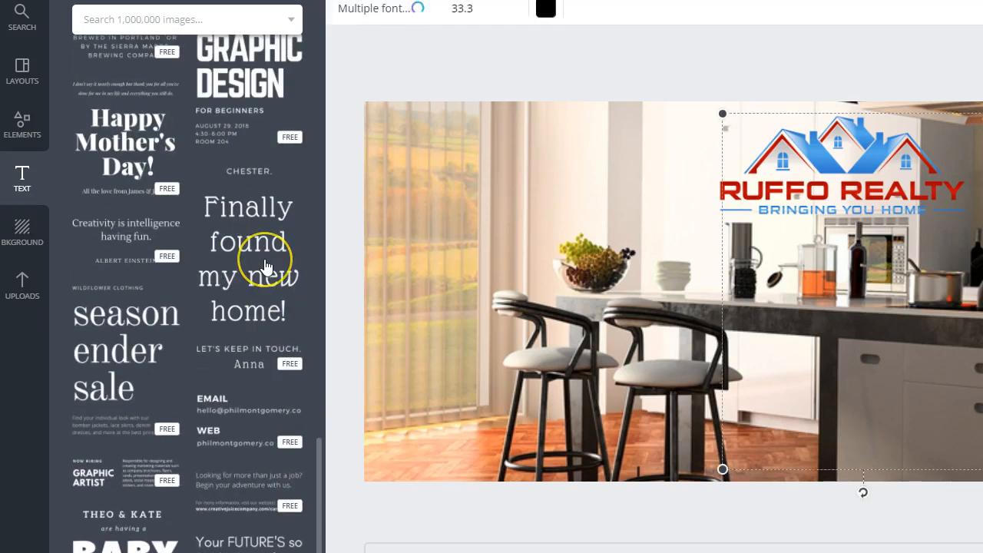
pyautogui.moveTo(866, 318); pyautogui.dragTo(819, 413)
pyautogui.moveTo(719, 192); pyautogui.dragTo(805, 389)
pyautogui.moveTo(841, 353); pyautogui.dragTo(497, 152)
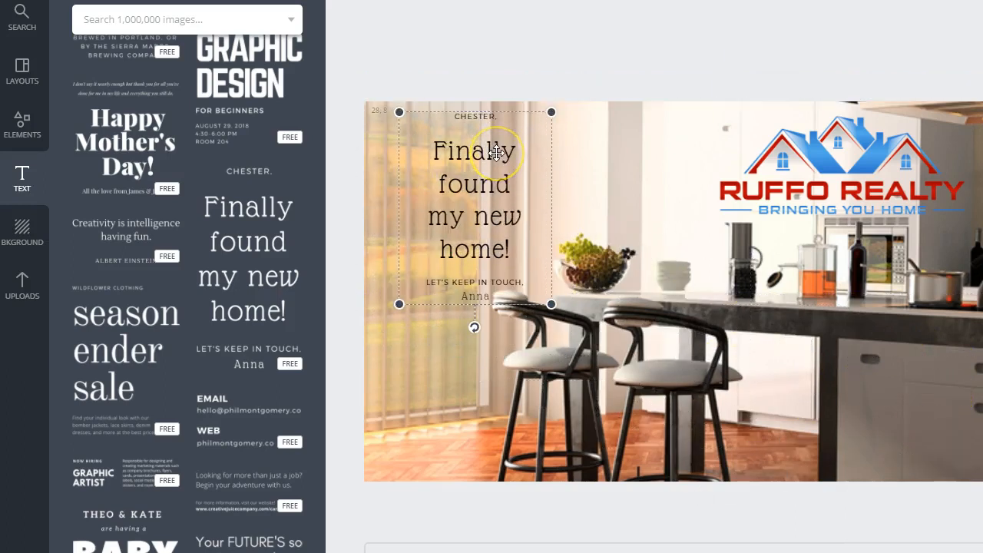
pyautogui.click(506, 180)
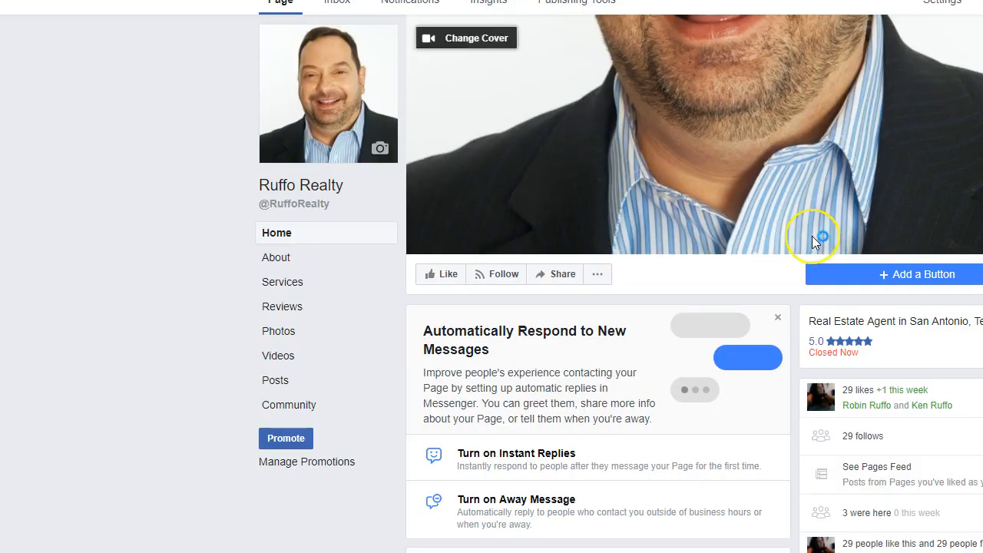
# Step: Switch to the Ruffo Realty Facebook page, open its reviews and copy the text of the June 22, 2017 review
pyautogui.scroll(-3, 815, 240)
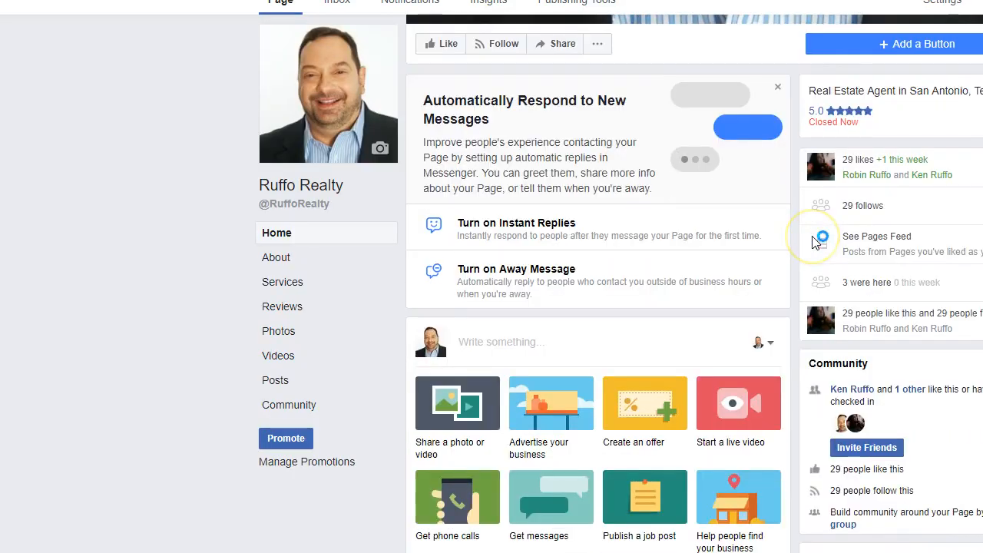
pyautogui.click(858, 115)
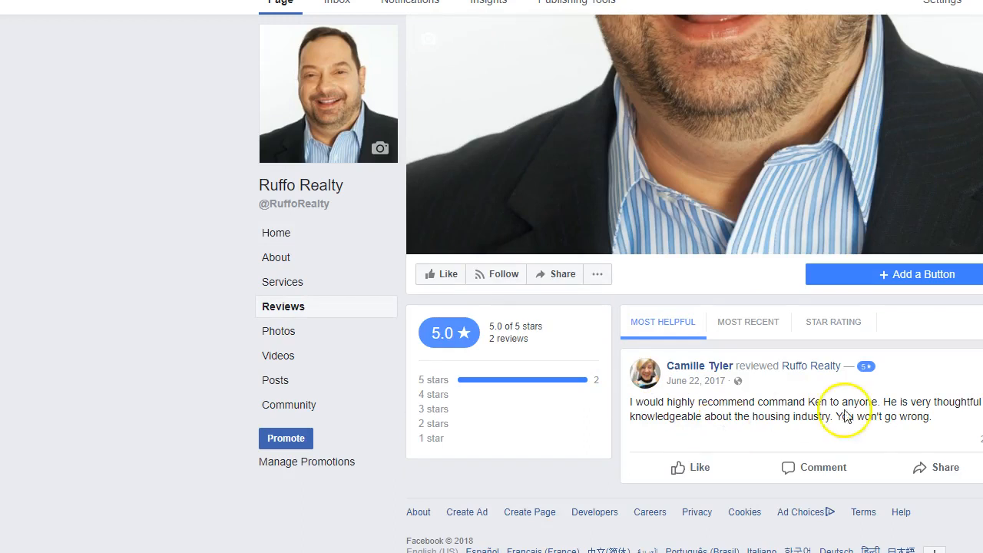
pyautogui.moveTo(931, 417); pyautogui.dragTo(615, 414)
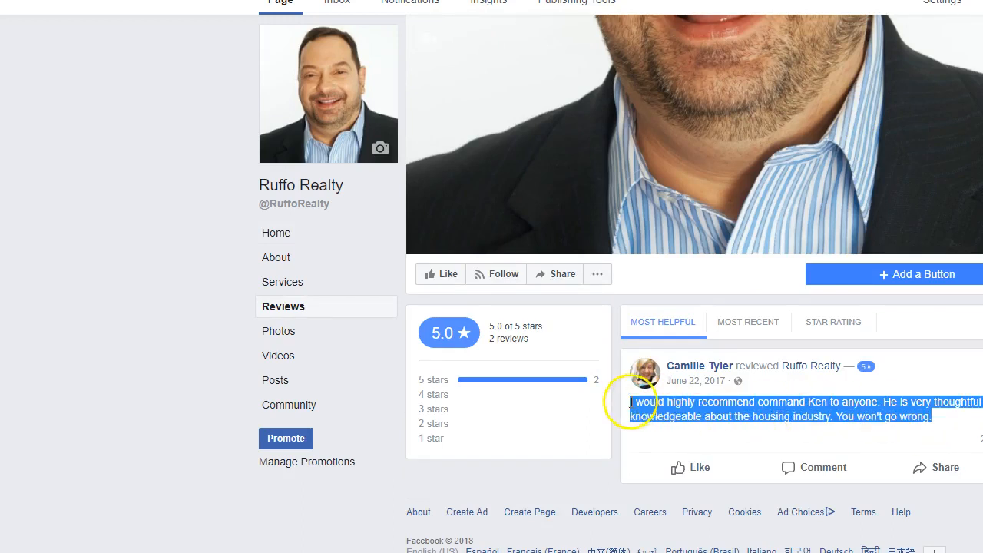
pyautogui.rightClick(671, 401)
pyautogui.click(683, 412)
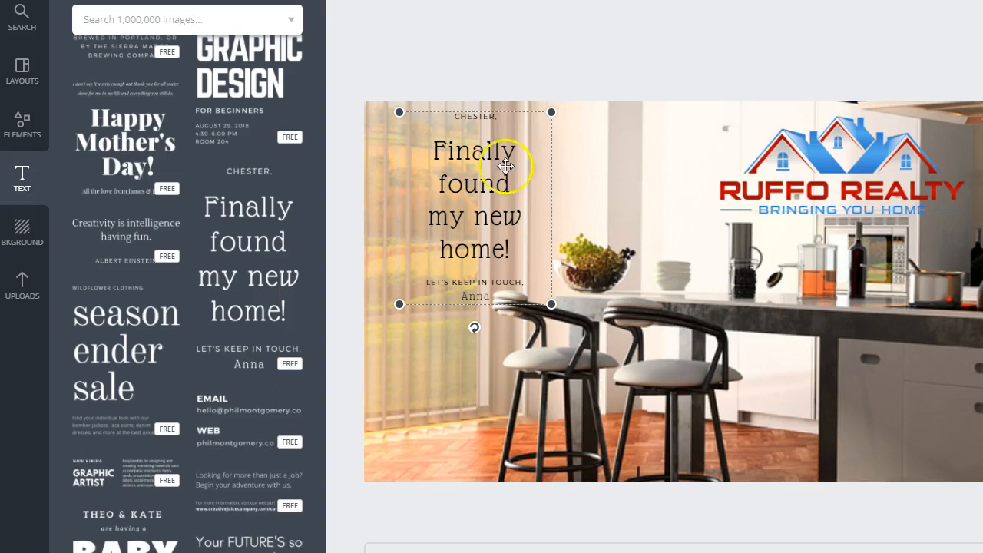
# Step: Replace the "Finally found my new home!" text with the copied customer review
pyautogui.doubleClick(506, 166)
pyautogui.click(525, 246)
pyautogui.moveTo(526, 247); pyautogui.dragTo(417, 150)
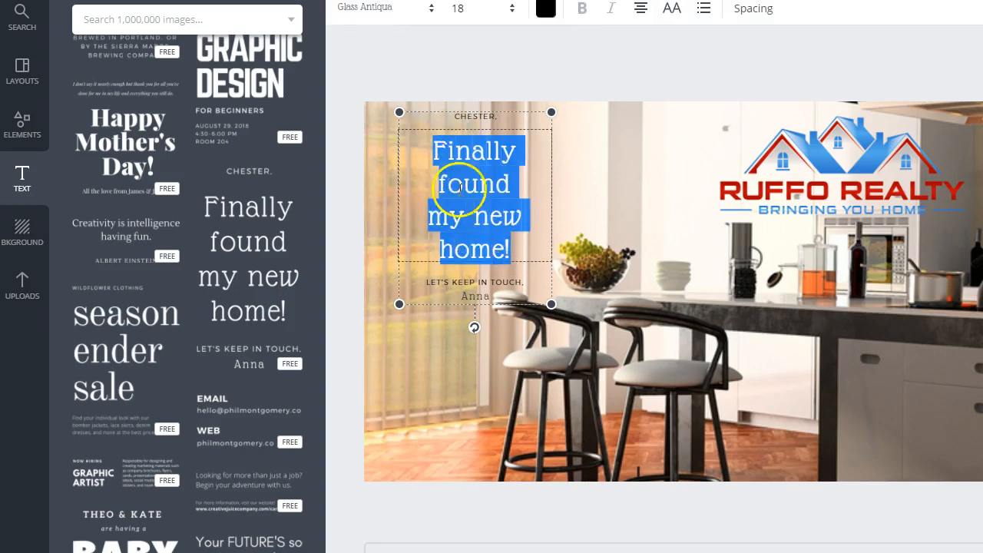
pyautogui.hotkey('ctrl', 'v')
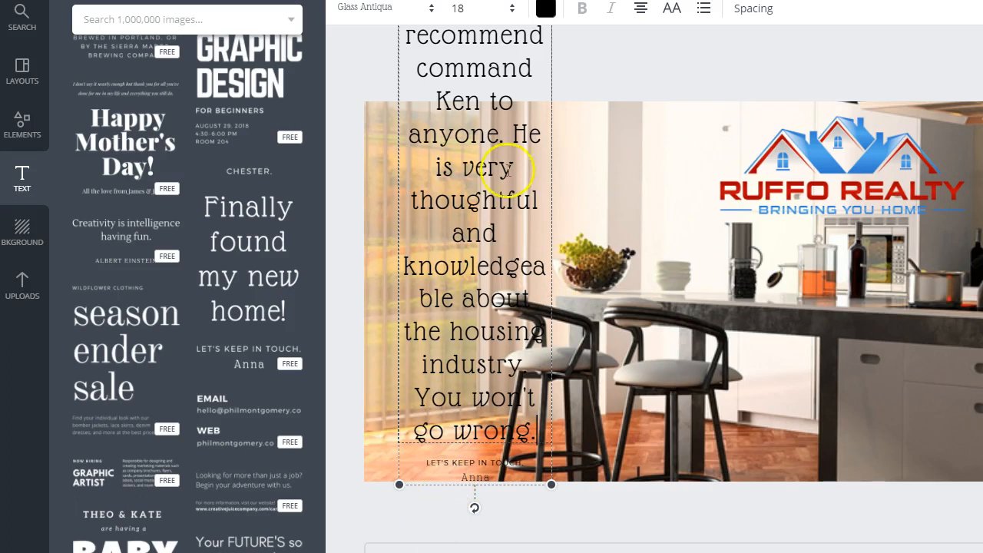
# Step: Scale the review text group down slightly and move it down until the beginning of the review is in view
pyautogui.moveTo(489, 101); pyautogui.dragTo(507, 199)
pyautogui.click(584, 165)
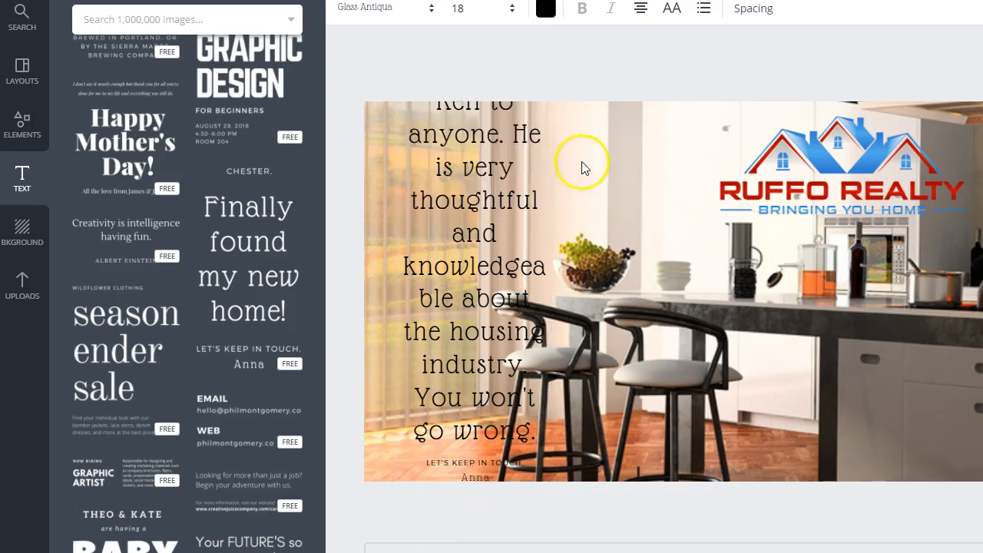
pyautogui.click(544, 202)
pyautogui.click(557, 237)
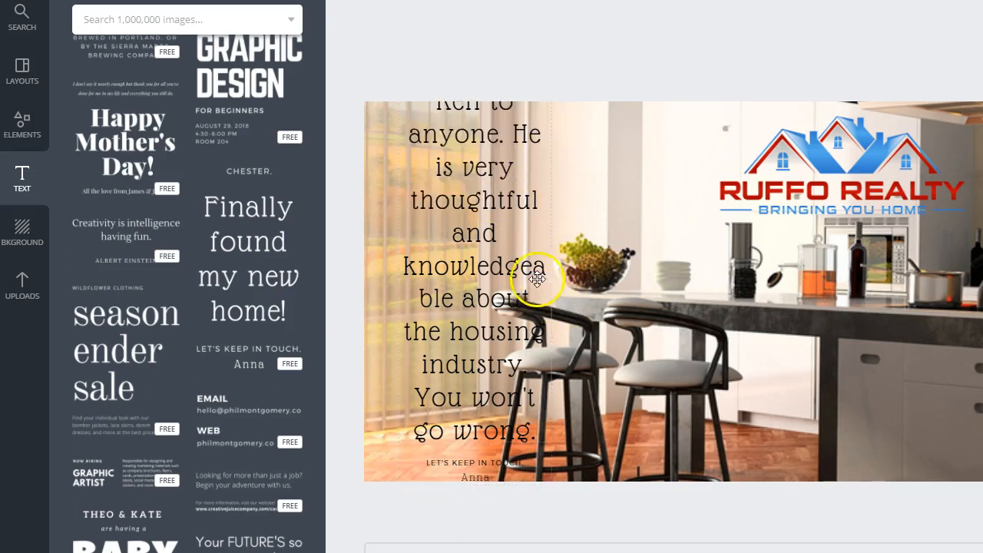
pyautogui.click(518, 223)
pyautogui.moveTo(552, 484); pyautogui.dragTo(606, 446)
pyautogui.click(542, 243)
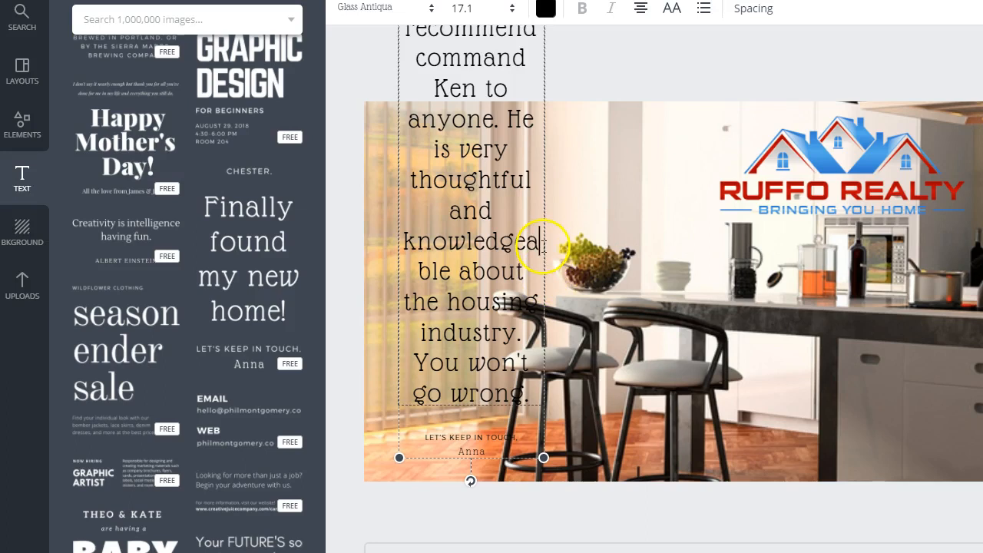
pyautogui.click(553, 265)
pyautogui.click(489, 183)
pyautogui.moveTo(489, 183); pyautogui.dragTo(531, 325)
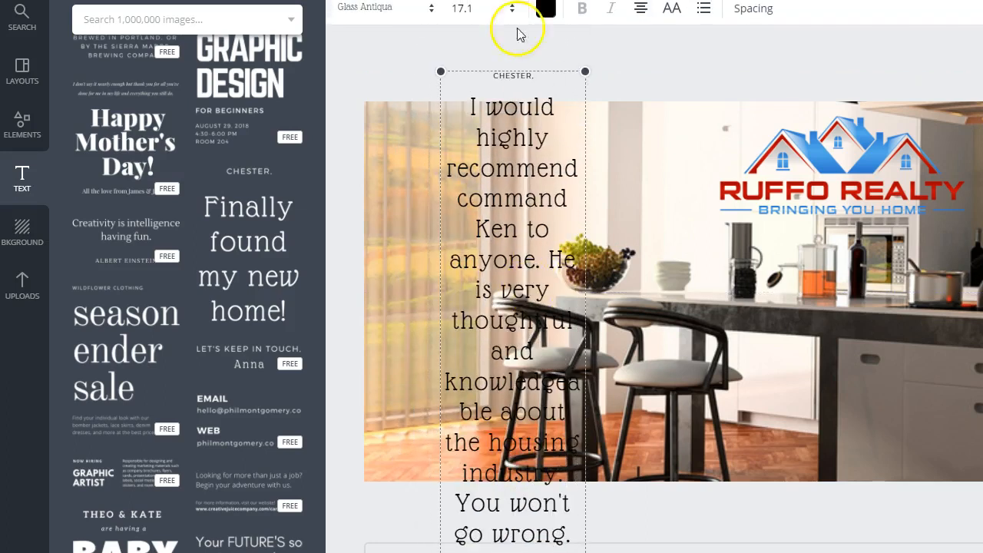
# Step: Set the review text's font size to 12 and move the text group over the blinds near the cover's left edge
pyautogui.click(514, 24)
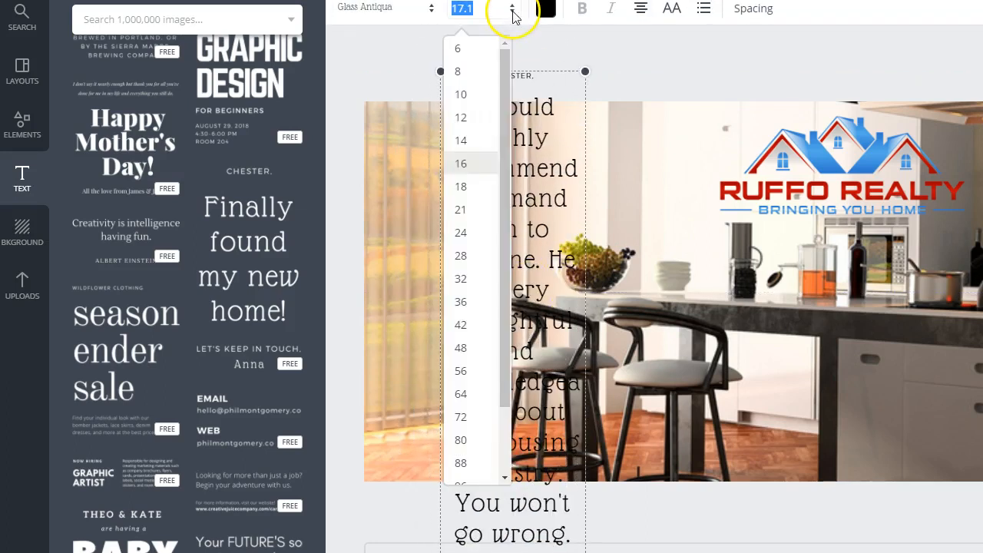
pyautogui.click(467, 117)
pyautogui.moveTo(472, 173); pyautogui.dragTo(450, 255)
pyautogui.click(575, 191)
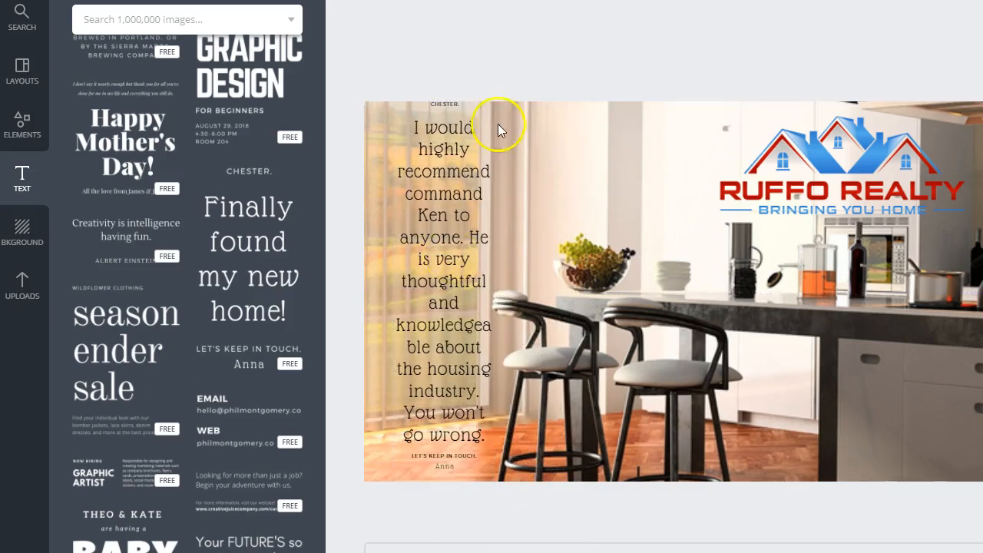
# Step: Delete the "CHESTER." line above the review and scale the text group down to a review font size of about 11.3
pyautogui.click(444, 103)
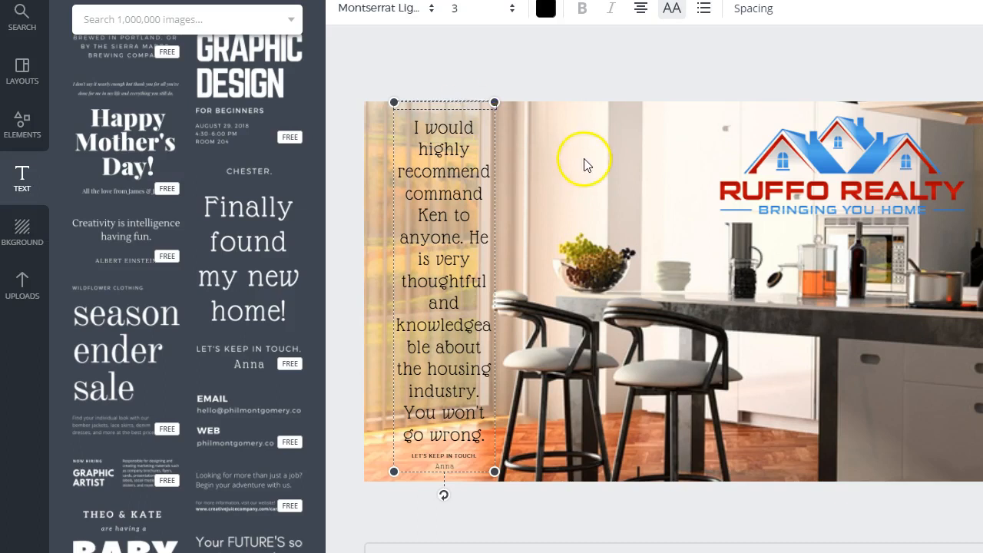
pyautogui.moveTo(453, 244); pyautogui.dragTo(461, 253)
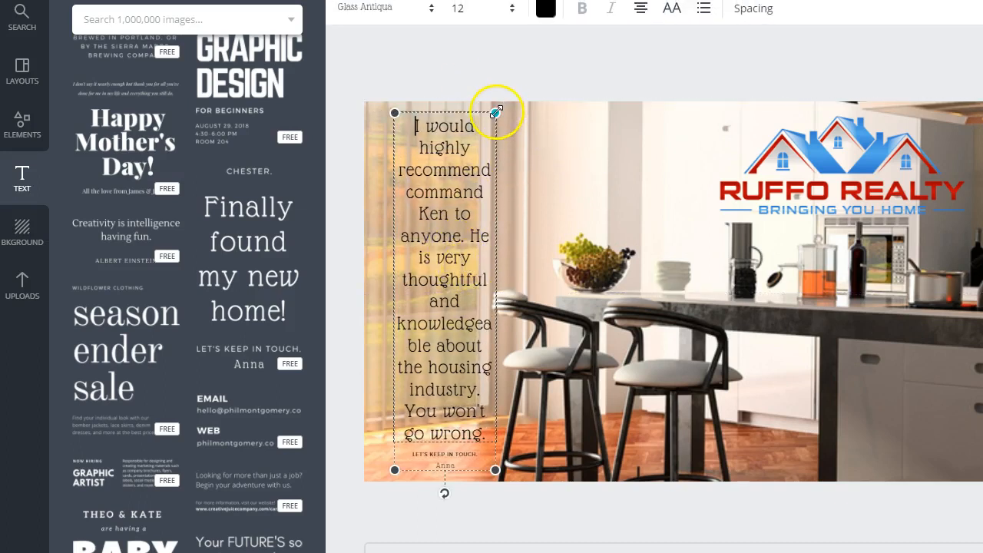
pyautogui.moveTo(496, 113); pyautogui.dragTo(537, 123)
pyautogui.click(447, 218)
pyautogui.moveTo(497, 270); pyautogui.dragTo(497, 276)
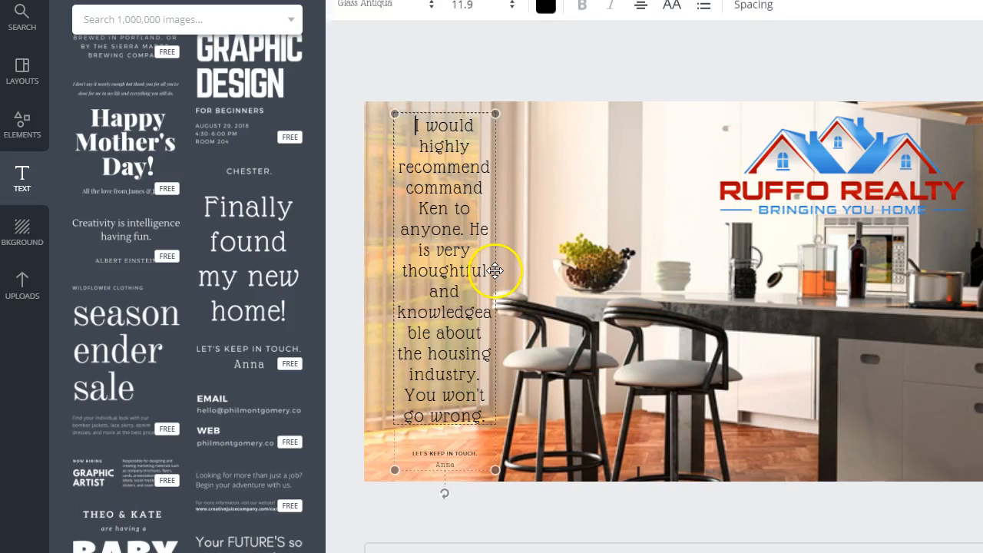
pyautogui.click(495, 284)
pyautogui.click(504, 294)
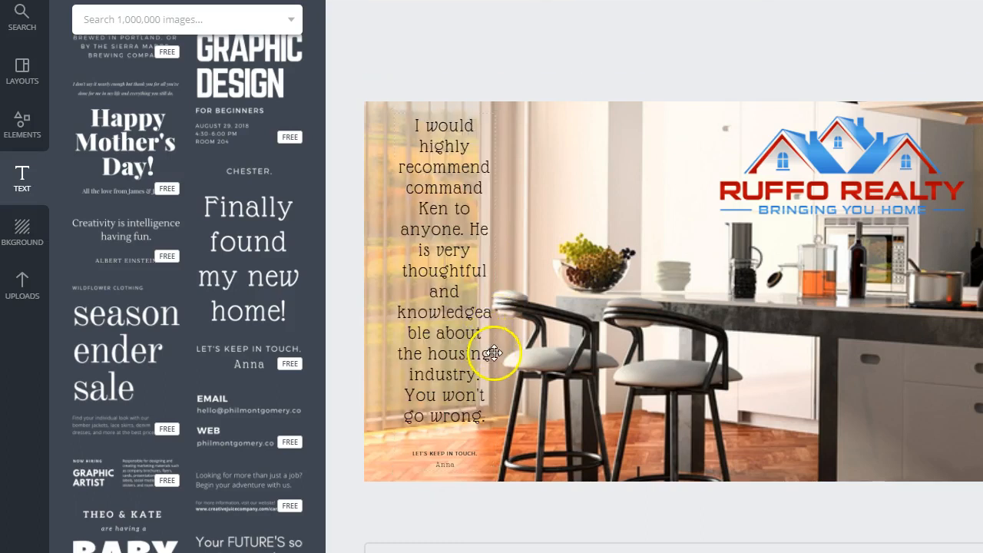
pyautogui.click(493, 354)
pyautogui.click(575, 251)
pyautogui.click(438, 286)
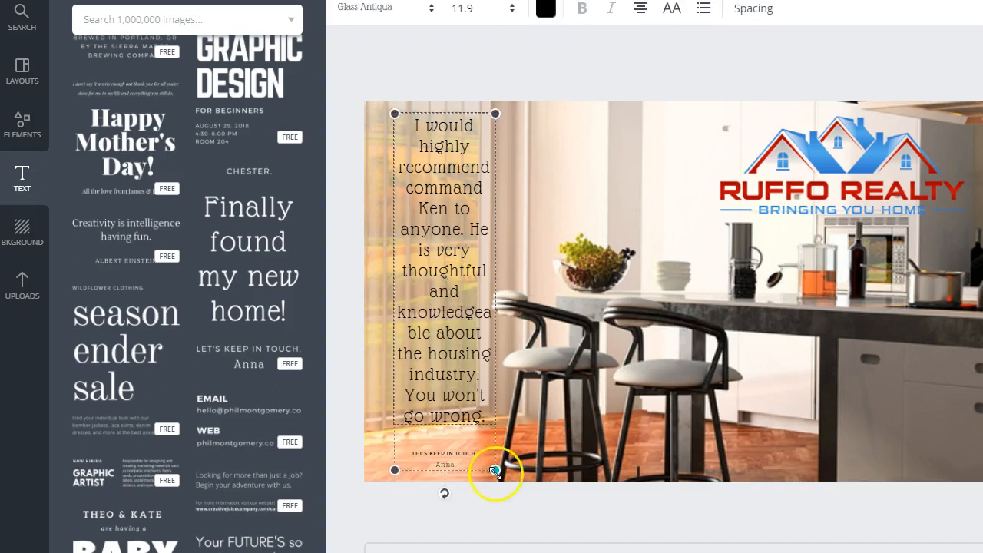
pyautogui.moveTo(497, 468); pyautogui.dragTo(550, 429)
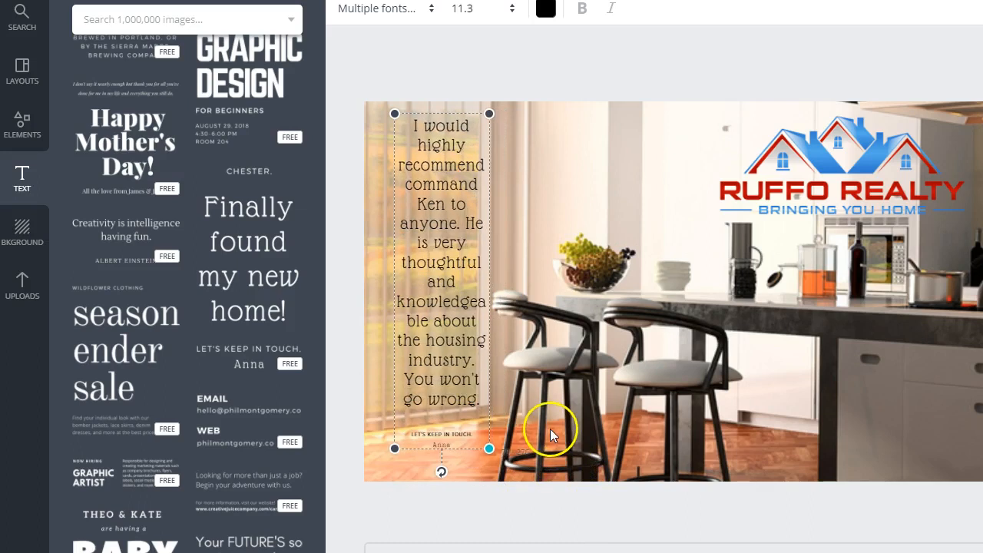
# Step: Change the review text's font to Montserrat Light and move the slightly reduced text group up to the cover's top edge
pyautogui.doubleClick(453, 384)
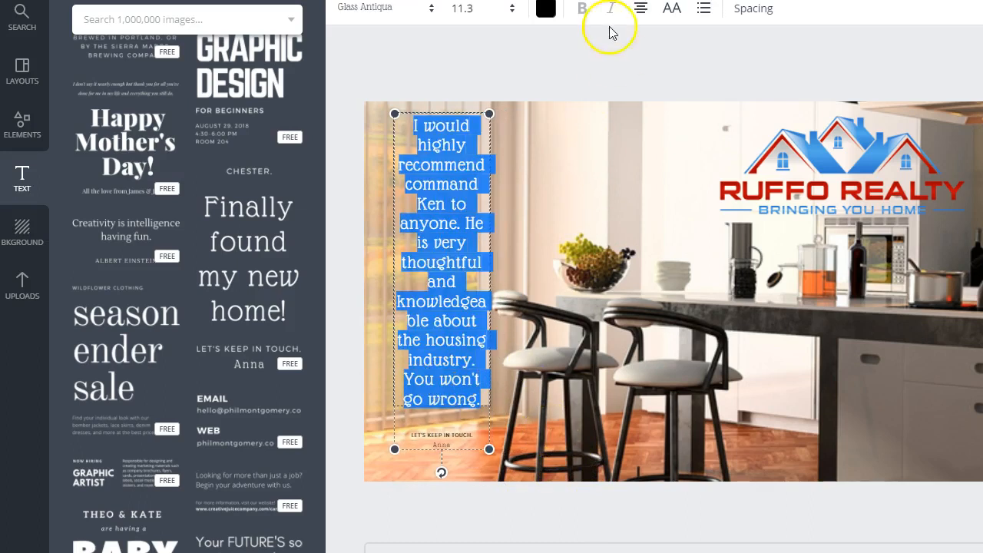
pyautogui.click(391, 24)
pyautogui.click(390, 104)
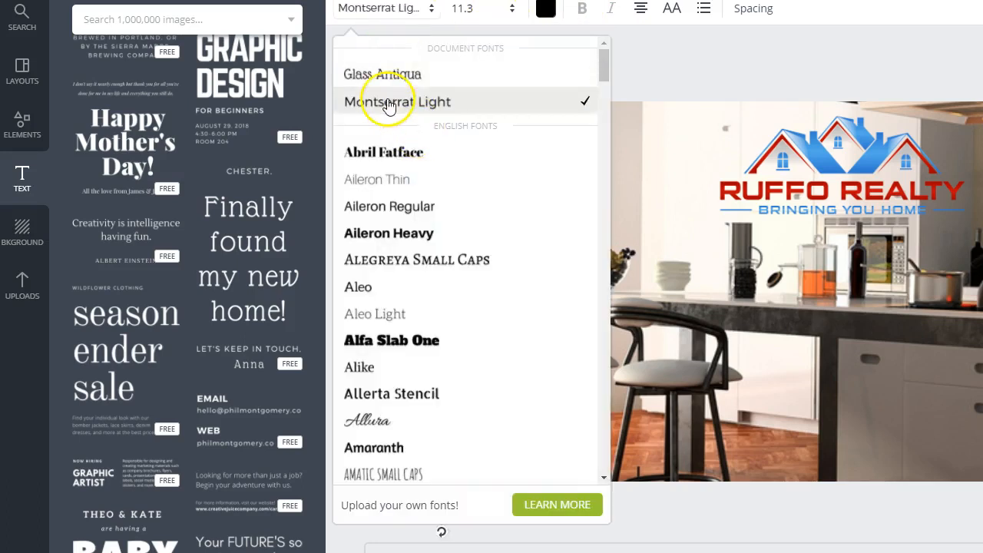
pyautogui.click(472, 252)
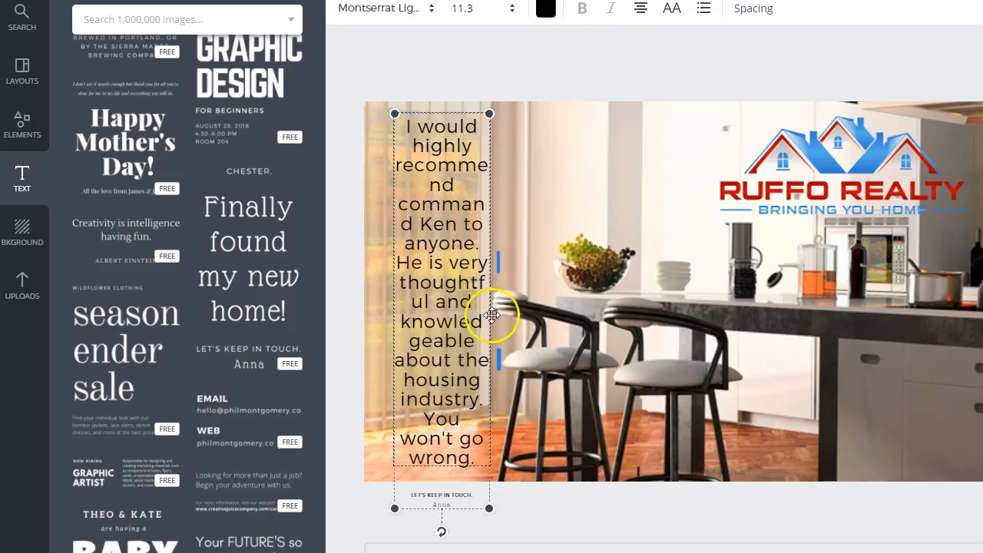
pyautogui.moveTo(489, 113); pyautogui.dragTo(693, 169)
pyautogui.moveTo(456, 205)
pyautogui.mouseDown()
pyautogui.moveTo(457, 184)
pyautogui.moveTo(459, 192)
pyautogui.mouseUp()
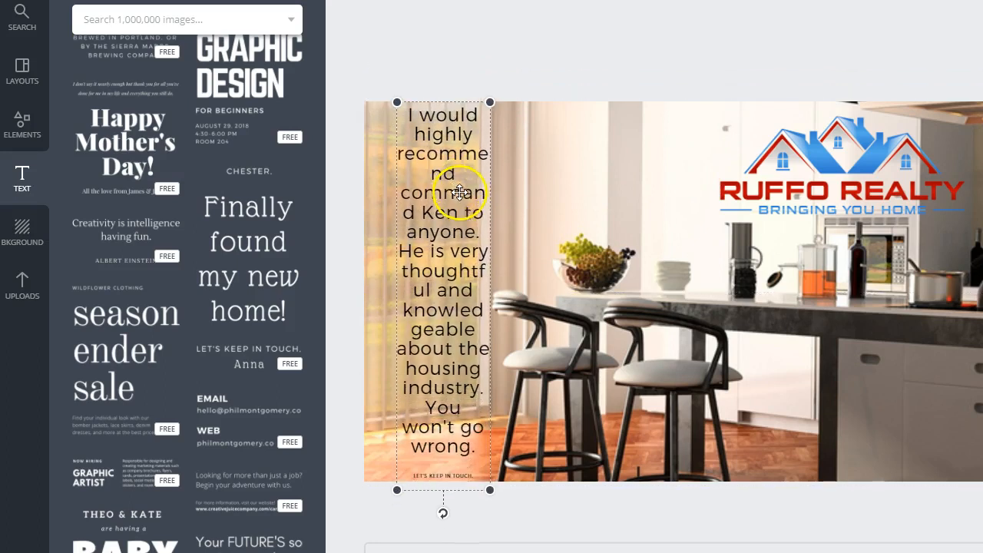
pyautogui.click(545, 166)
# Step: Set the review text's font size to 8 and place the text group over the blinds in the cover's upper-left area
pyautogui.click(443, 197)
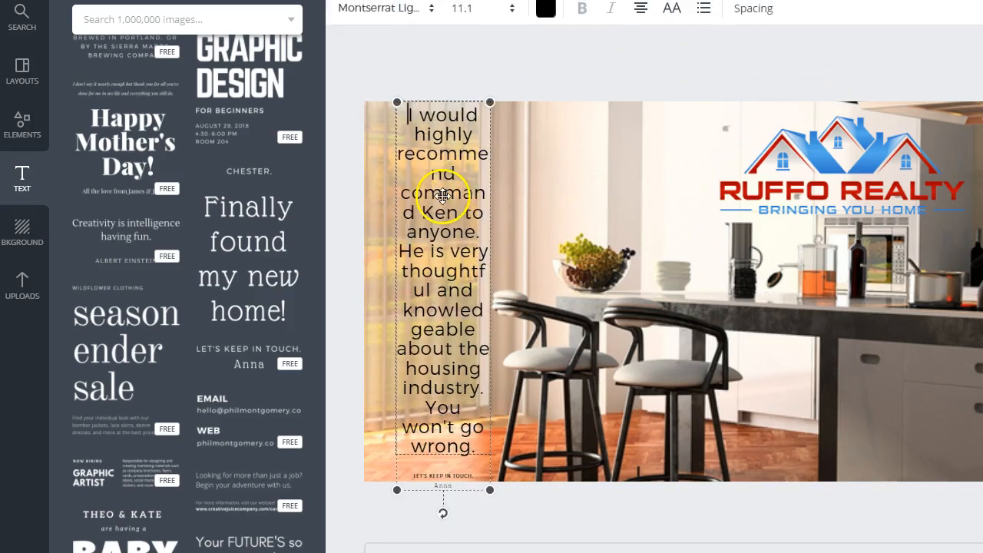
pyautogui.click(511, 8)
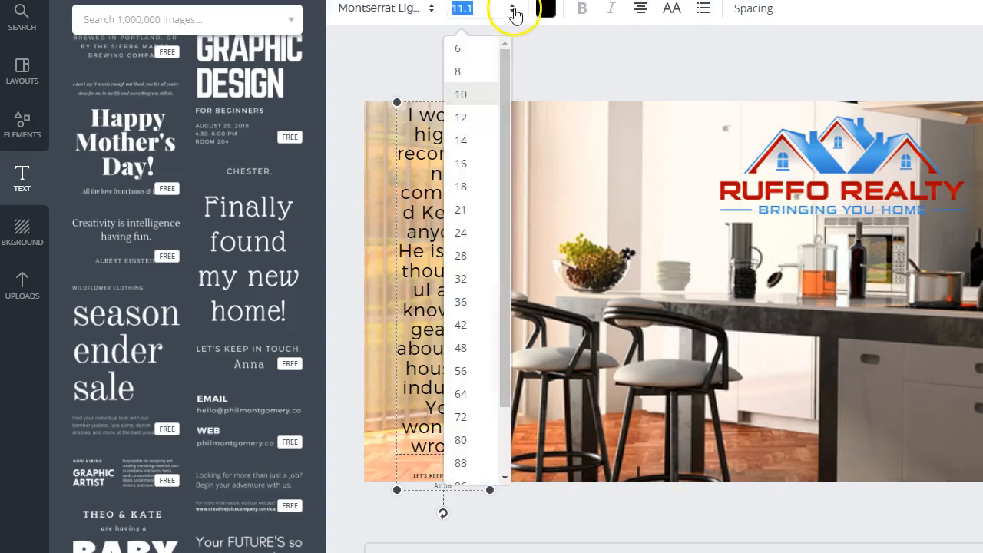
pyautogui.click(475, 71)
pyautogui.moveTo(456, 265); pyautogui.dragTo(451, 219)
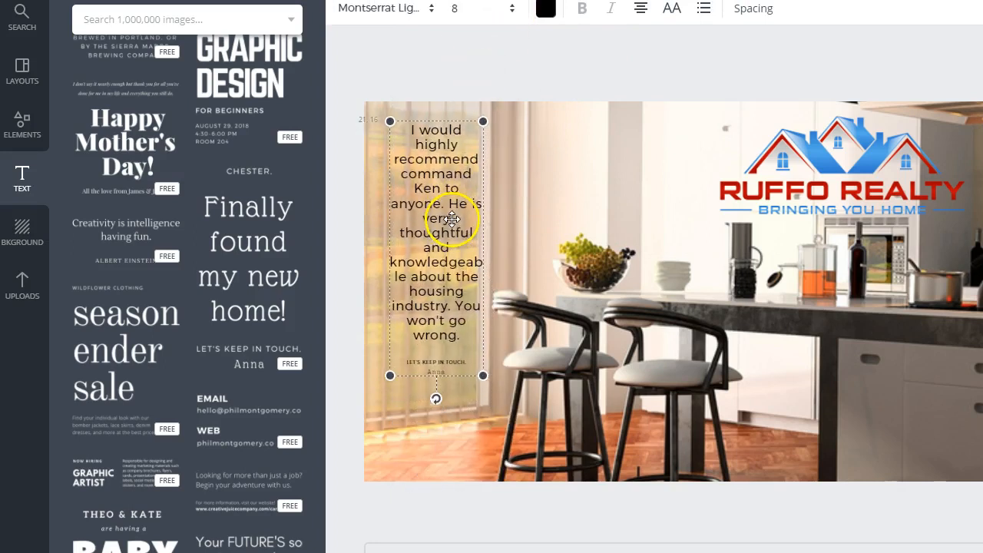
# Step: Delete the "LET'S KEEP IN TOUCH." line and replace the sample signature below the review with the reviewer's first name
pyautogui.doubleClick(424, 362)
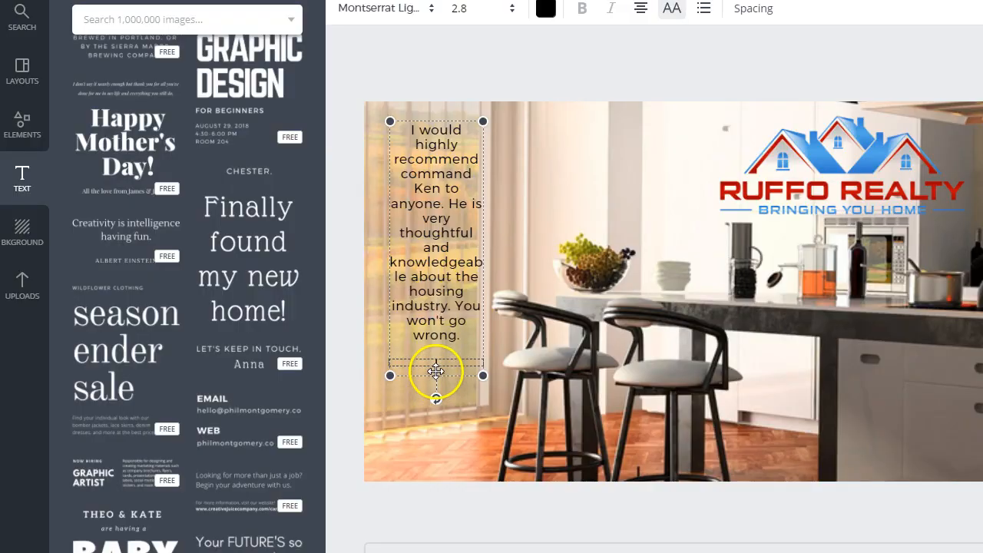
pyautogui.click(436, 372)
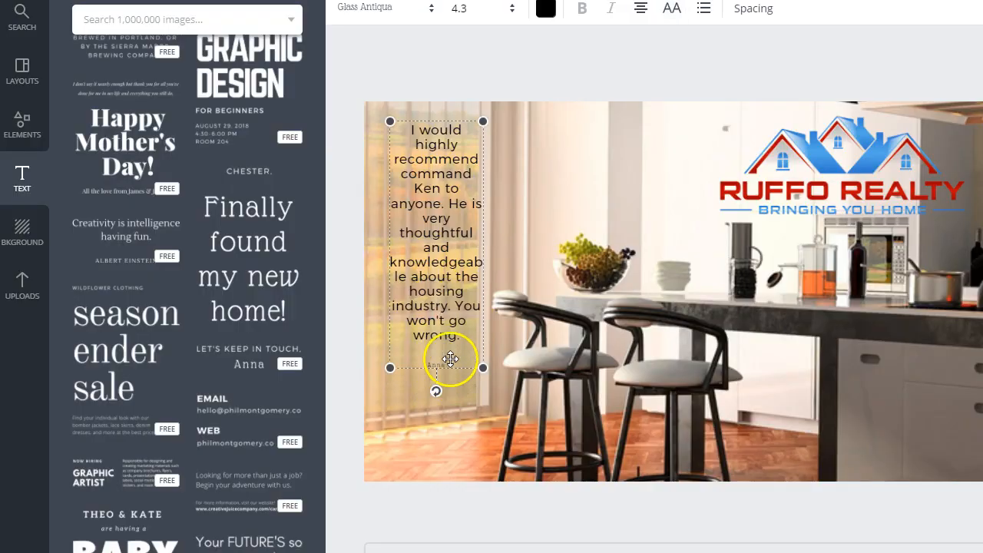
pyautogui.doubleClick(437, 364)
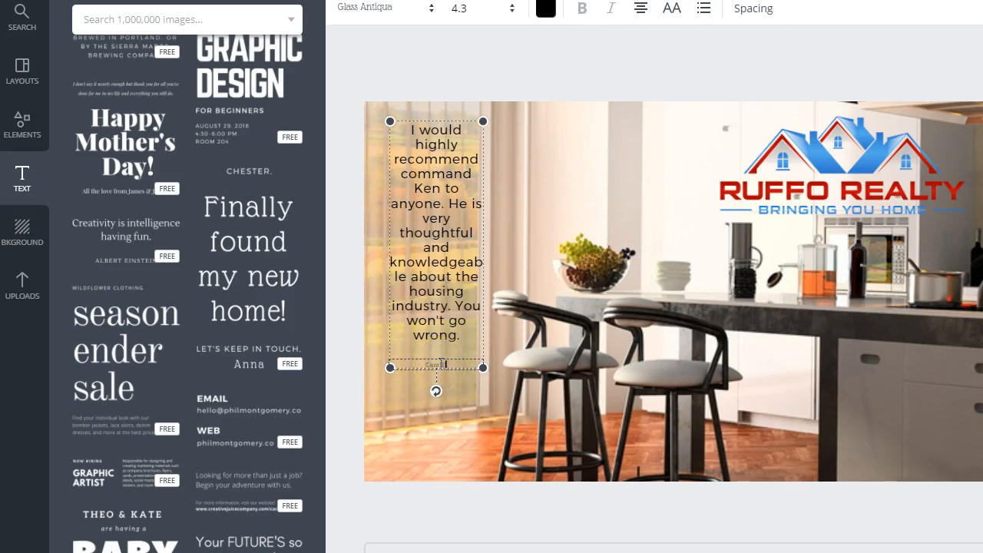
pyautogui.doubleClick(463, 366)
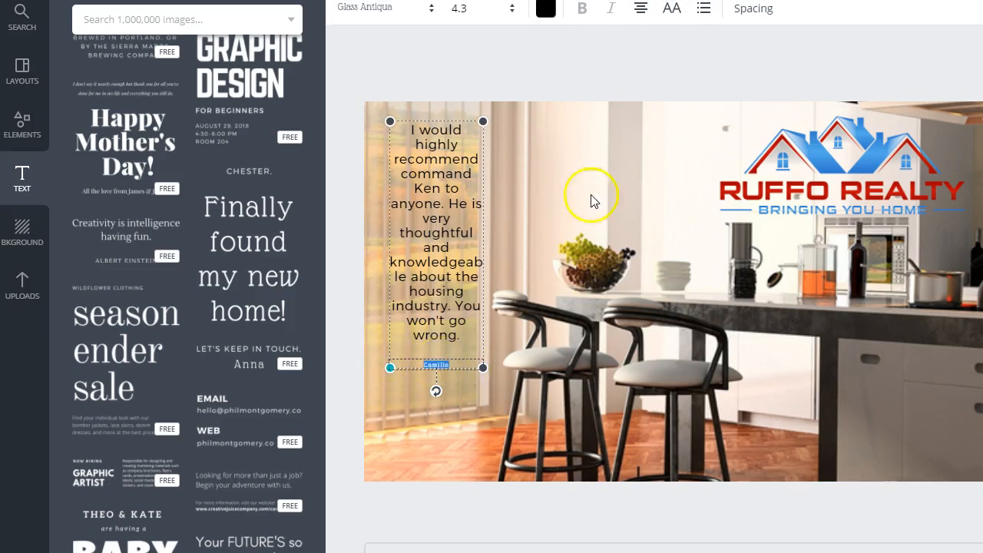
pyautogui.click(510, 369)
pyautogui.click(477, 368)
pyautogui.click(478, 282)
pyautogui.click(816, 131)
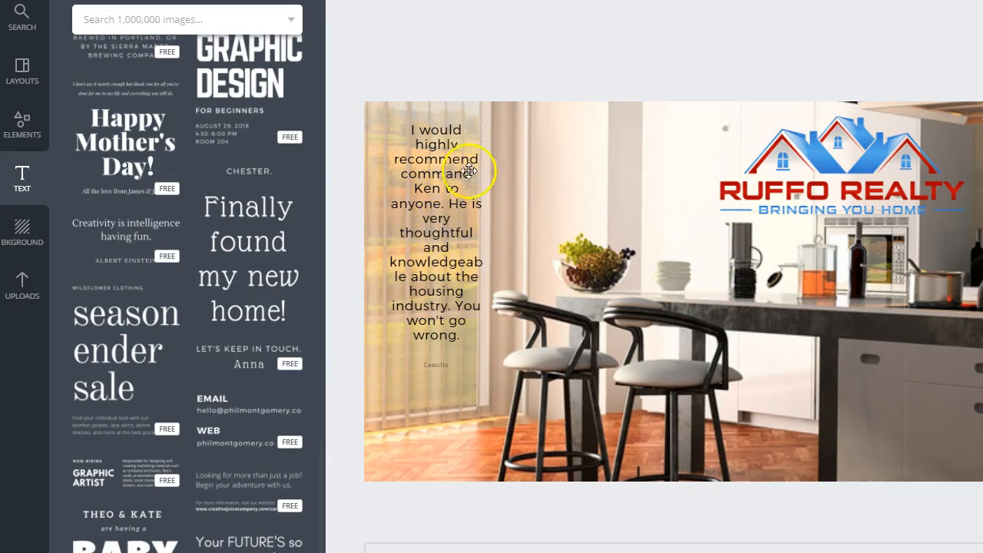
# Step: Reposition the review text group over the blinds and enlarge it to about 90 × 235
pyautogui.click(453, 209)
pyautogui.moveTo(461, 207); pyautogui.dragTo(455, 234)
pyautogui.moveTo(487, 151); pyautogui.dragTo(502, 113)
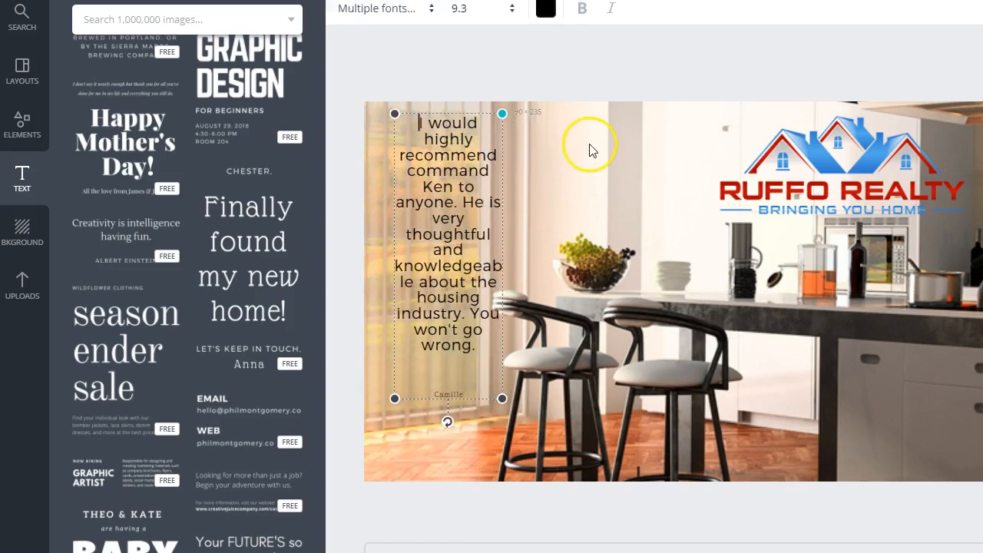
# Step: Shift the review text group slightly lower over the blinds and deselect it
pyautogui.moveTo(477, 220); pyautogui.dragTo(471, 246)
pyautogui.click(603, 197)
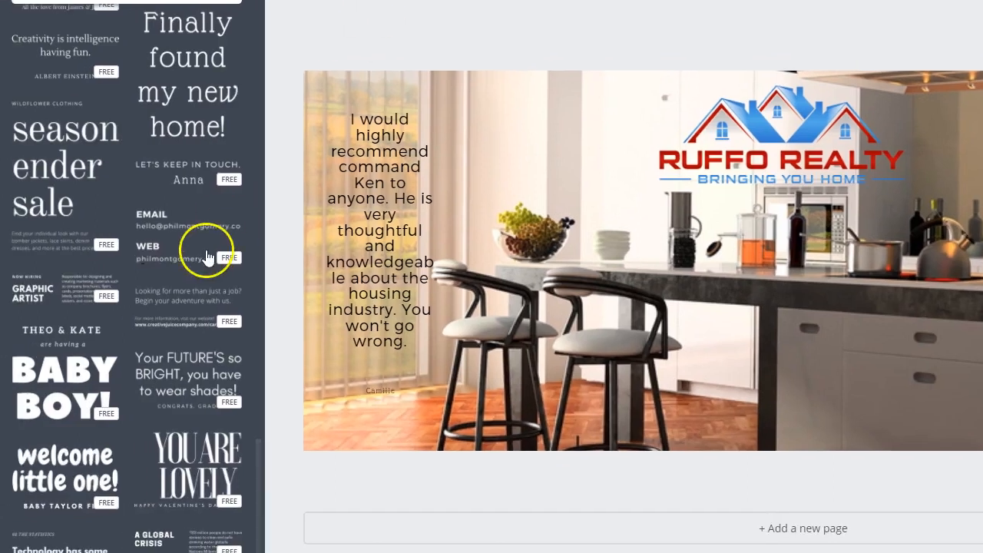
# Step: Browse the text template library through to its end for a style suited to a tagline
pyautogui.scroll(-3, 206, 254)
pyautogui.scroll(-6, 206, 258)
pyautogui.scroll(-6, 206, 256)
pyautogui.scroll(-6, 206, 257)
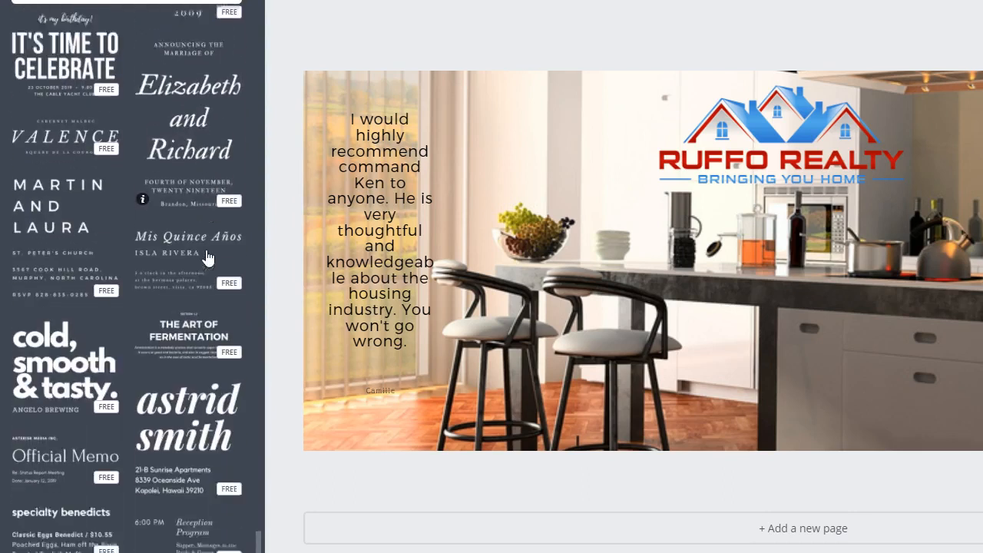
pyautogui.scroll(-1, 206, 258)
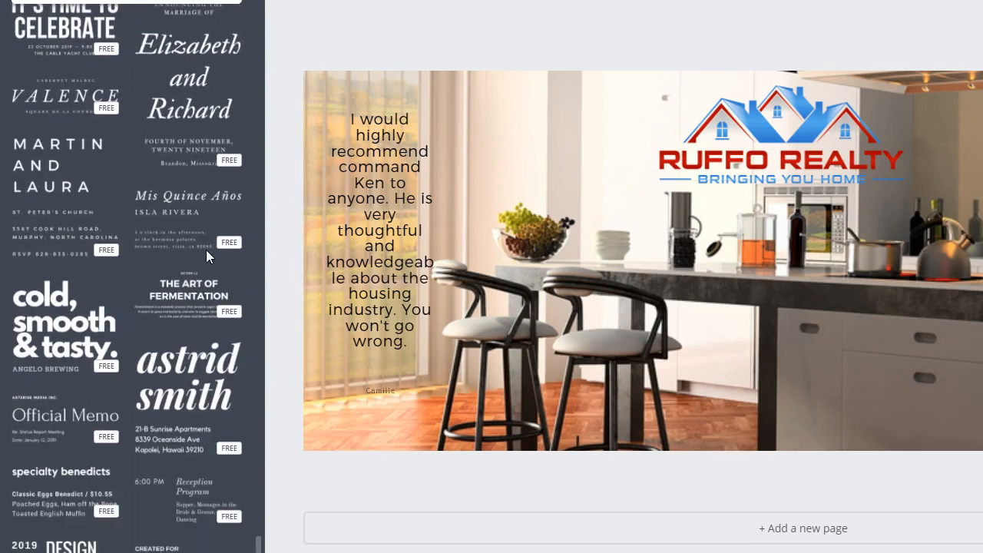
pyautogui.scroll(-1, 206, 255)
pyautogui.scroll(-2, 206, 256)
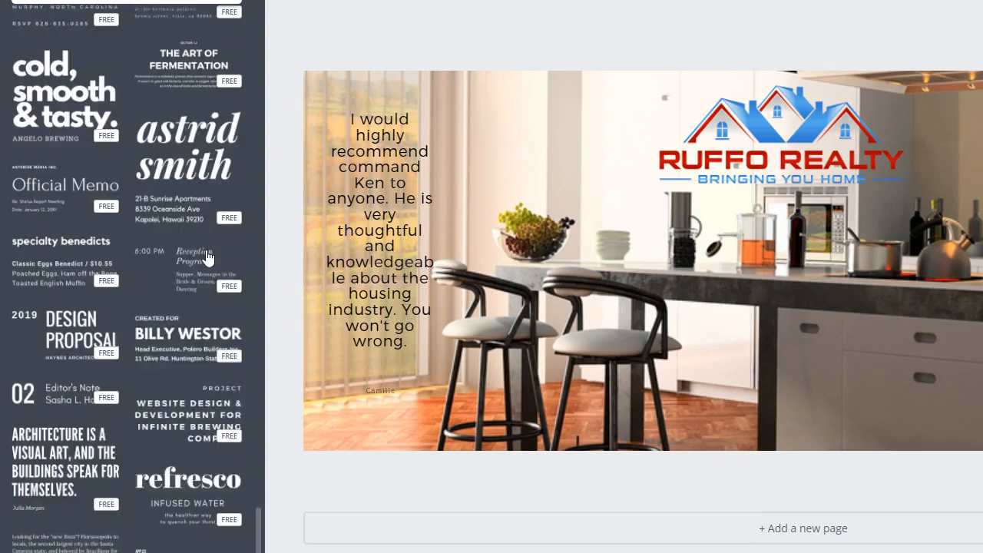
pyautogui.scroll(-2, 206, 256)
pyautogui.scroll(-1, 206, 256)
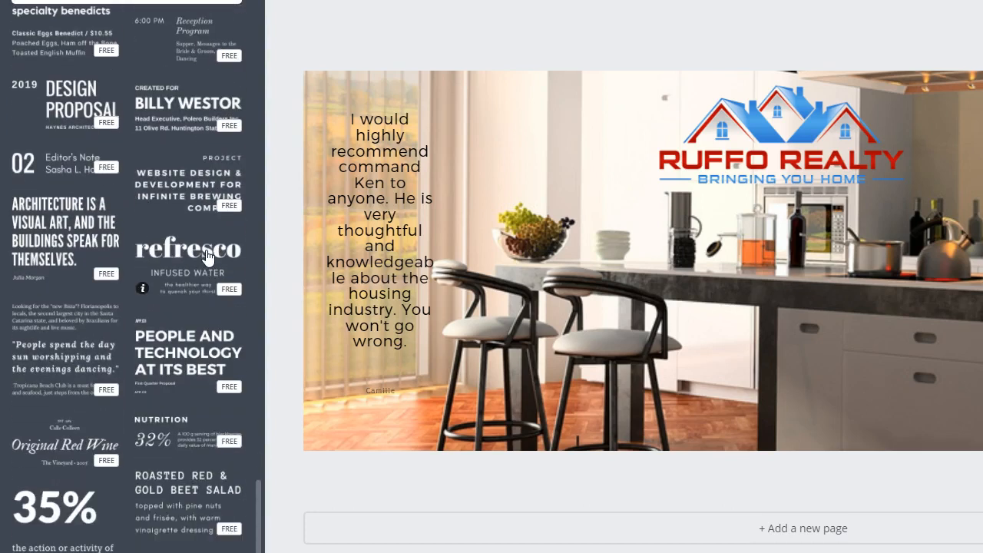
pyautogui.scroll(-3, 205, 258)
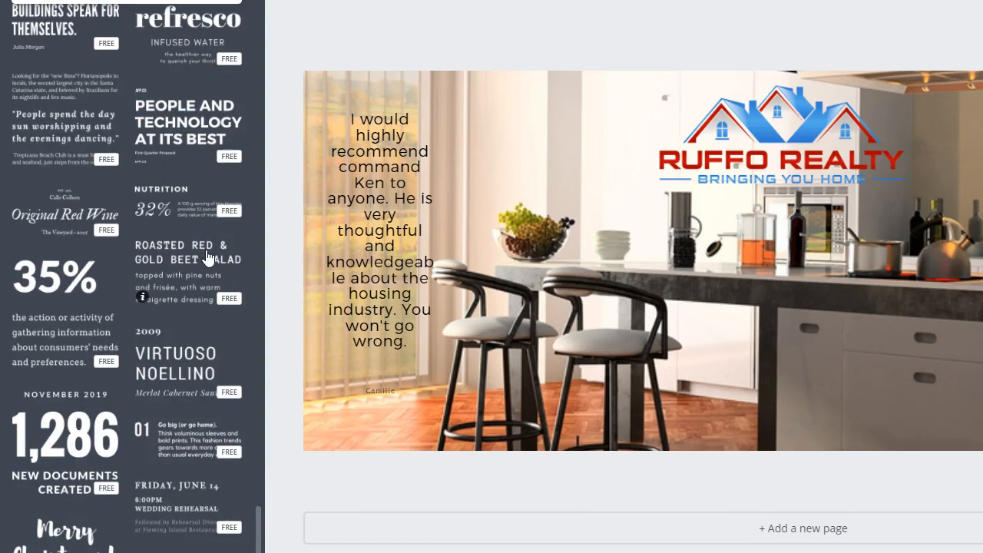
pyautogui.scroll(-4, 206, 257)
pyautogui.scroll(-2, 206, 256)
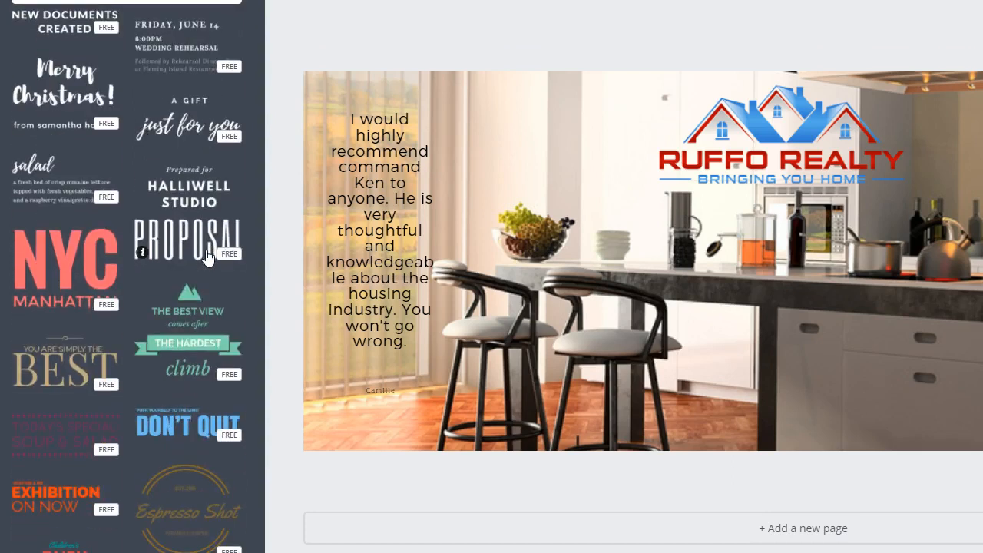
pyautogui.scroll(1, 206, 256)
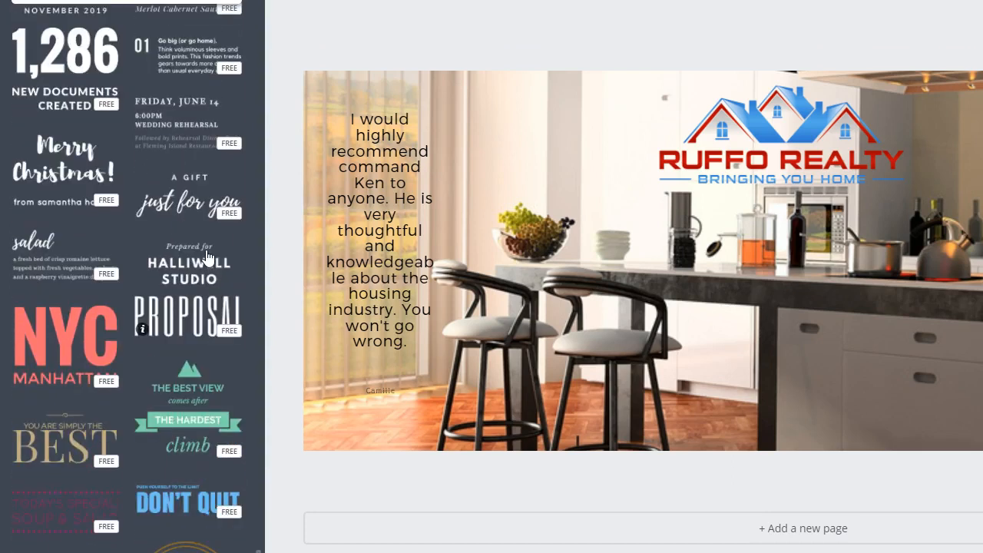
pyautogui.scroll(-5, 206, 256)
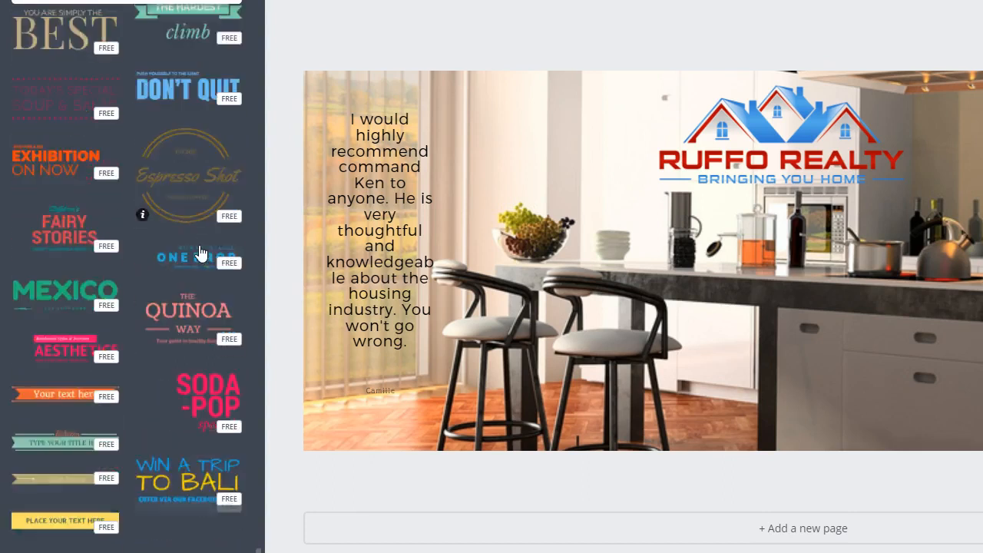
pyautogui.scroll(-3, 200, 254)
# Step: Add the italic VALENCE text template with its "CABERNET MALBEC" and "SQUARE DE LA COURONNE" lines to the cover, placing two copies
pyautogui.scroll(16, 199, 253)
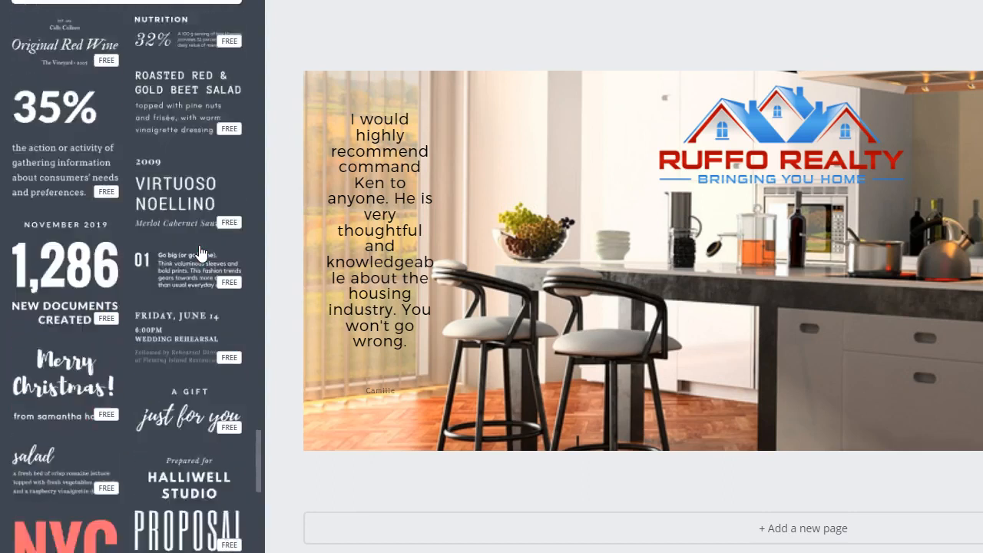
pyautogui.scroll(9, 200, 253)
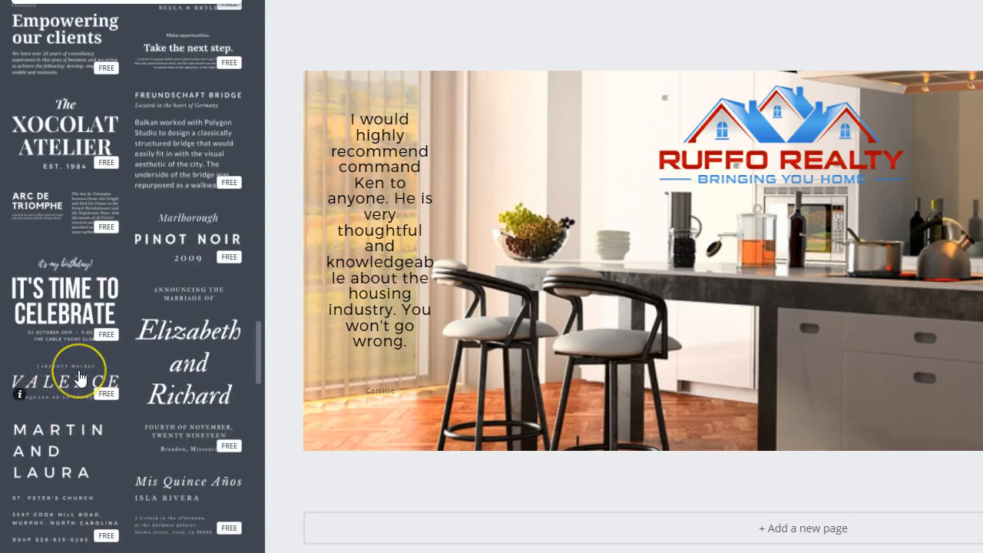
pyautogui.click(80, 376)
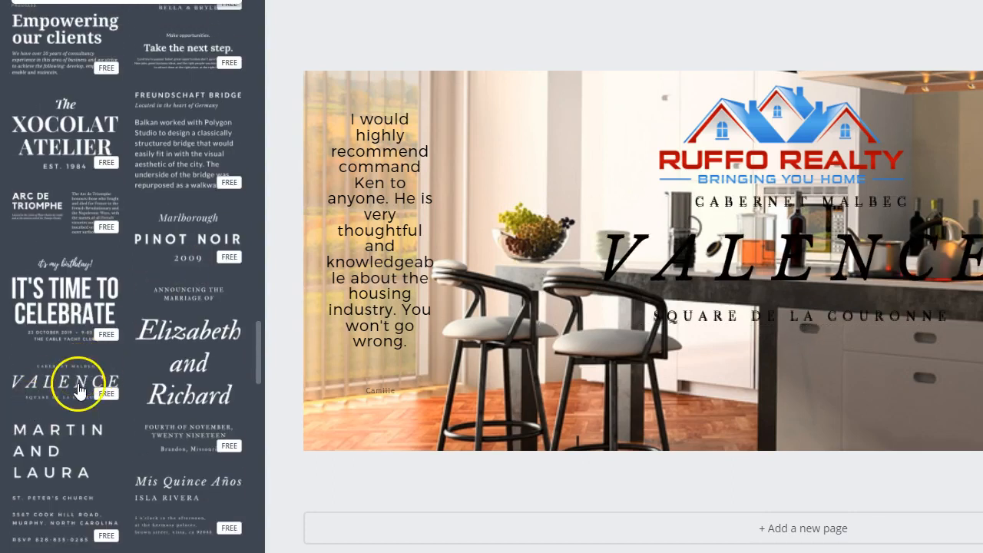
pyautogui.moveTo(852, 323)
pyautogui.mouseDown()
pyautogui.moveTo(845, 247)
pyautogui.moveTo(855, 324)
pyautogui.mouseUp()
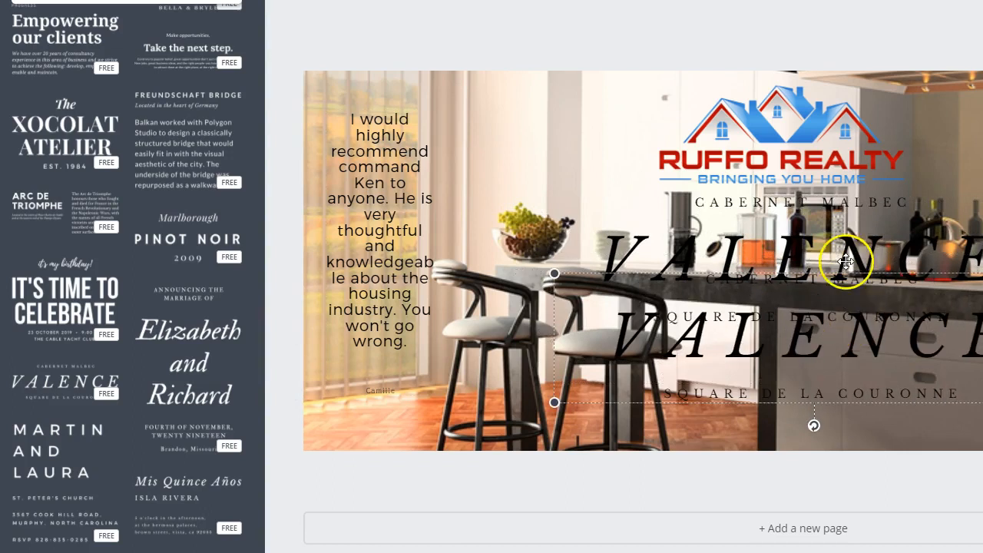
# Step: Try to delete the two overlapping VALENCE text groups from the middle of the cover
pyautogui.click(863, 304)
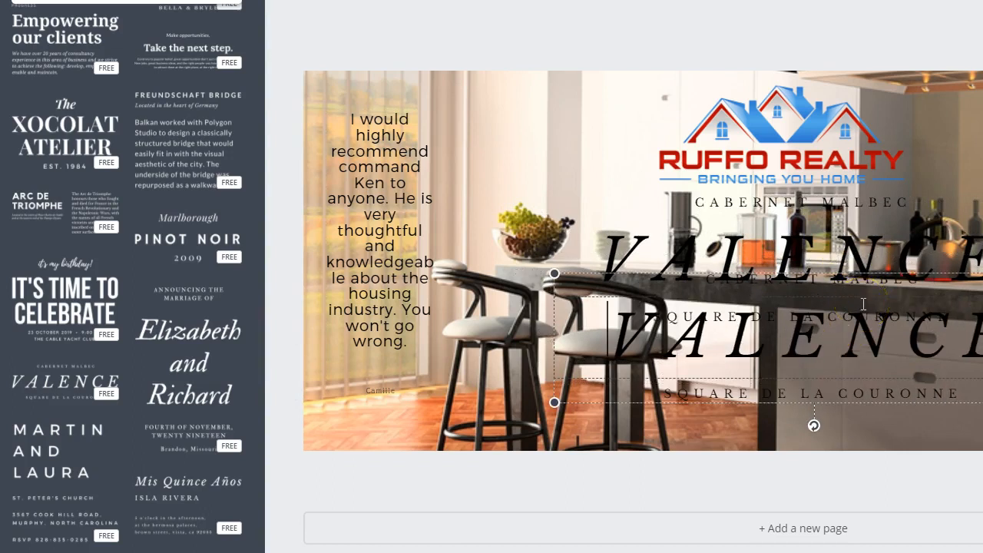
pyautogui.press('Delete')
pyautogui.click(865, 268)
pyautogui.click(867, 274)
pyautogui.click(608, 259)
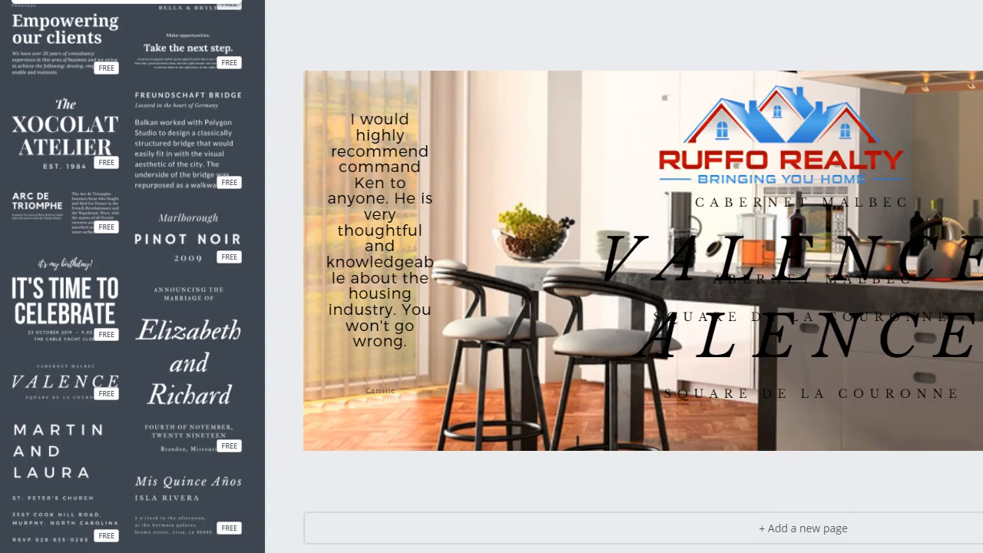
pyautogui.press('Delete')
pyautogui.click(696, 202)
pyautogui.press('Delete')
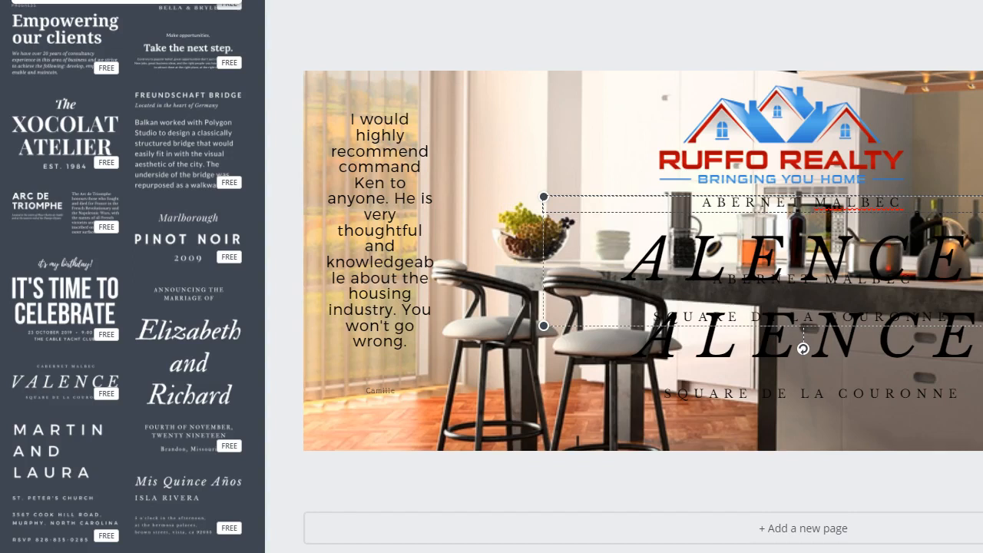
pyautogui.click(577, 197)
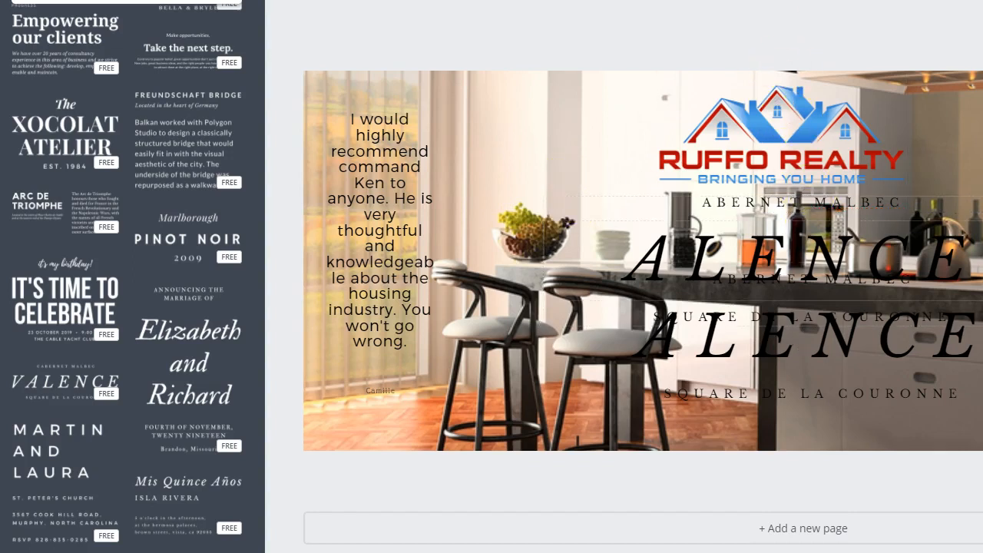
pyautogui.click(956, 198)
pyautogui.press('Delete')
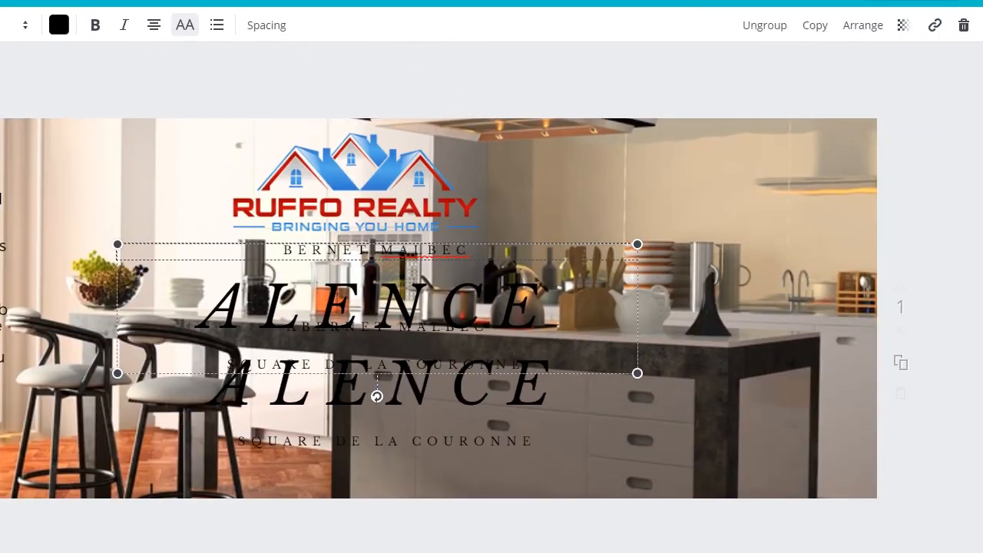
# Step: Delete the duplicate text group and replace the remaining group's first line with "SERVING SAN ANTONIO SINCE 2005"
pyautogui.click(964, 25)
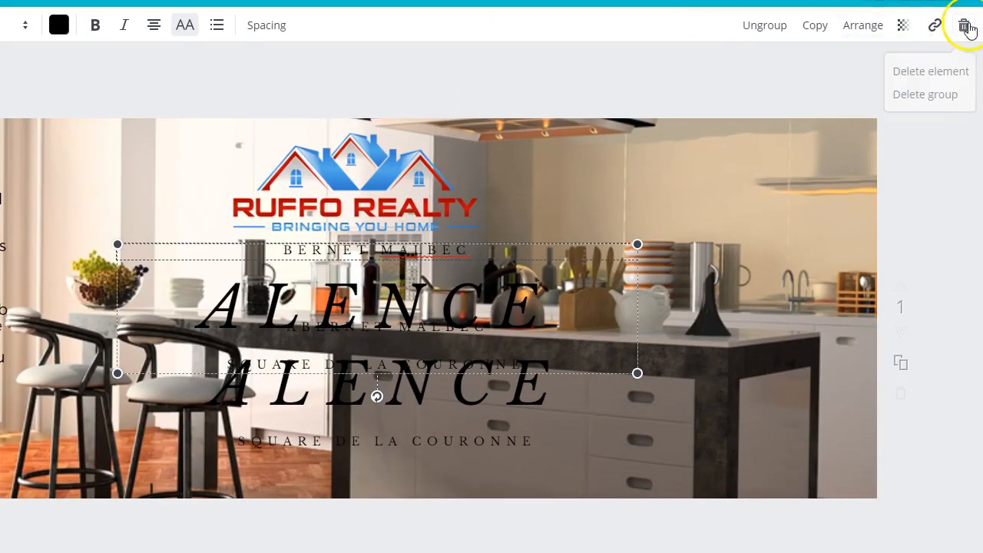
pyautogui.click(525, 256)
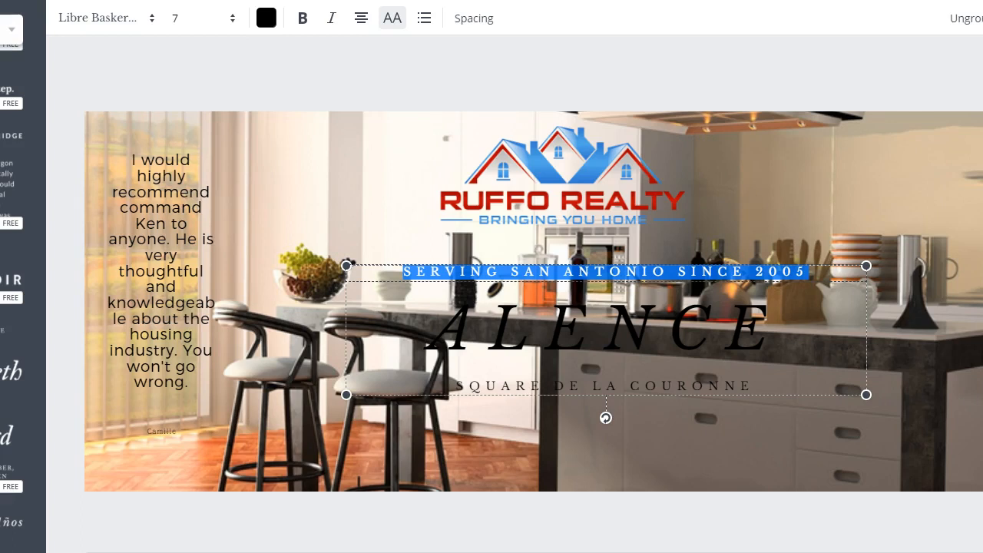
# Step: Change the "SERVING SAN ANTONIO SINCE 2005" line to Montserrat Light at font size 12
pyautogui.click(131, 23)
pyautogui.click(136, 138)
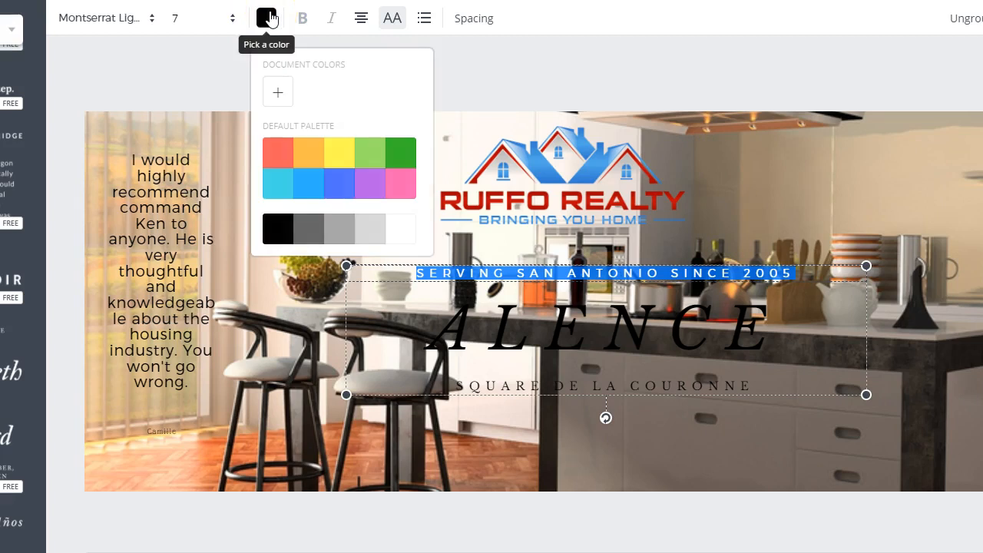
pyautogui.click(268, 17)
pyautogui.click(234, 23)
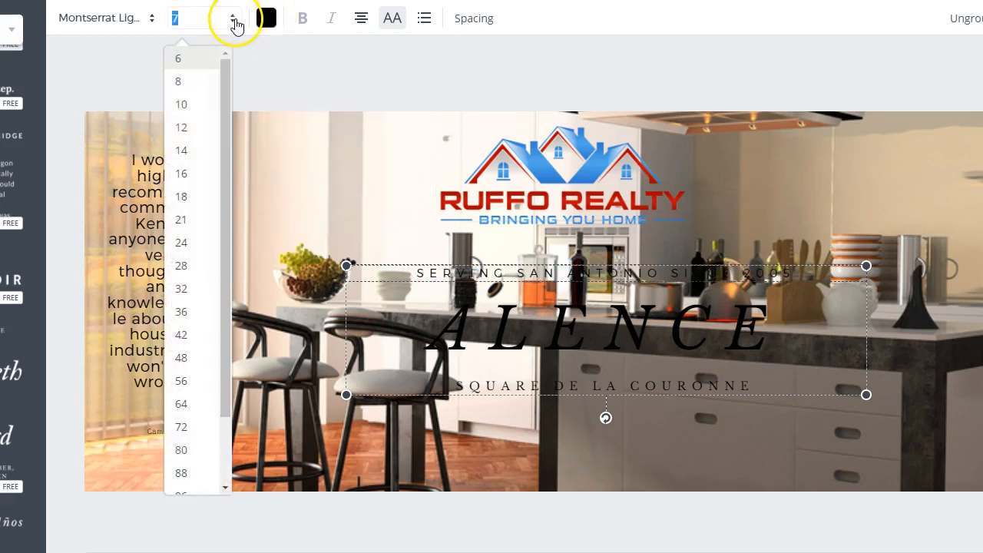
pyautogui.click(184, 132)
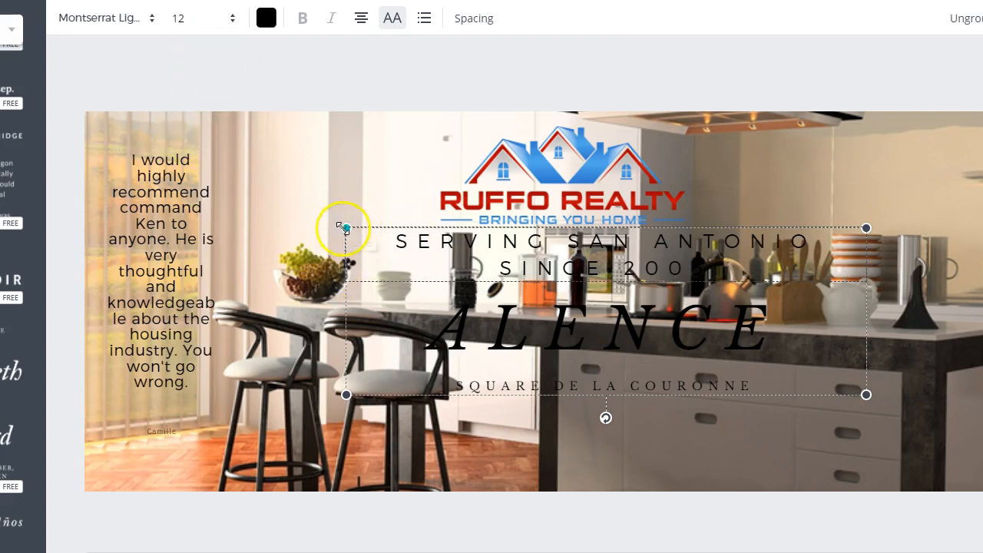
# Step: Enlarge the tagline text group until its first line is size 16, nudge the logo slightly, and place the group just below it
pyautogui.moveTo(347, 228); pyautogui.dragTo(241, 235)
pyautogui.moveTo(636, 284); pyautogui.dragTo(660, 357)
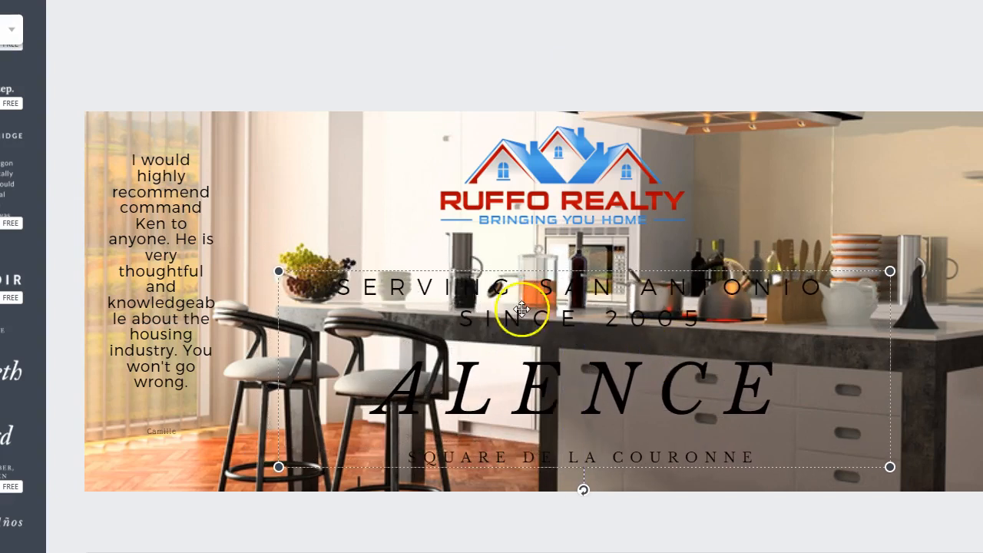
pyautogui.moveTo(275, 268); pyautogui.dragTo(195, 244)
pyautogui.moveTo(573, 241)
pyautogui.mouseDown()
pyautogui.moveTo(588, 237)
pyautogui.moveTo(569, 240)
pyautogui.mouseUp()
pyautogui.click(597, 275)
pyautogui.moveTo(650, 258); pyautogui.dragTo(676, 242)
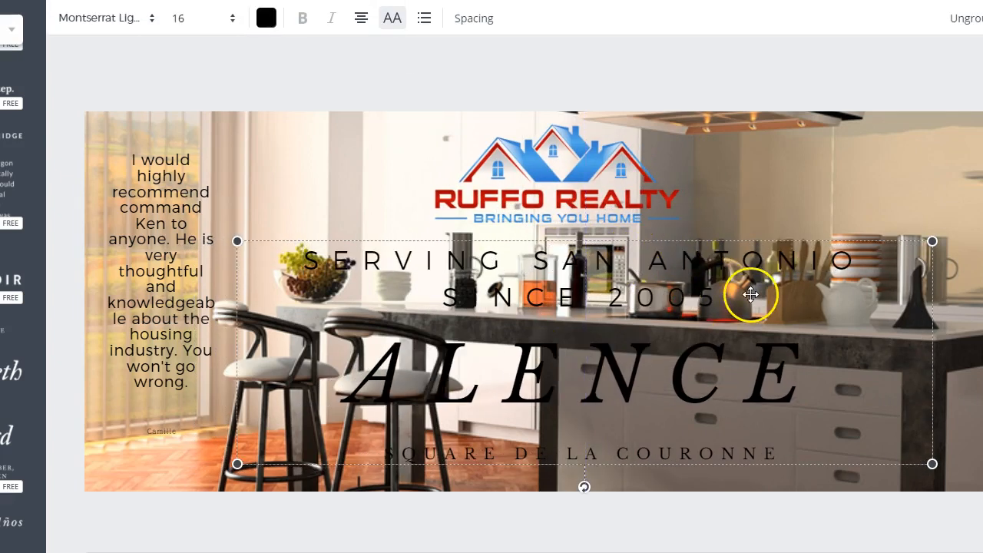
# Step: Set the tagline's text color to white
pyautogui.doubleClick(757, 295)
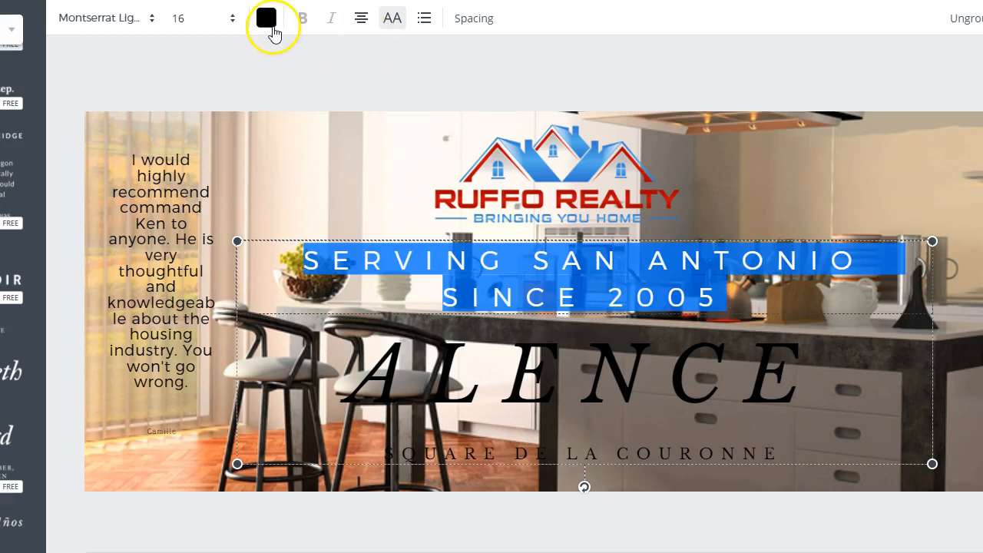
pyautogui.click(272, 30)
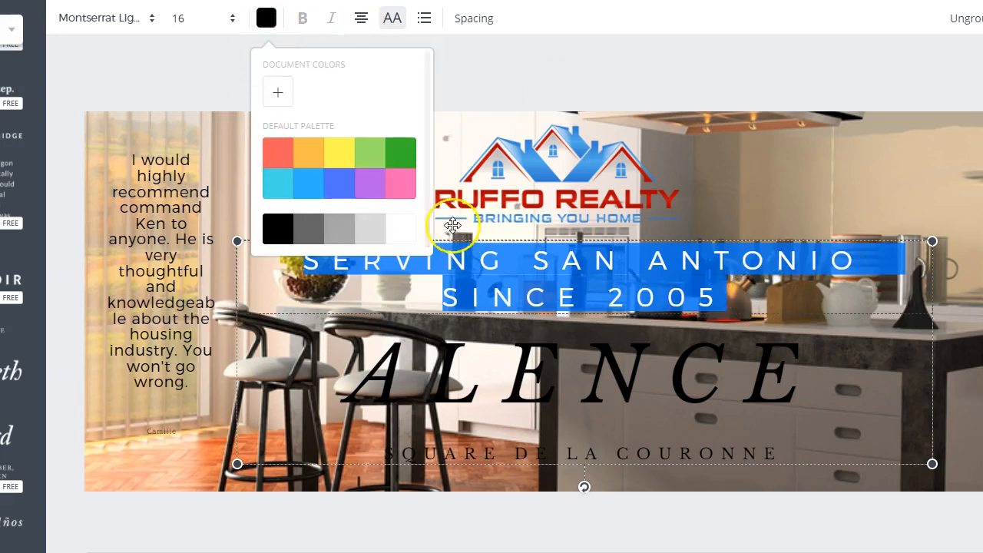
pyautogui.click(407, 238)
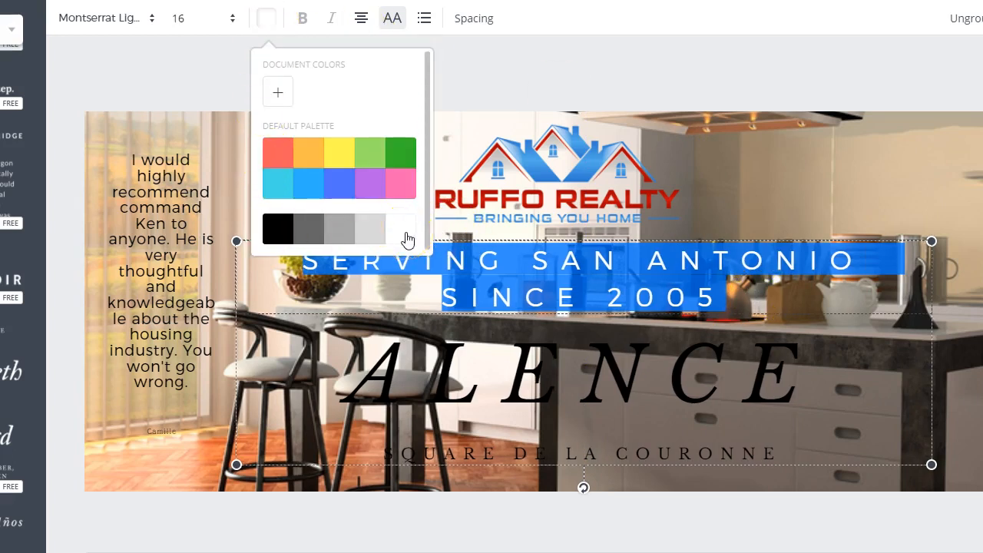
pyautogui.click(792, 173)
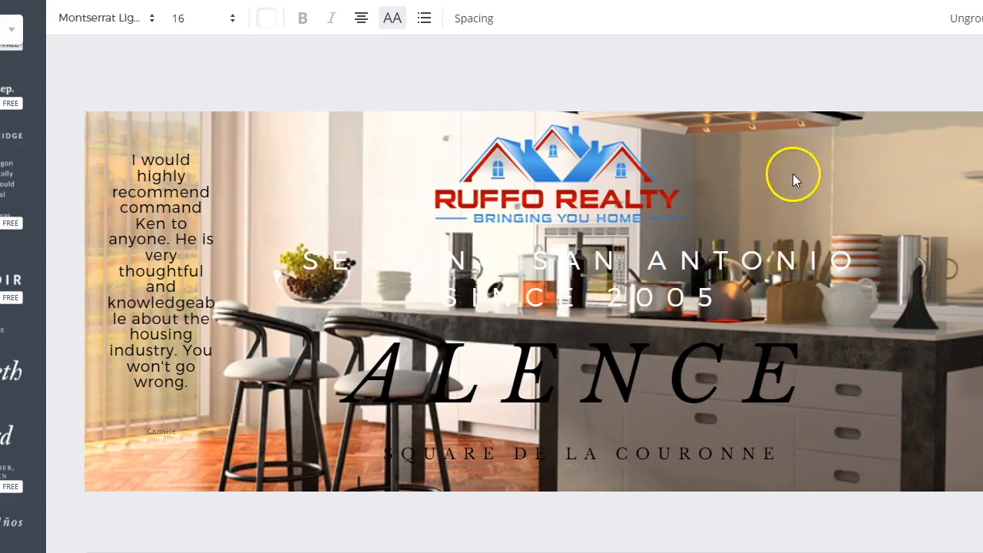
# Step: Recolor the tagline text dark gray
pyautogui.click(649, 288)
pyautogui.doubleClick(650, 288)
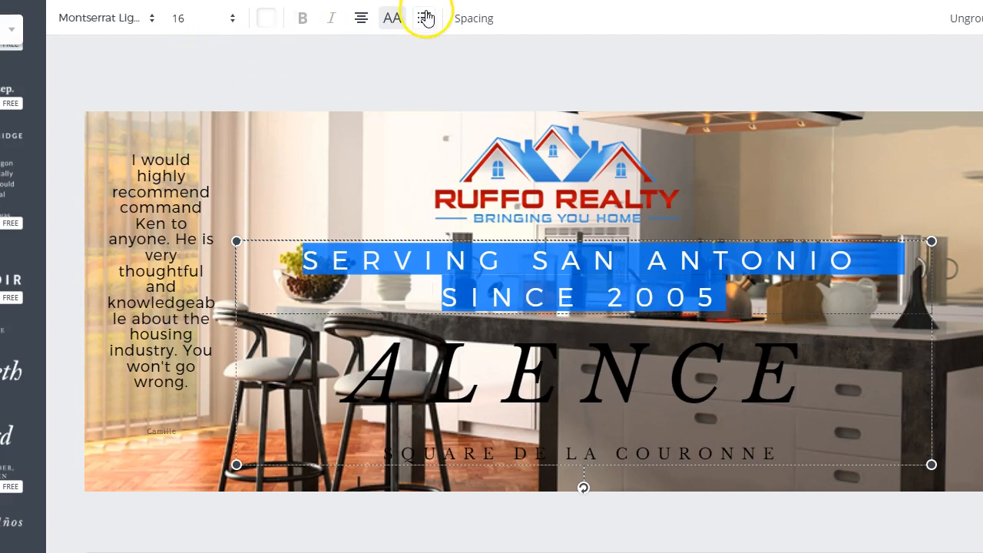
pyautogui.click(262, 25)
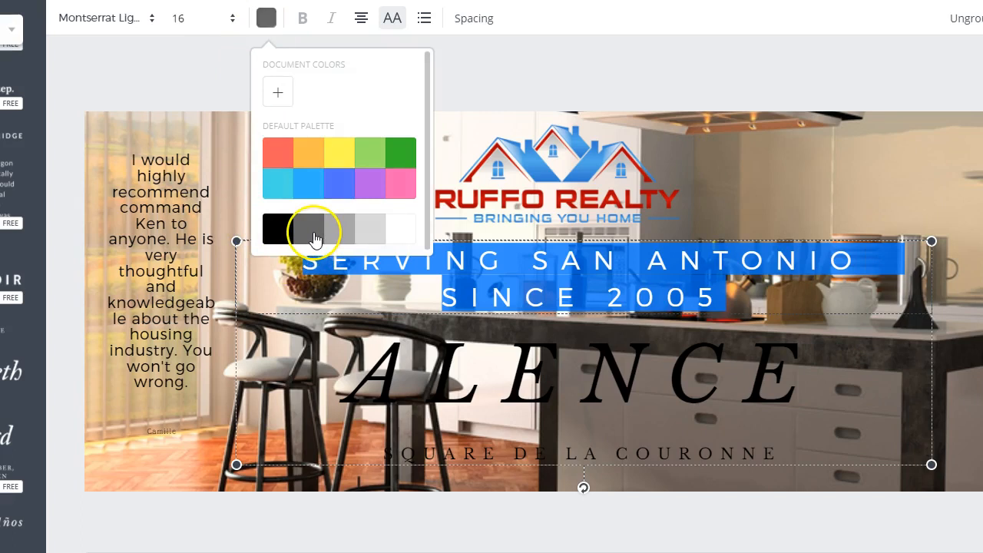
pyautogui.click(833, 167)
# Step: Change the tagline's text color to the default palette's coral red
pyautogui.click(767, 281)
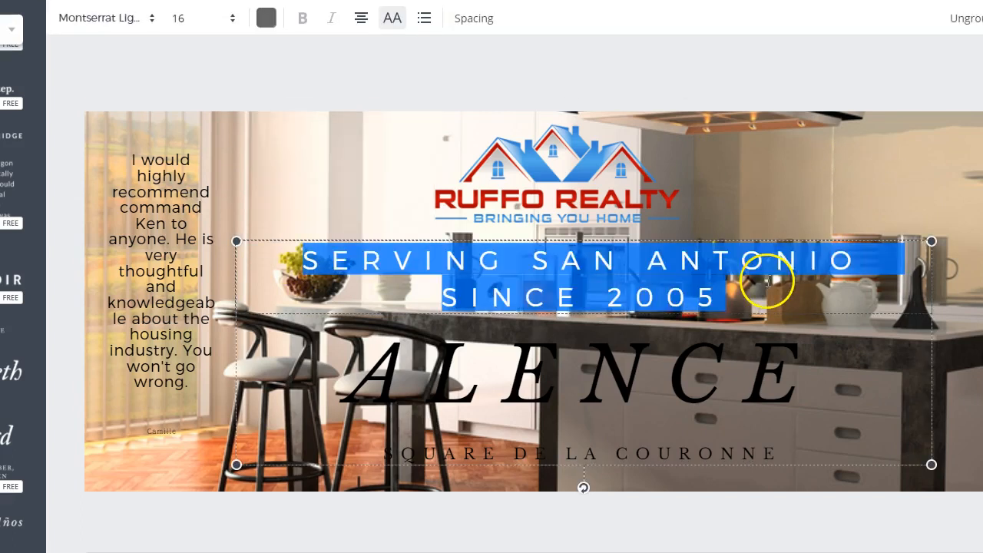
pyautogui.click(261, 17)
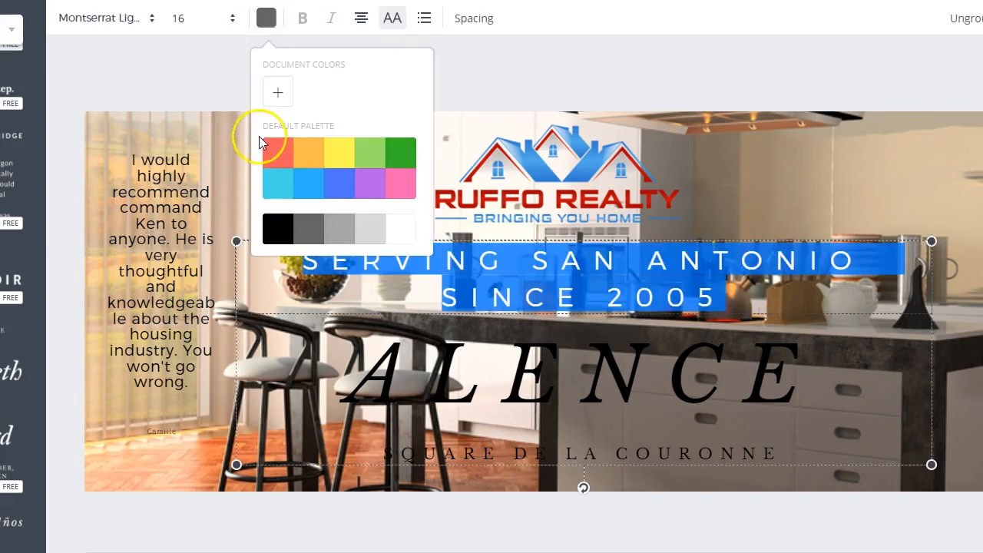
pyautogui.click(771, 176)
pyautogui.click(731, 287)
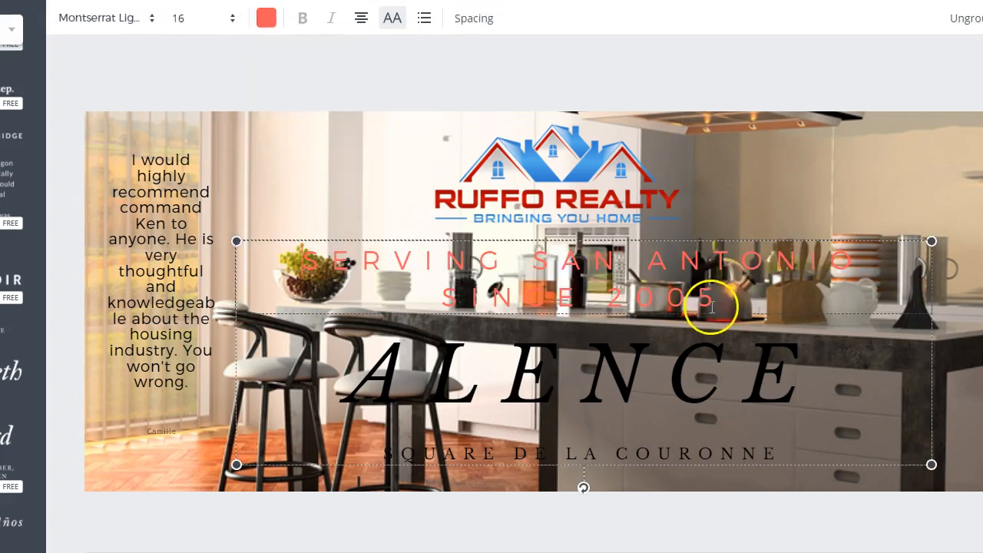
# Step: Try the Anton font on the whole "Serving San Antonio since 2005" tagline
pyautogui.moveTo(665, 296); pyautogui.dragTo(291, 253)
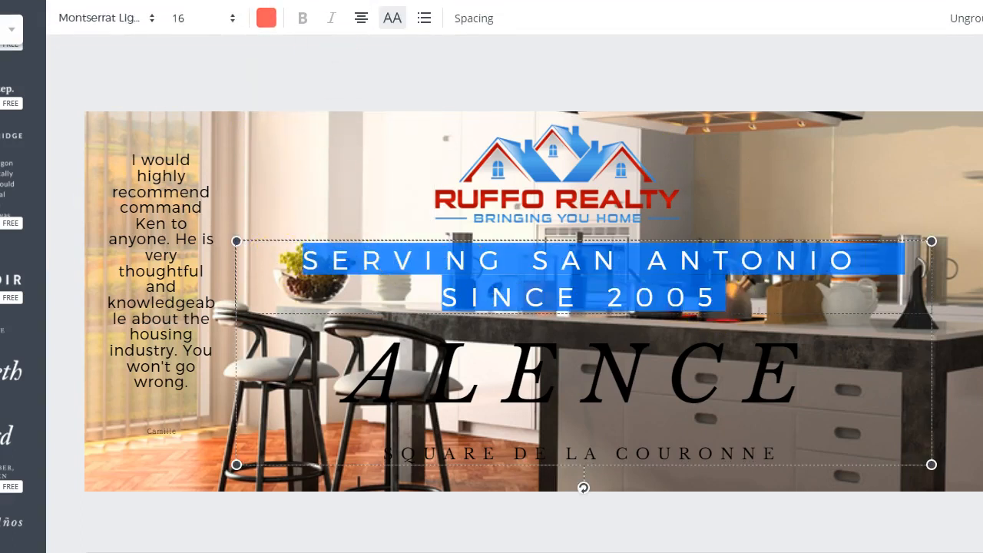
pyautogui.click(150, 18)
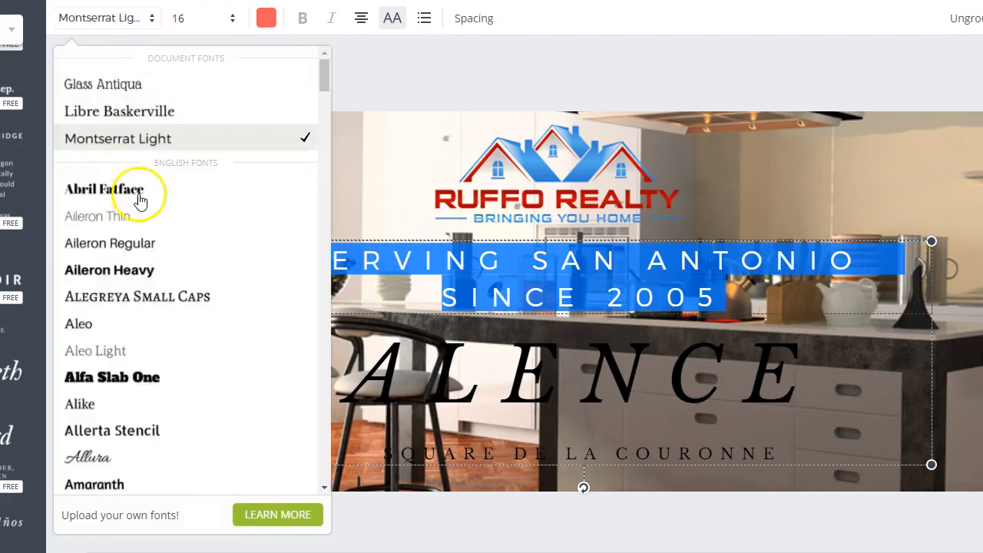
pyautogui.scroll(-1, 146, 367)
pyautogui.scroll(-3, 146, 367)
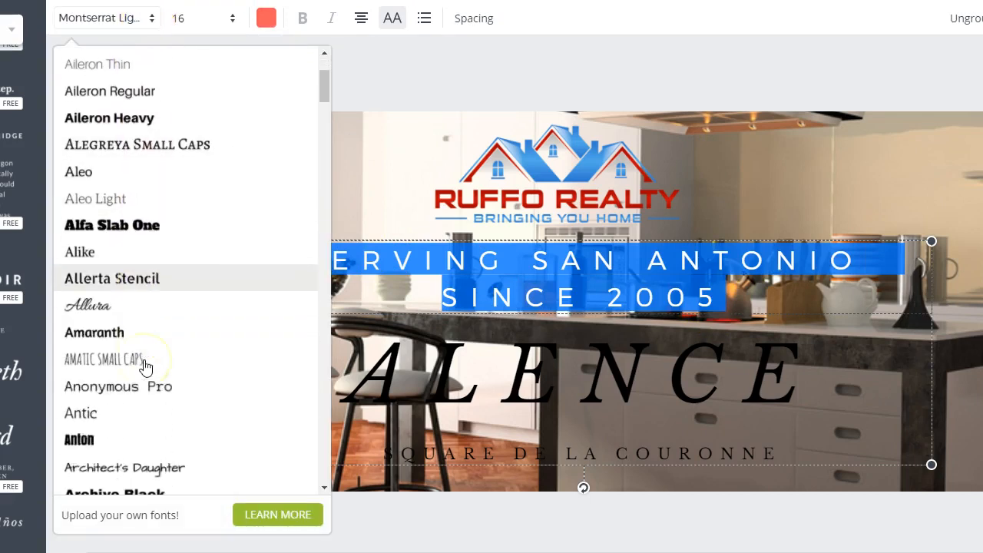
pyautogui.scroll(-1, 140, 345)
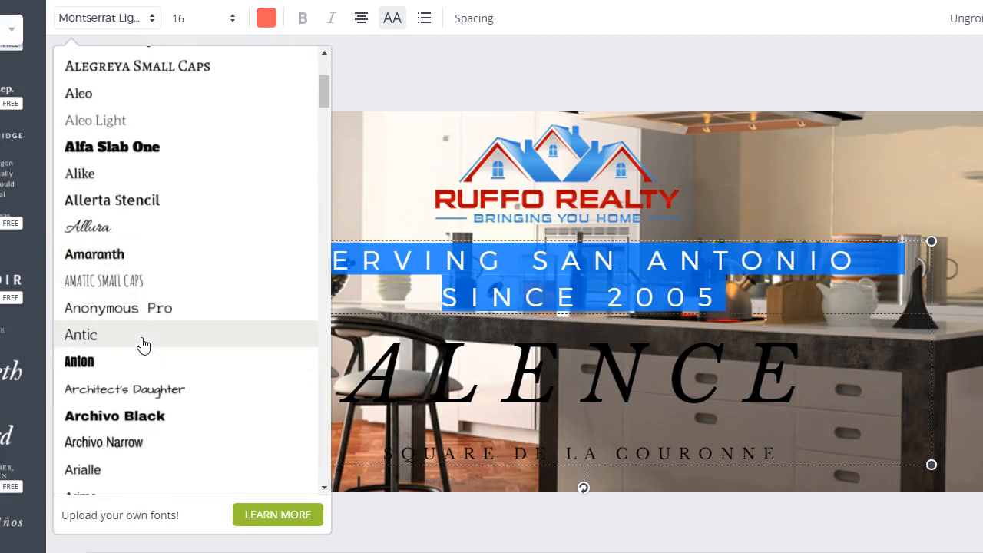
pyautogui.click(138, 359)
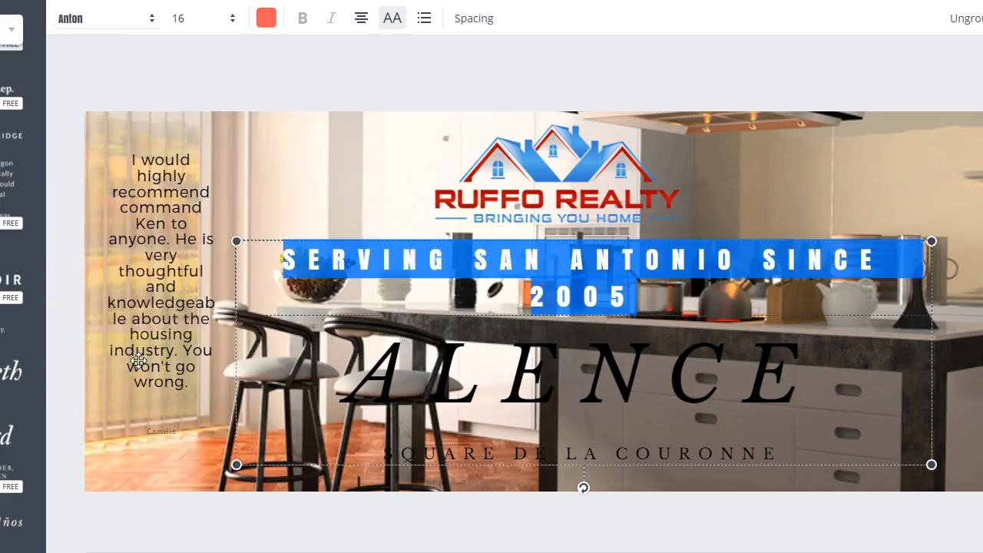
# Step: Change the tagline's font to Aileron Heavy
pyautogui.click(146, 27)
pyautogui.scroll(-1, 186, 223)
pyautogui.click(167, 146)
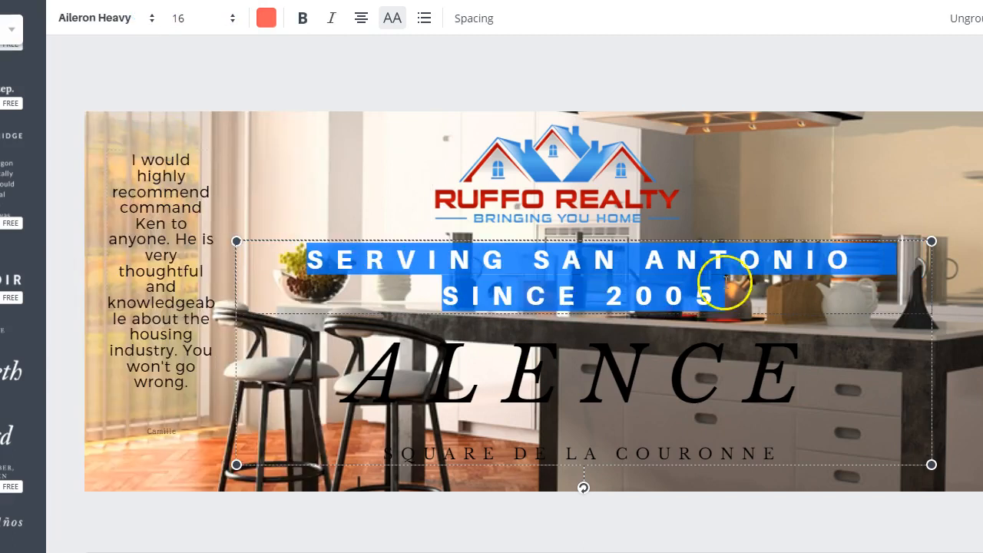
pyautogui.click(726, 280)
pyautogui.doubleClick(737, 294)
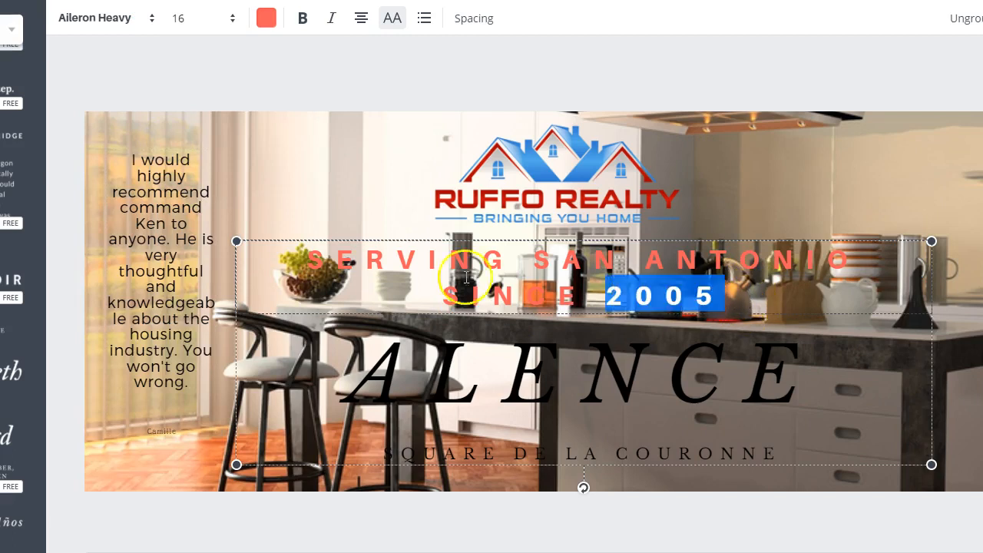
# Step: Give the whole tagline a custom dark red text color with code ad0016
pyautogui.moveTo(466, 278); pyautogui.dragTo(287, 237)
pyautogui.click(263, 24)
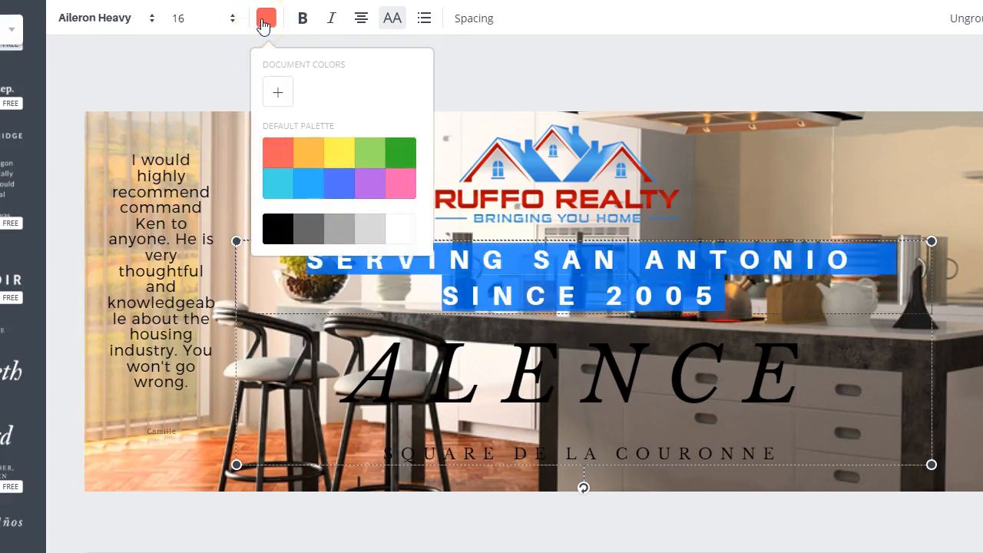
pyautogui.click(271, 95)
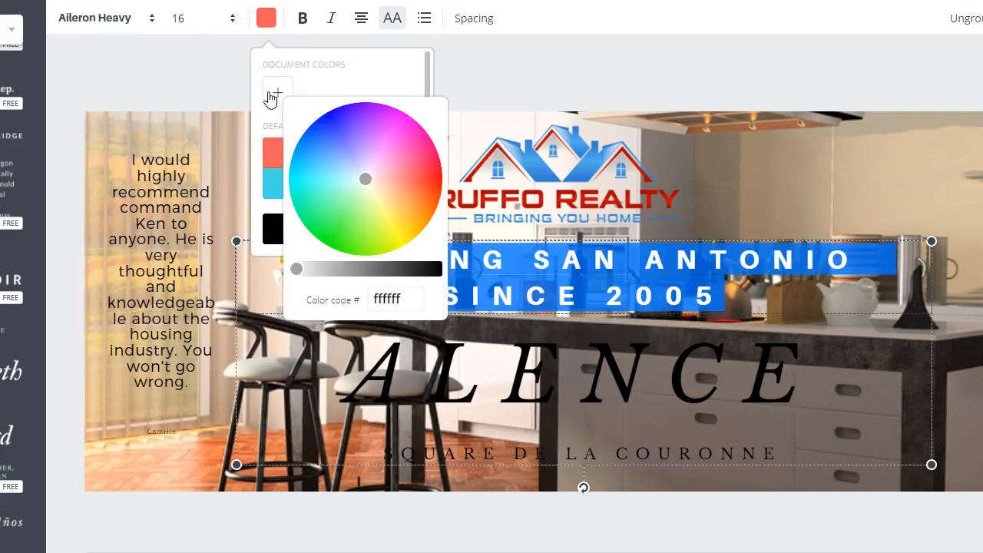
pyautogui.click(434, 168)
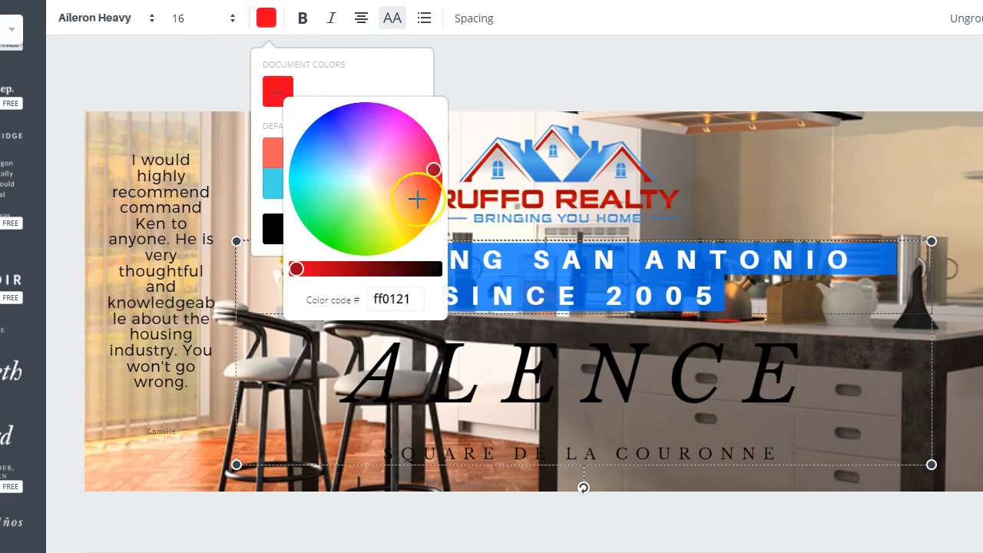
pyautogui.moveTo(299, 268); pyautogui.dragTo(345, 268)
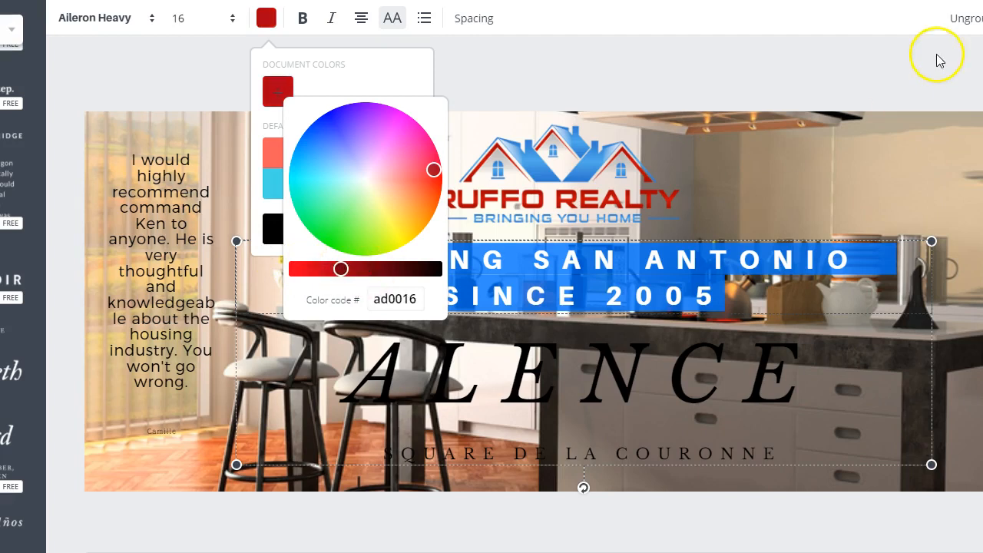
# Step: Sample the red of the logo's lettering and apply its code AC0303 as the tagline's text color
pyautogui.click(979, 1)
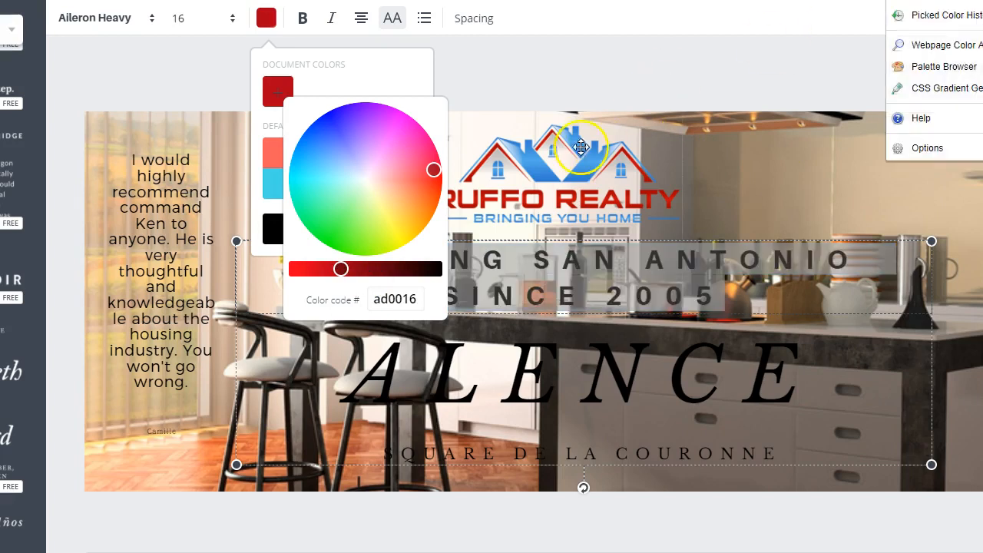
pyautogui.click(526, 193)
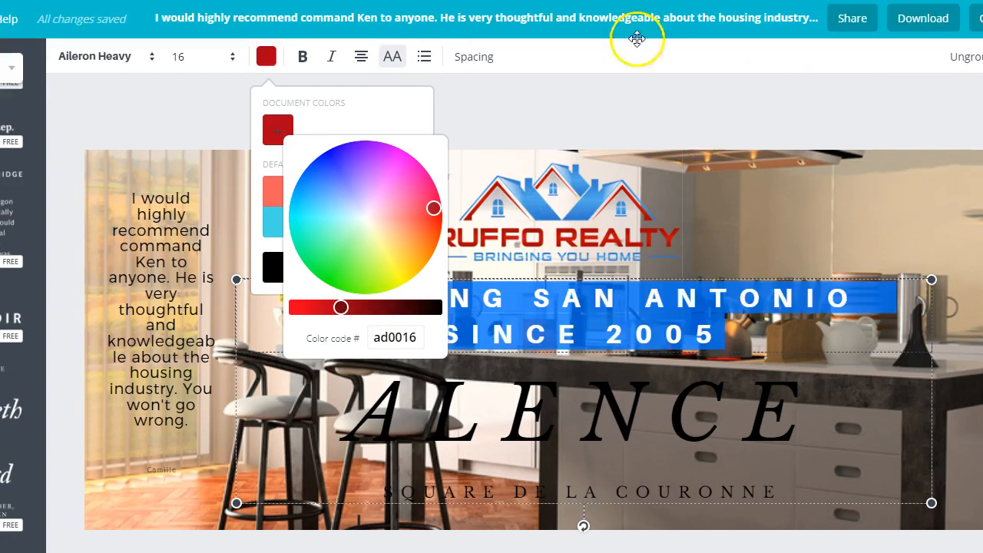
pyautogui.click(395, 338)
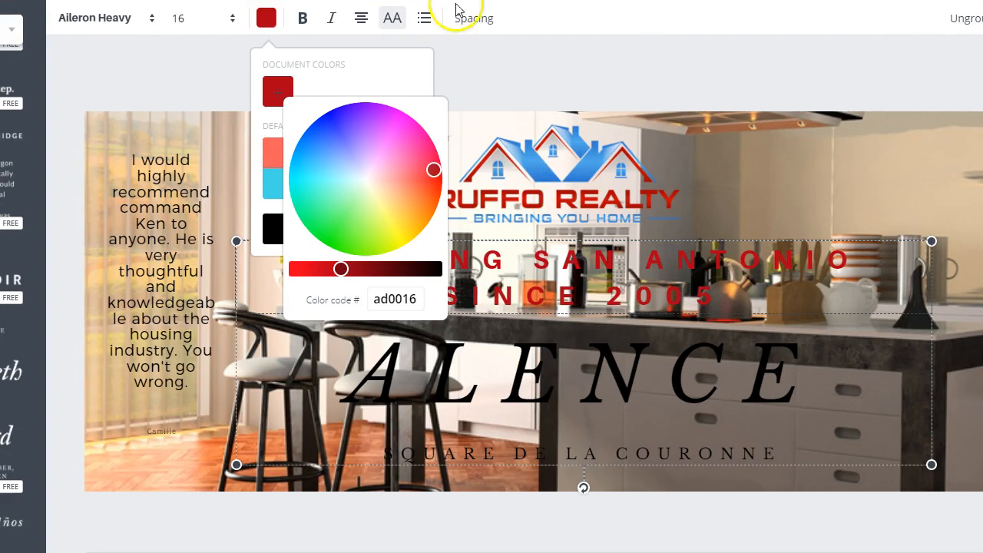
pyautogui.click(421, 298)
pyautogui.write('AC0303')
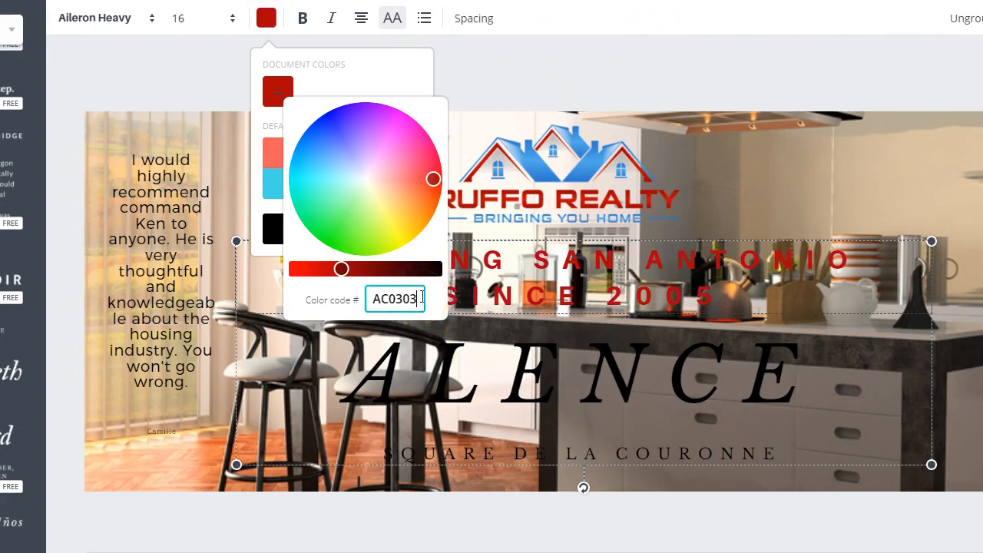
pyautogui.click(795, 306)
pyautogui.click(650, 75)
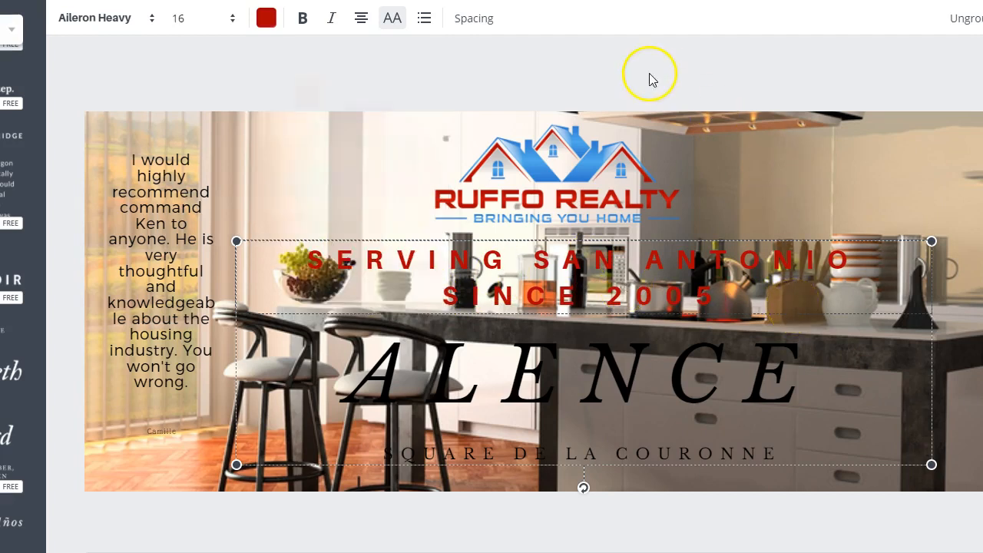
# Step: Make the tagline bold and nudge its text group slightly to the left
pyautogui.moveTo(719, 296); pyautogui.dragTo(246, 256)
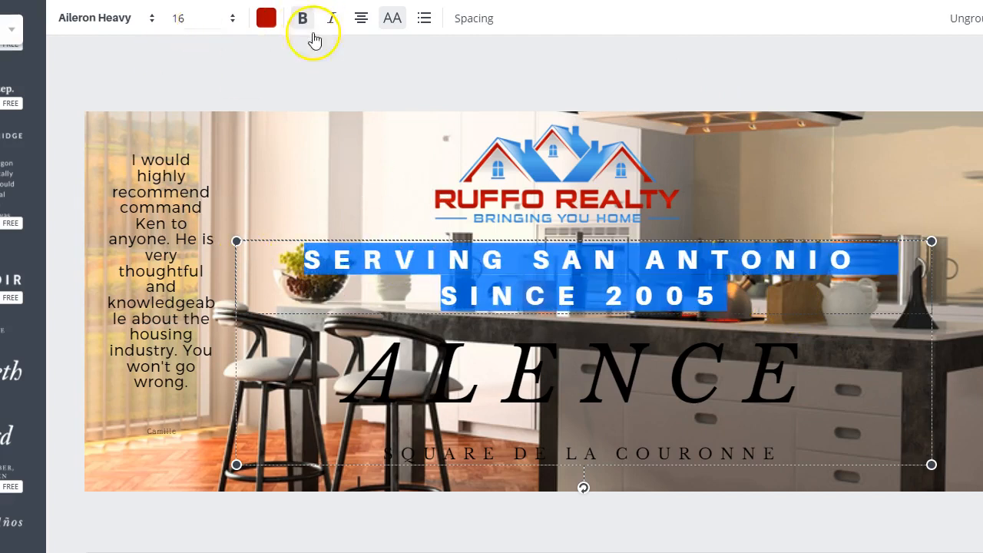
pyautogui.click(817, 194)
pyautogui.click(688, 283)
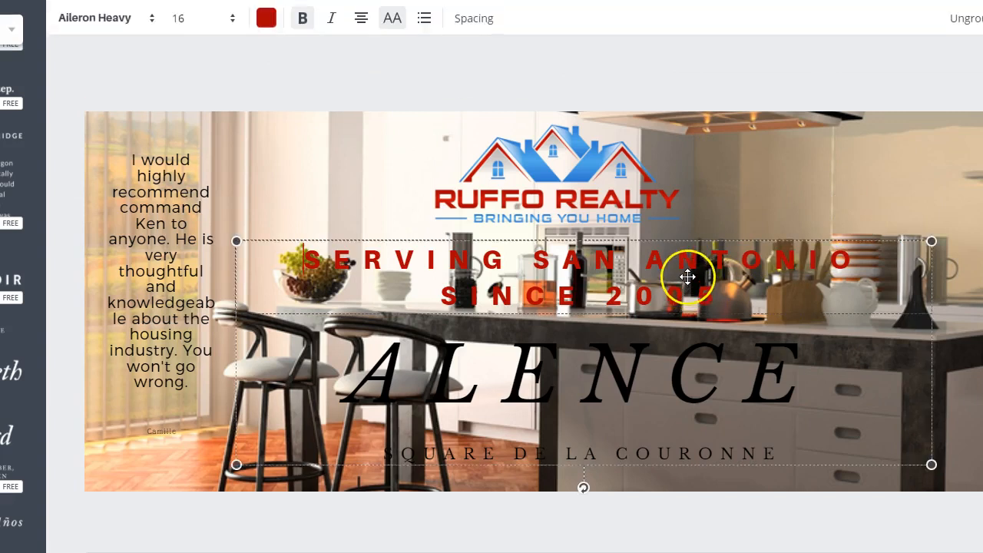
pyautogui.moveTo(688, 279); pyautogui.dragTo(679, 277)
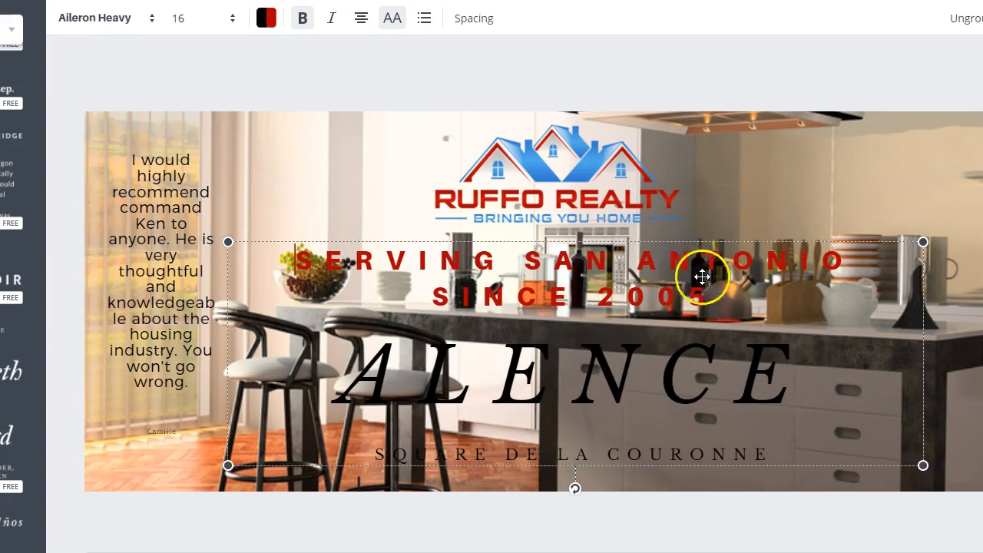
# Step: Switch the whole tagline's font to Archivo Black
pyautogui.hotkey('ctrl', 'a')
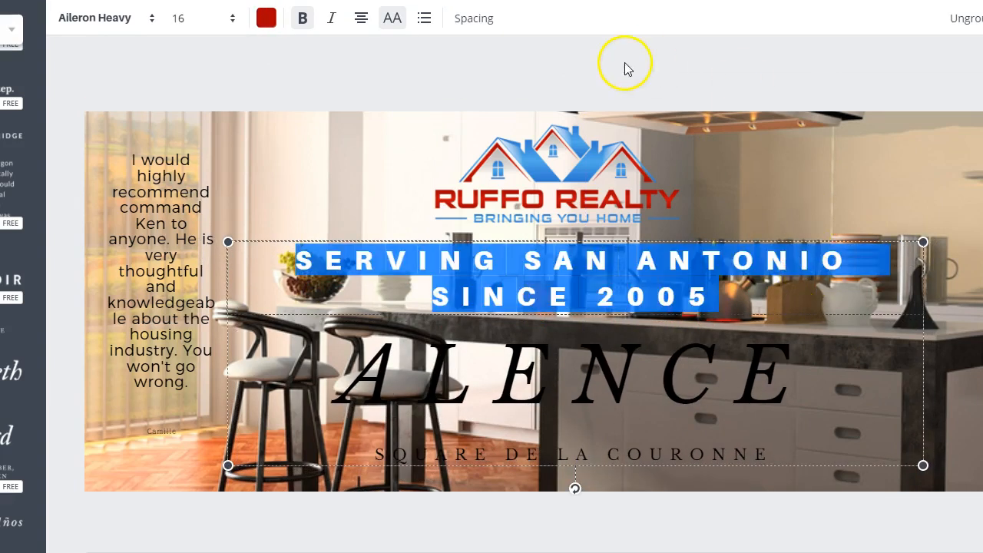
pyautogui.click(982, 18)
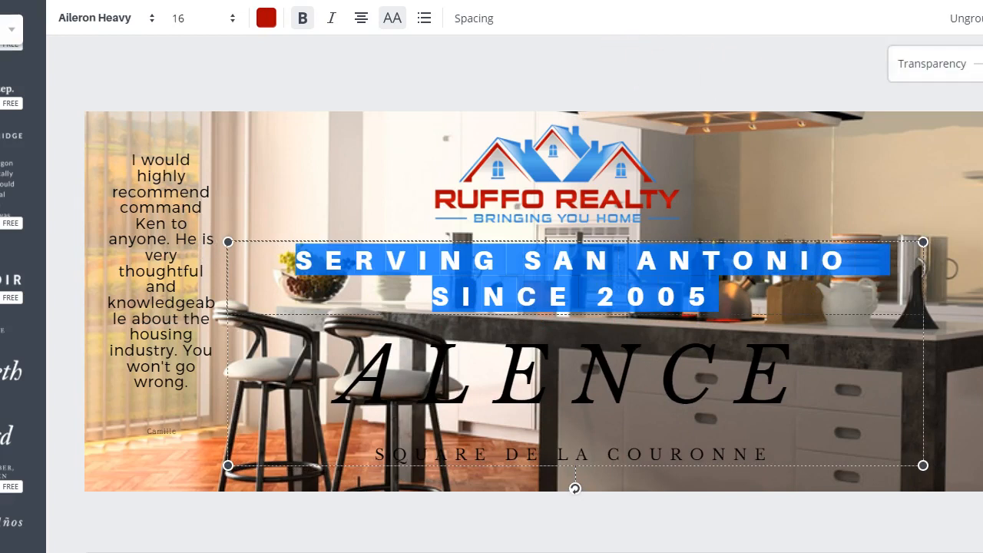
pyautogui.click(982, 18)
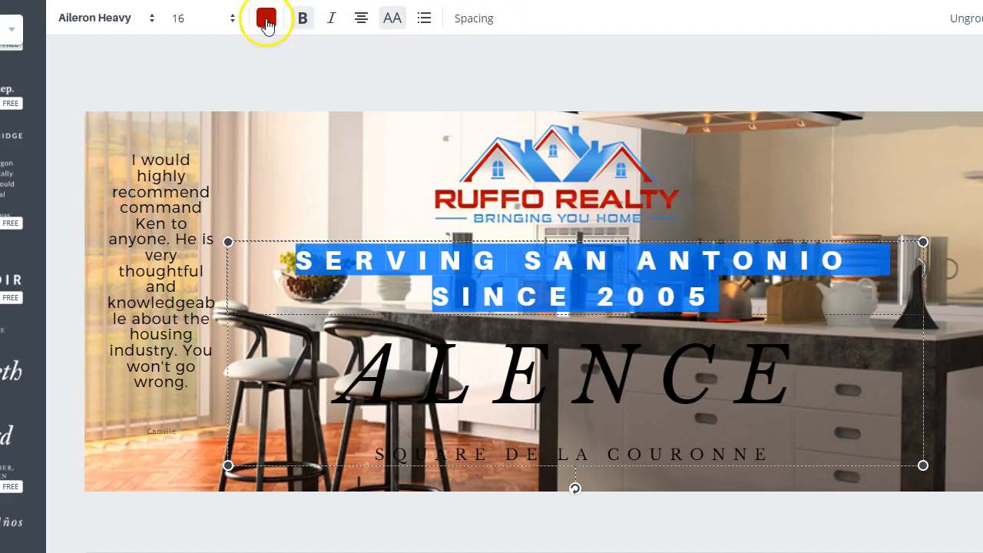
pyautogui.click(147, 23)
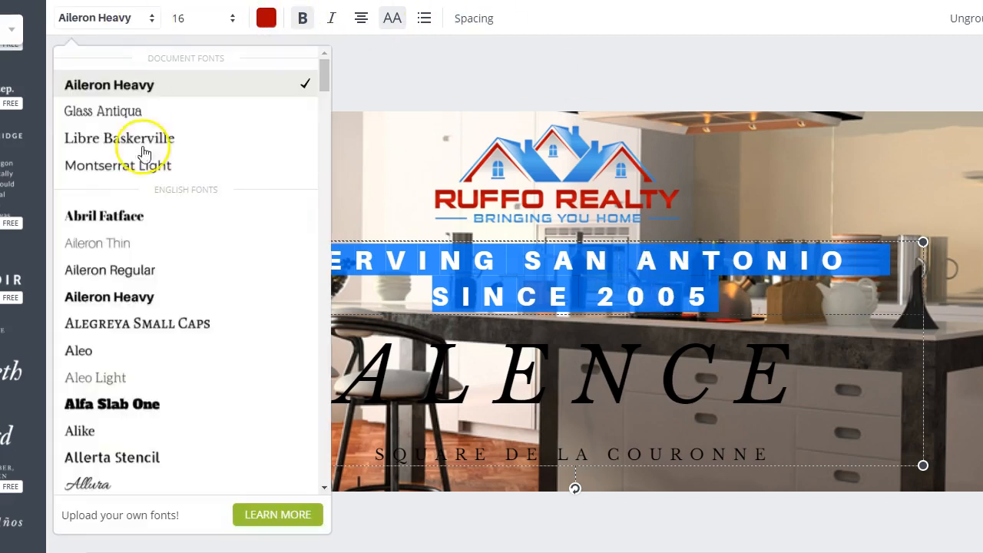
pyautogui.scroll(-5, 159, 327)
pyautogui.scroll(-2, 158, 325)
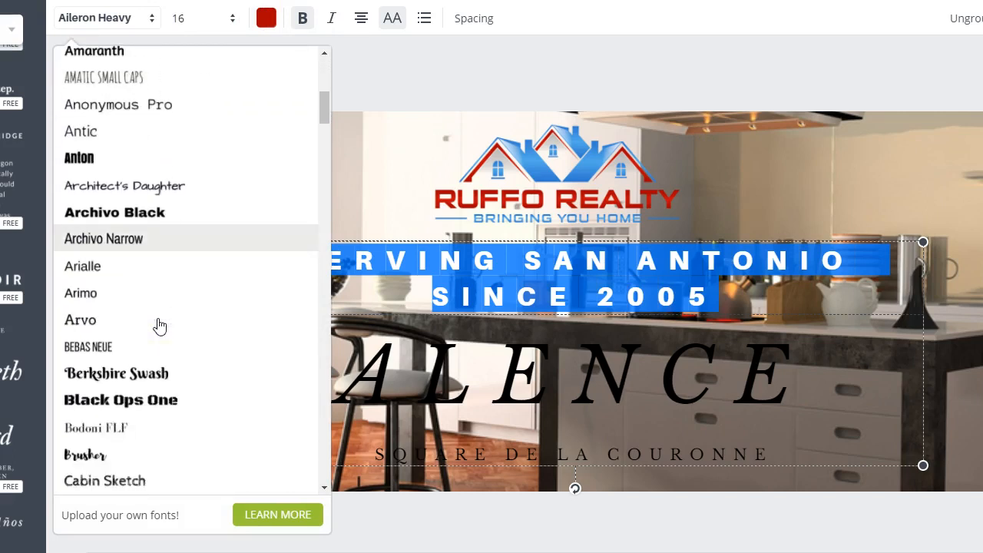
pyautogui.click(161, 212)
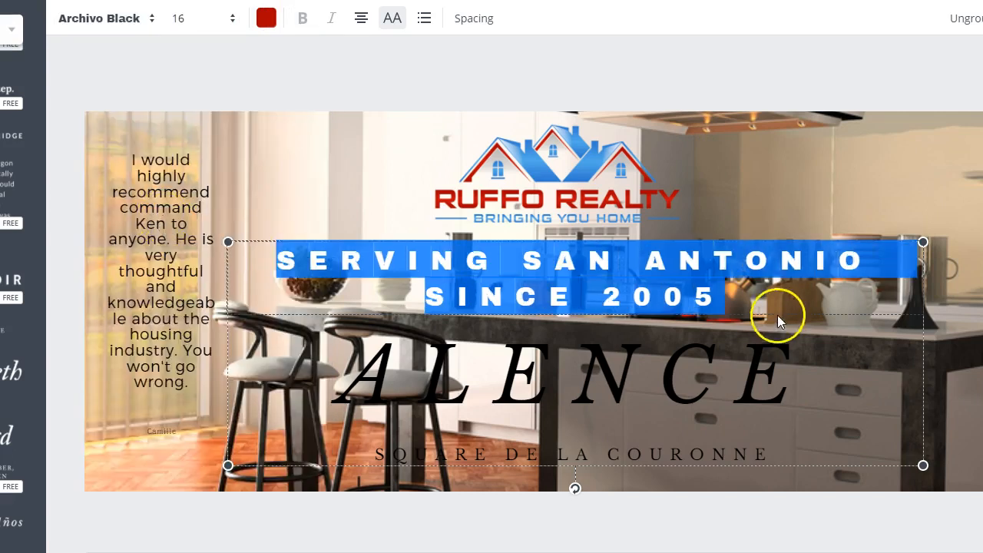
pyautogui.click(757, 290)
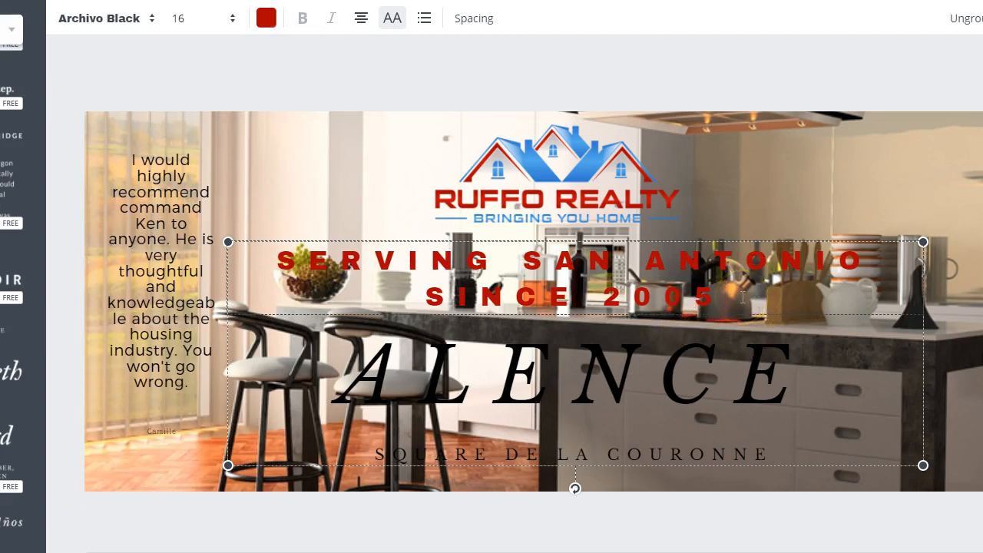
# Step: Delete the "Square de la Couronne" line and move the remaining text group down to the cover's lower edge
pyautogui.click(674, 386)
pyautogui.click(652, 454)
pyautogui.click(652, 452)
pyautogui.press('BackSpace')
pyautogui.moveTo(847, 237); pyautogui.dragTo(848, 305)
# Step: Set the whole tagline's font to Carter One
pyautogui.doubleClick(783, 338)
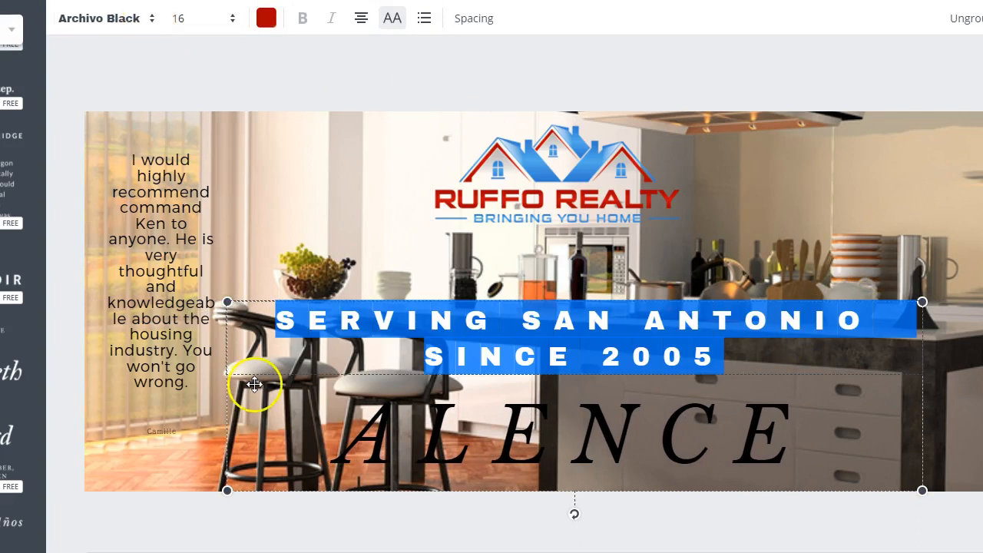
pyautogui.click(150, 25)
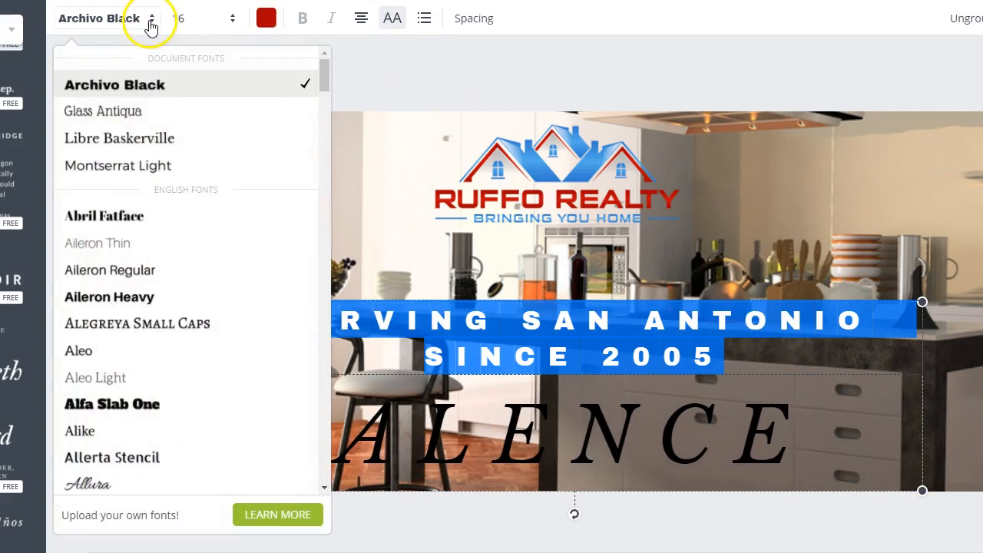
pyautogui.scroll(-10, 164, 288)
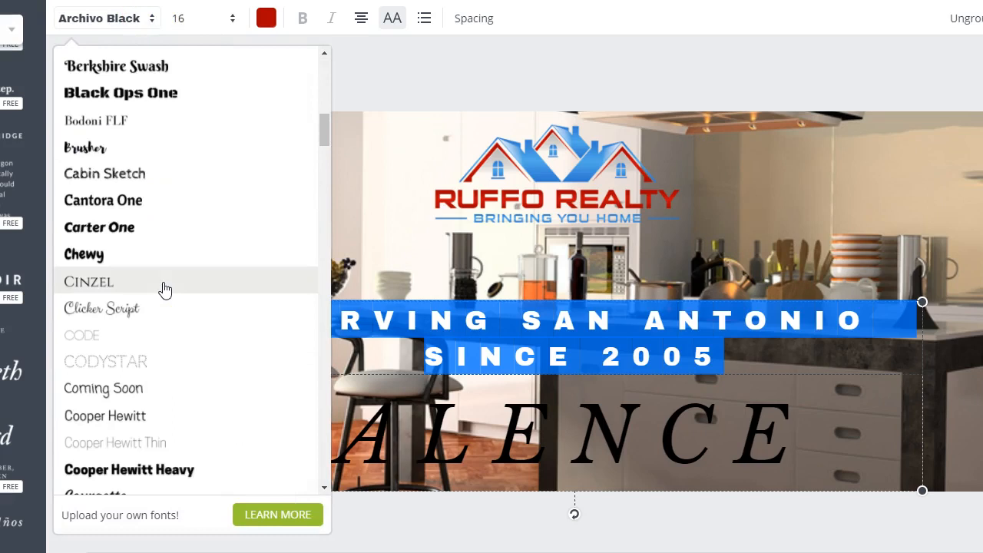
pyautogui.scroll(-2, 176, 196)
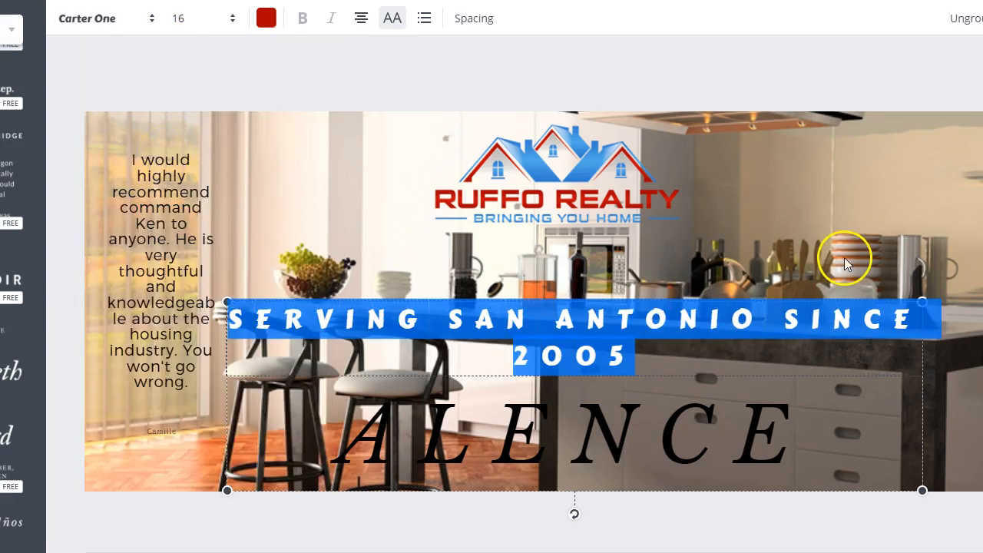
# Step: Change the whole "Serving San Antonio since 2005" tagline's font to League Spartan
pyautogui.click(149, 23)
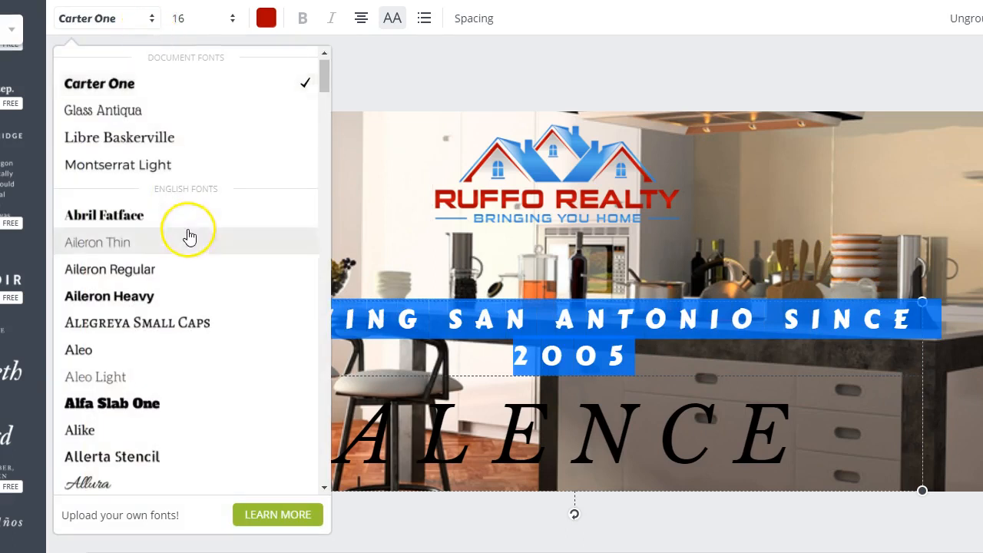
pyautogui.scroll(-5, 189, 235)
pyautogui.scroll(-4, 190, 235)
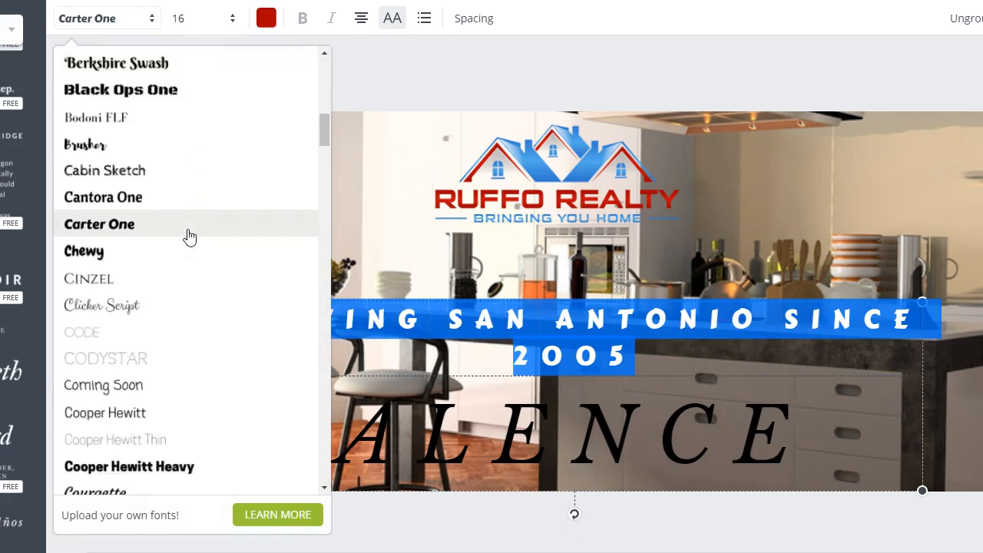
pyautogui.scroll(-5, 190, 235)
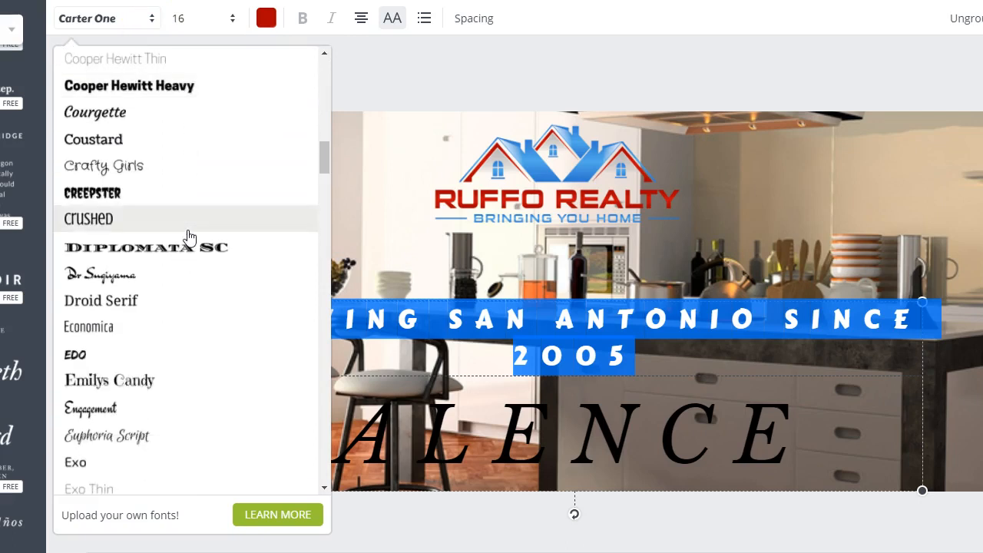
pyautogui.scroll(-2, 190, 236)
pyautogui.scroll(-2, 198, 202)
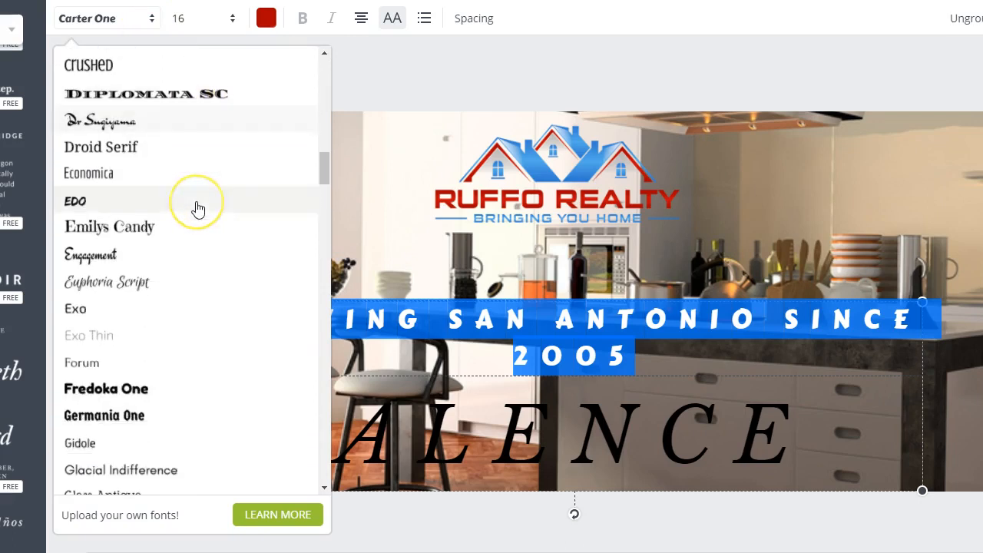
pyautogui.scroll(-4, 197, 208)
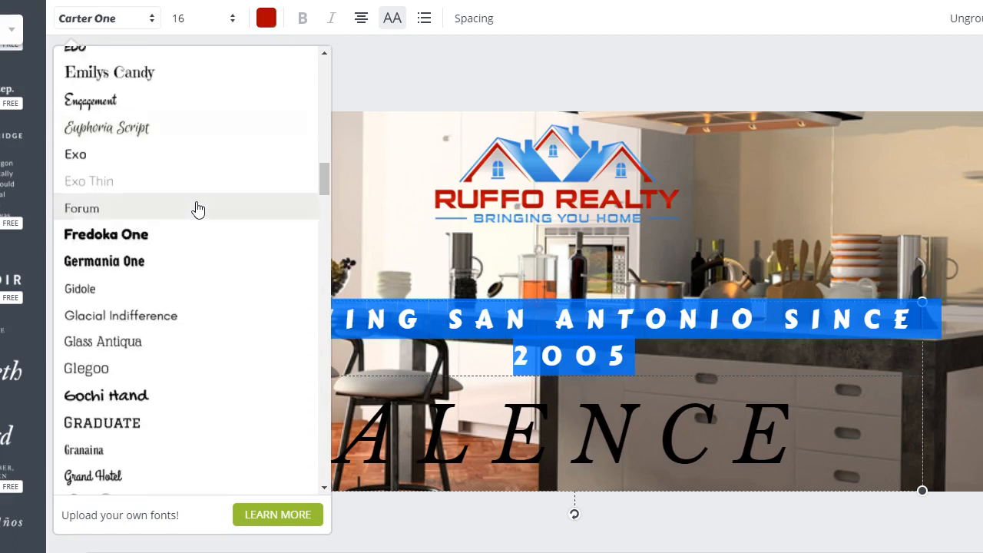
pyautogui.scroll(-6, 197, 208)
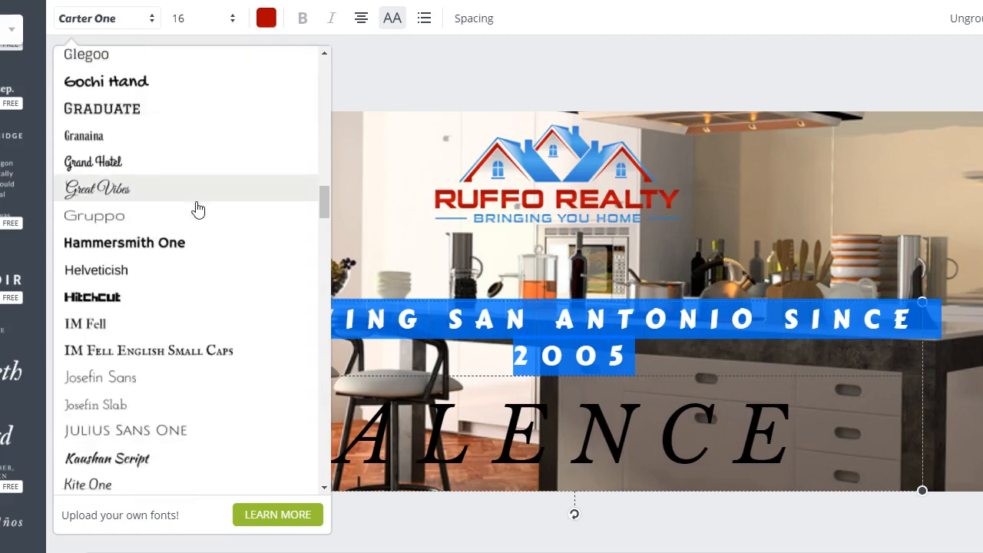
pyautogui.scroll(-2, 197, 209)
pyautogui.scroll(-6, 197, 208)
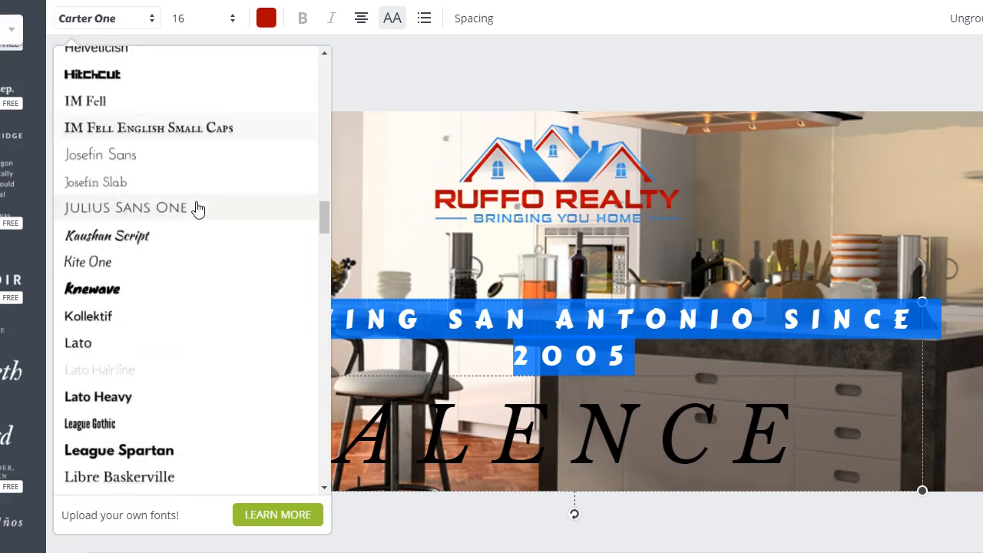
pyautogui.scroll(-2, 197, 209)
pyautogui.click(182, 292)
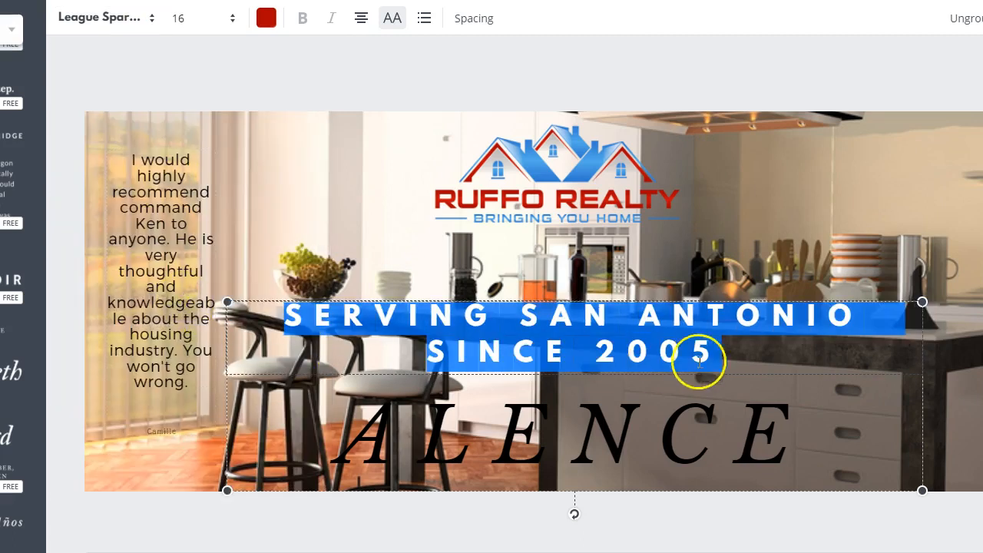
pyautogui.click(821, 365)
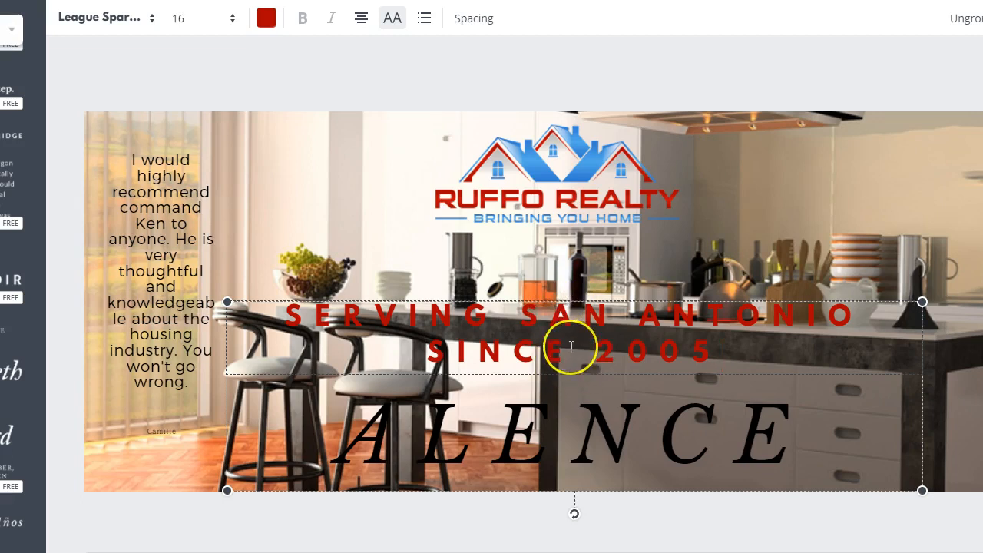
pyautogui.click(370, 196)
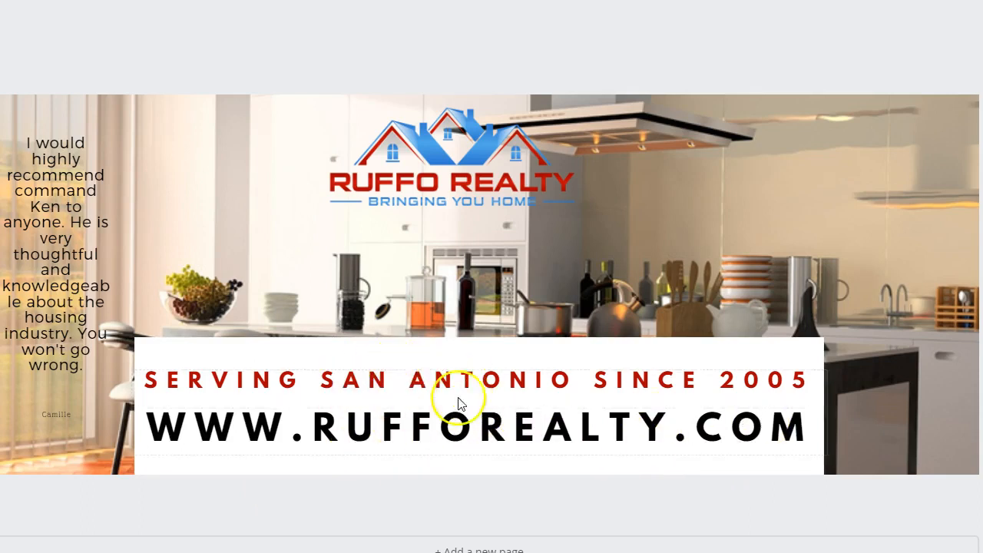
# Step: Shrink and shift the white rectangle so it fits closely around the tagline and the website address
pyautogui.click(159, 340)
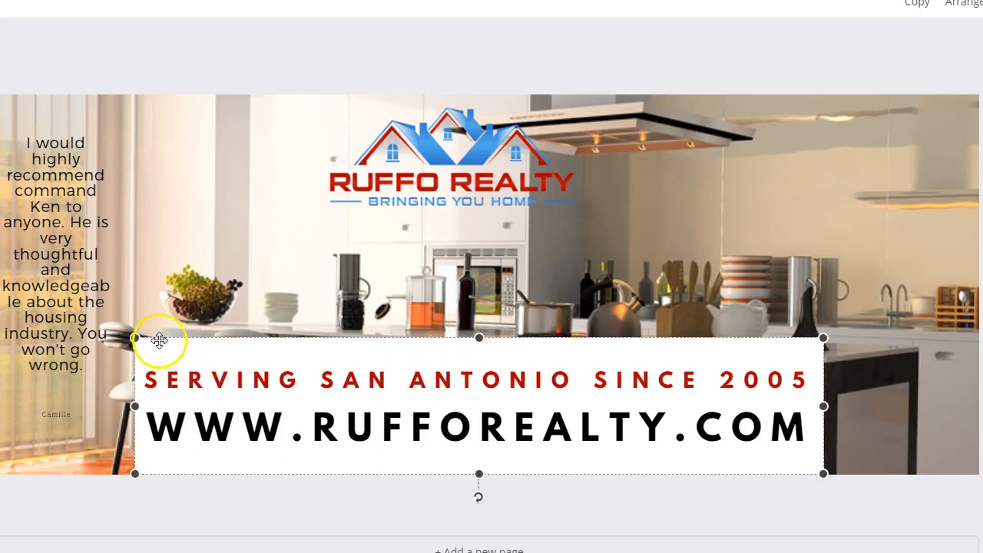
pyautogui.moveTo(133, 336); pyautogui.dragTo(143, 358)
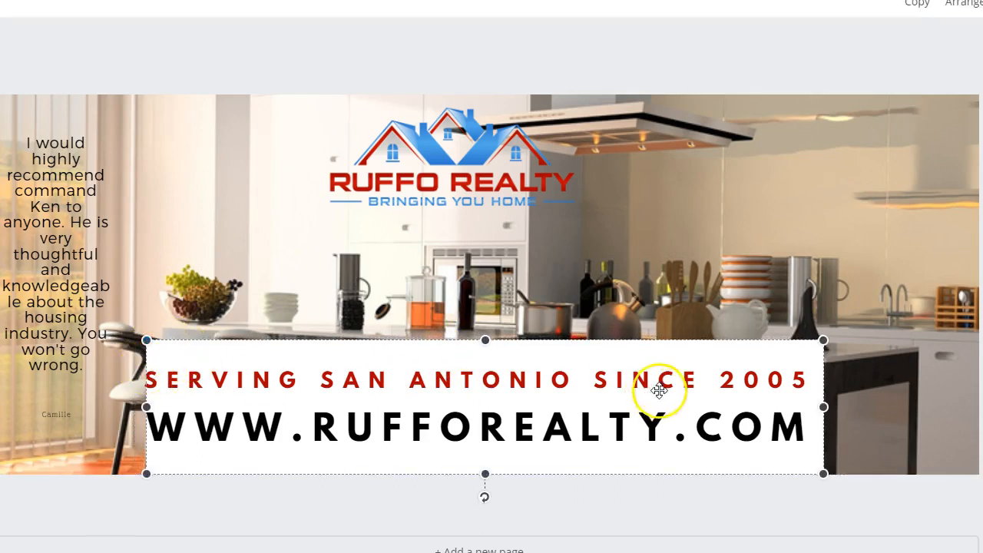
pyautogui.moveTo(678, 367)
pyautogui.mouseDown()
pyautogui.moveTo(646, 368)
pyautogui.moveTo(671, 371)
pyautogui.mouseUp()
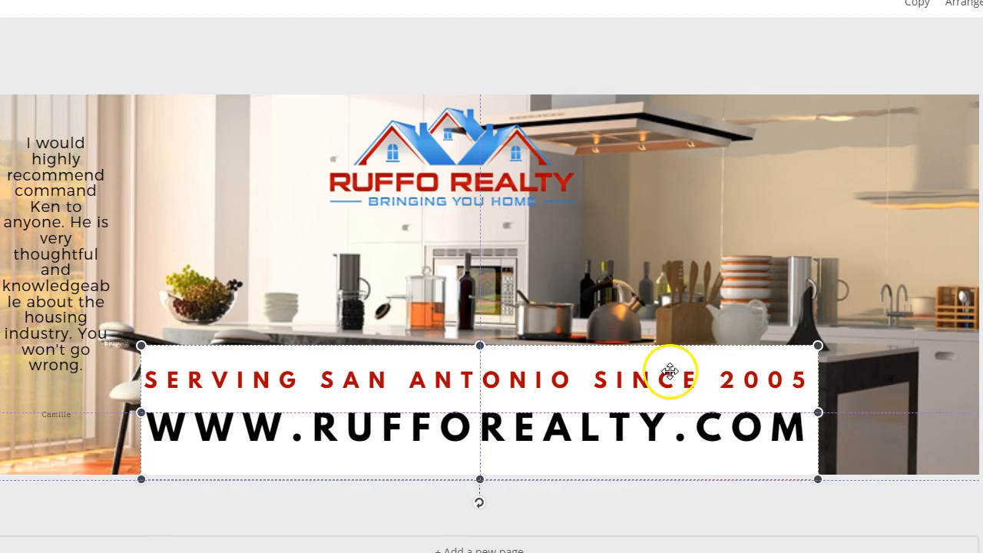
pyautogui.moveTo(478, 345); pyautogui.dragTo(476, 362)
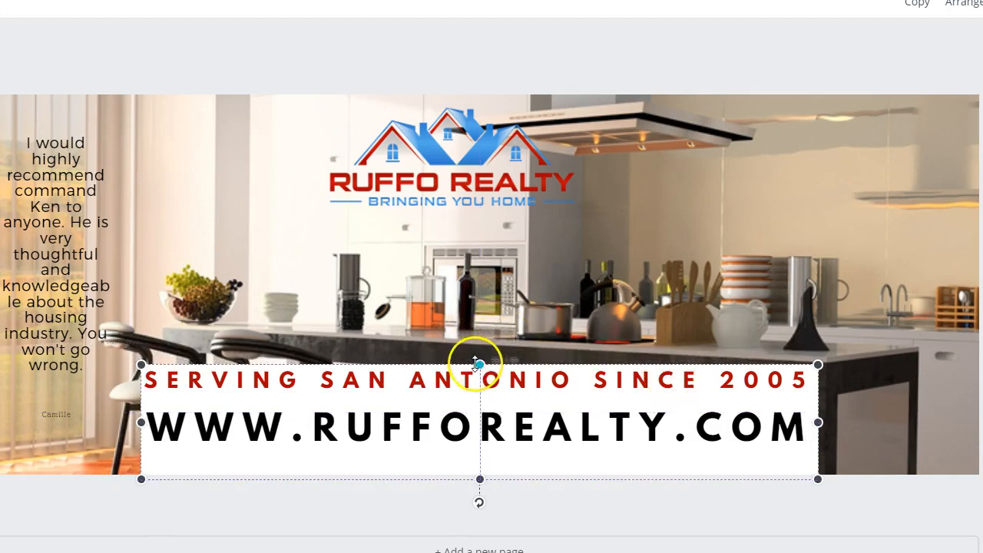
pyautogui.moveTo(481, 479); pyautogui.dragTo(481, 455)
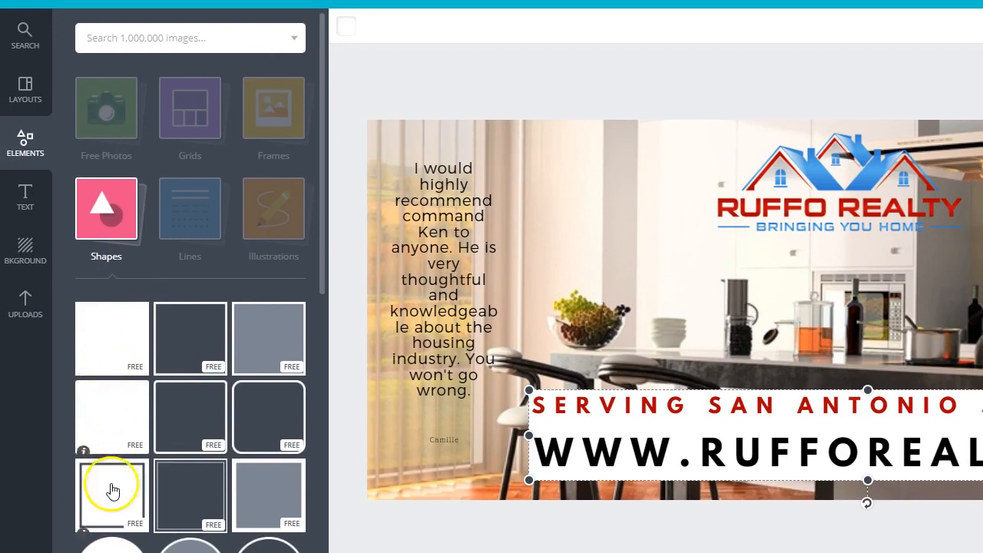
# Step: Browse the available shapes and check the layer order options for the white rectangle
pyautogui.scroll(-1, 125, 417)
pyautogui.scroll(-15, 125, 417)
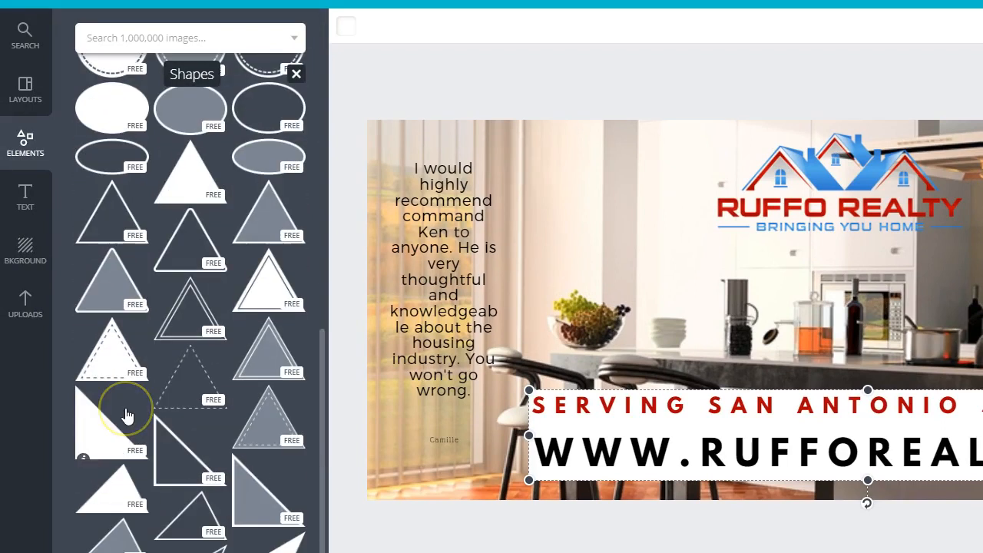
pyautogui.scroll(-15, 182, 387)
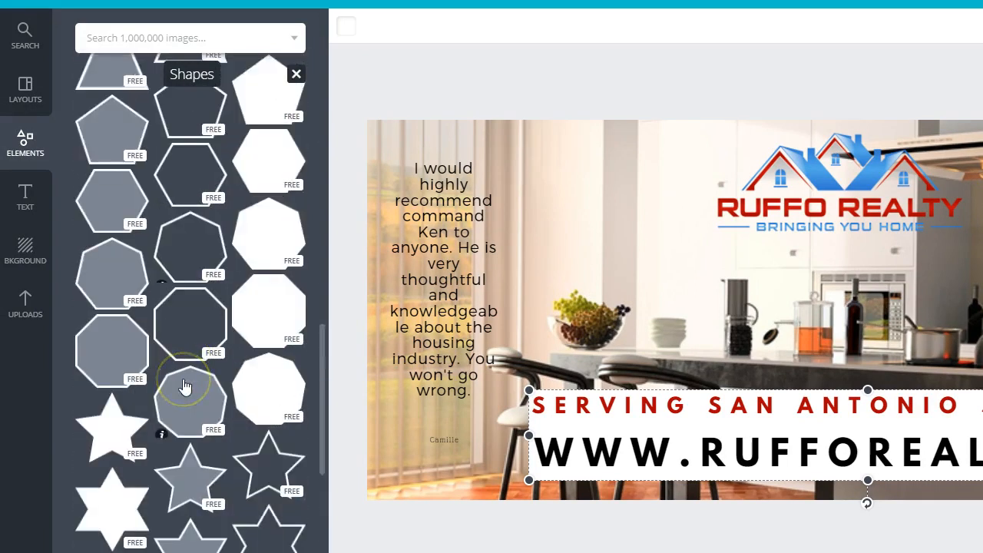
pyautogui.scroll(-12, 184, 384)
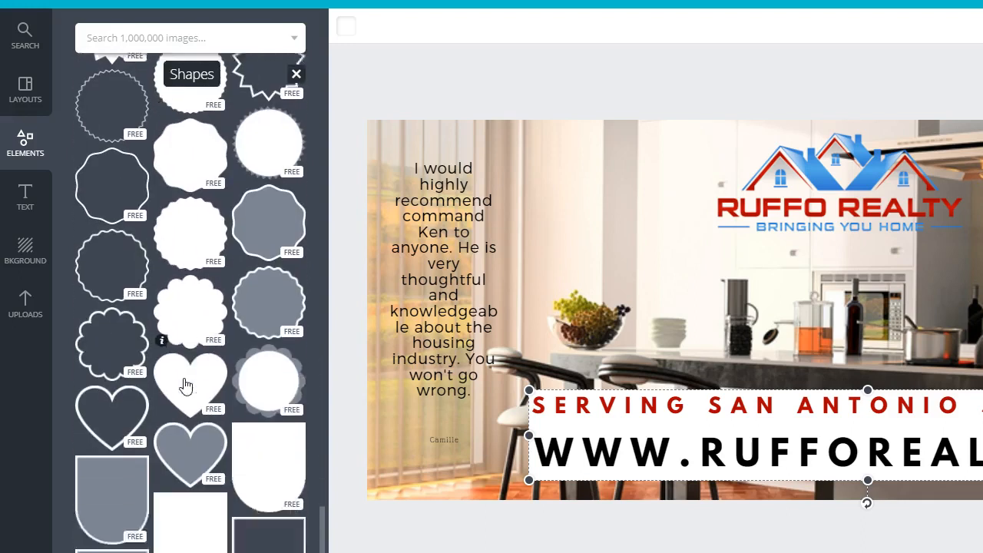
pyautogui.scroll(20, 183, 378)
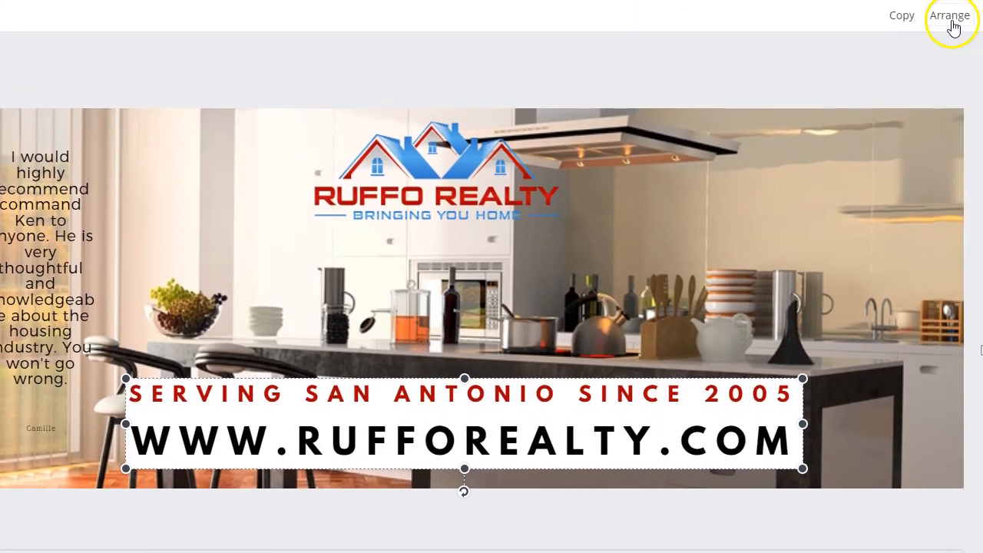
pyautogui.click(952, 23)
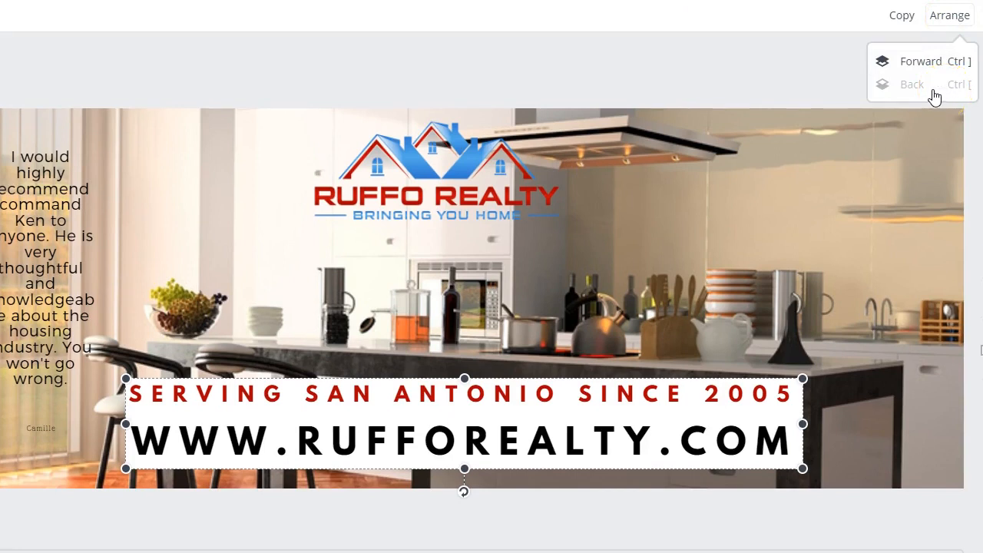
pyautogui.click(550, 31)
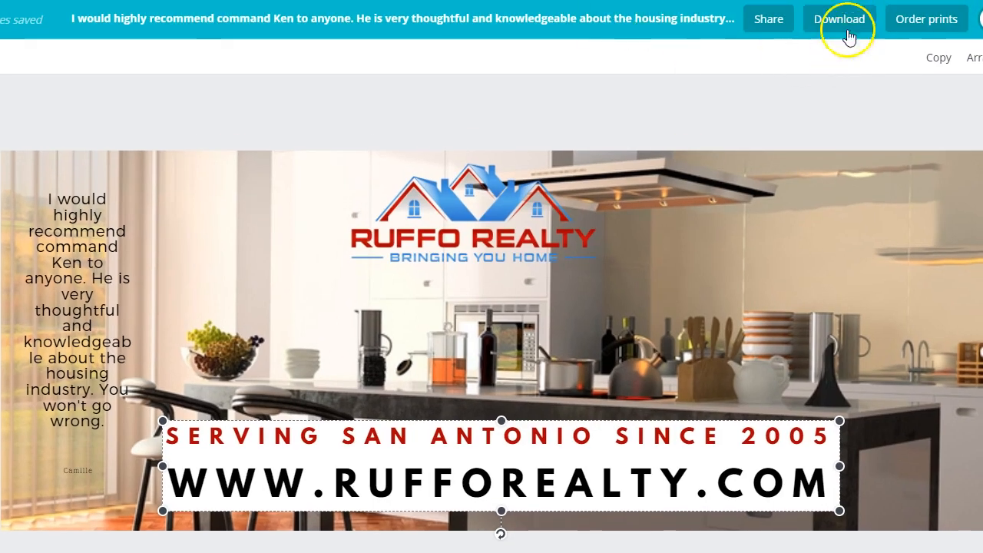
# Step: Download the finished cover design as a PNG file
pyautogui.click(839, 21)
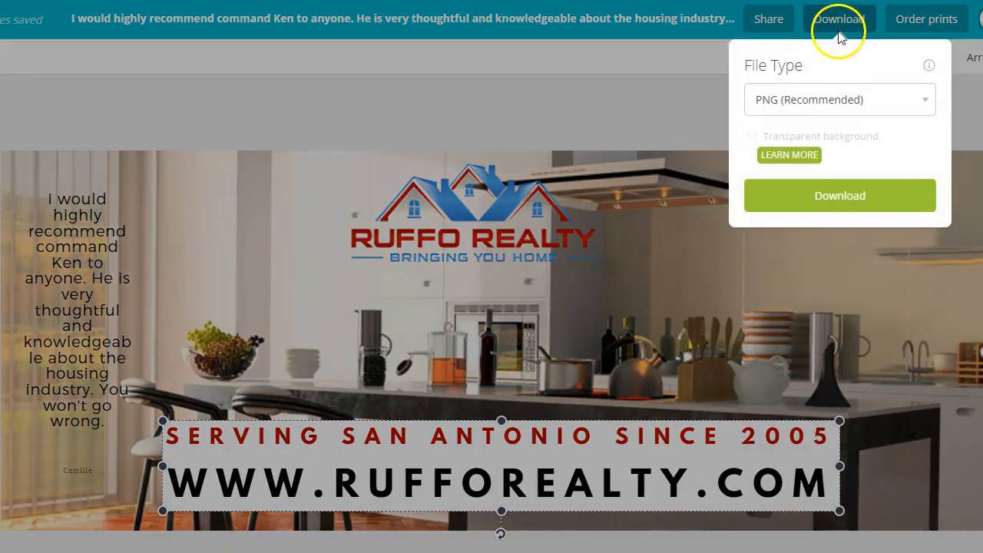
pyautogui.click(821, 104)
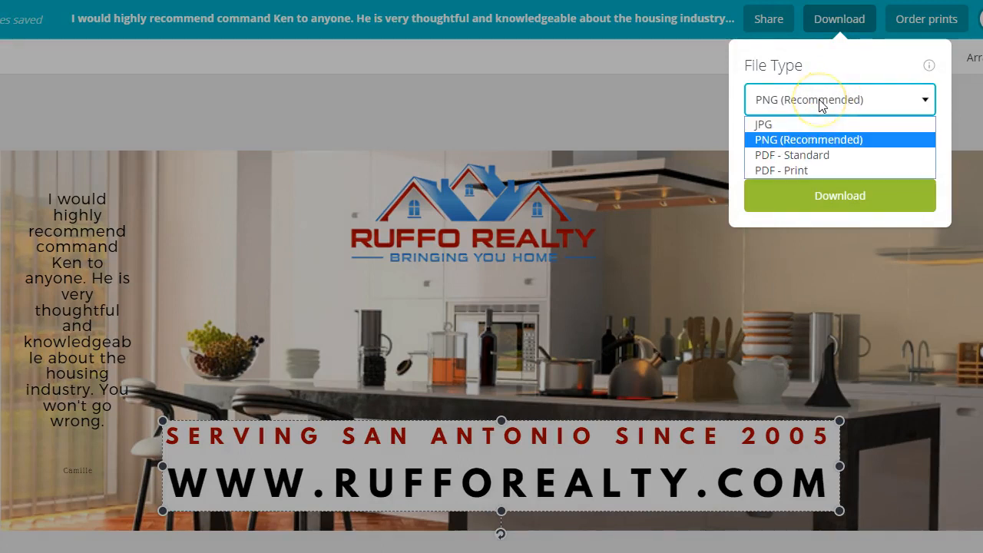
pyautogui.click(821, 105)
pyautogui.click(830, 198)
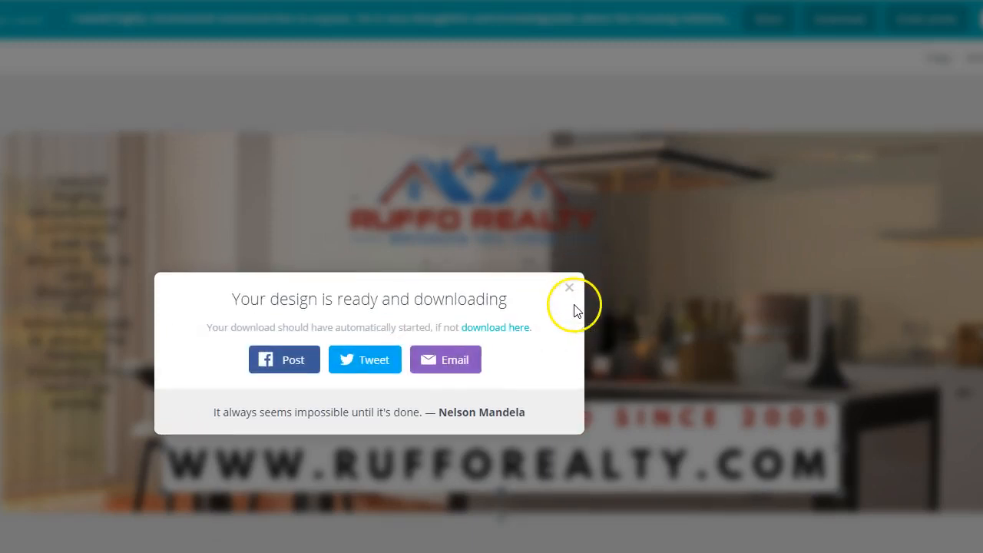
# Step: Switch to the Ruffo Realty page on Facebook and start uploading a photo as its new cover
pyautogui.click(43, 0)
pyautogui.click(100, 89)
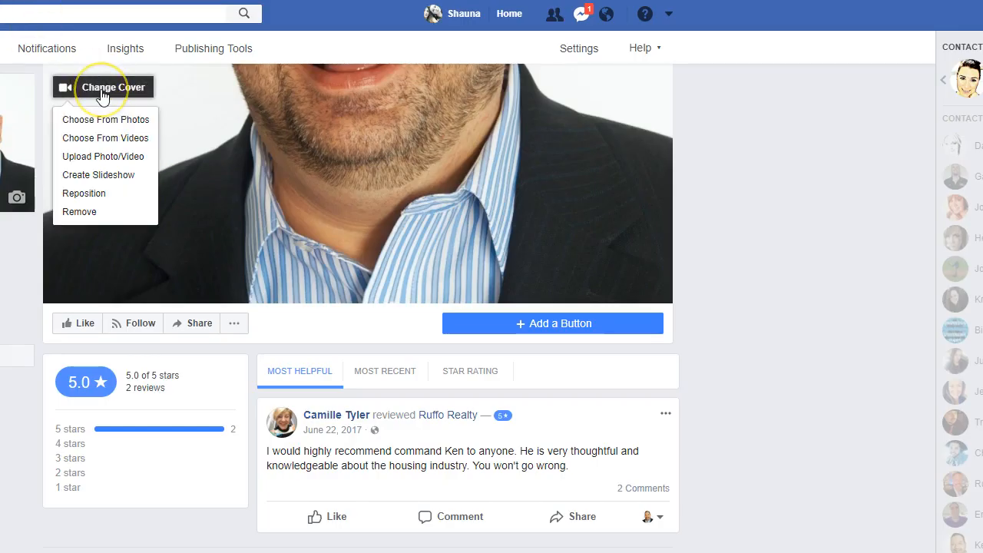
pyautogui.click(108, 121)
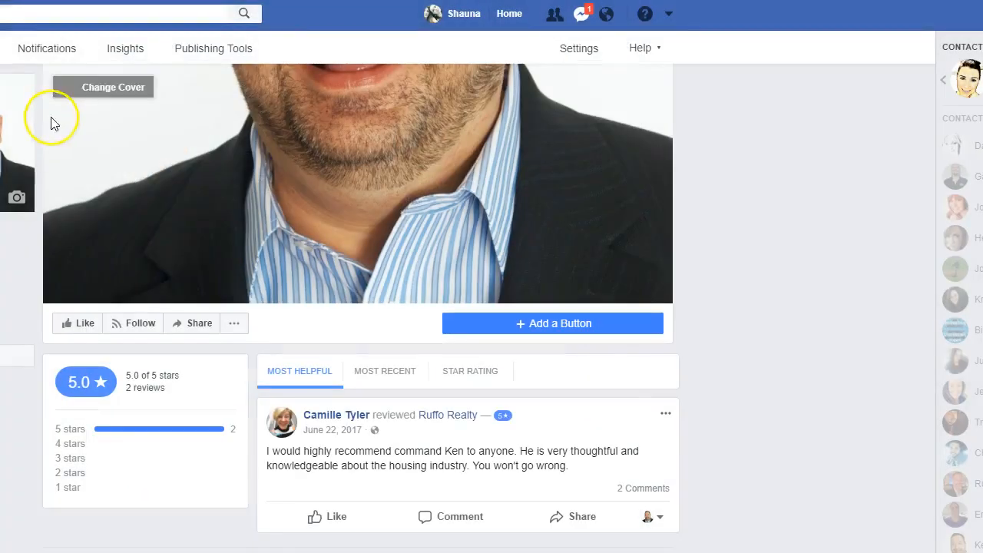
pyautogui.click(80, 89)
pyautogui.click(94, 159)
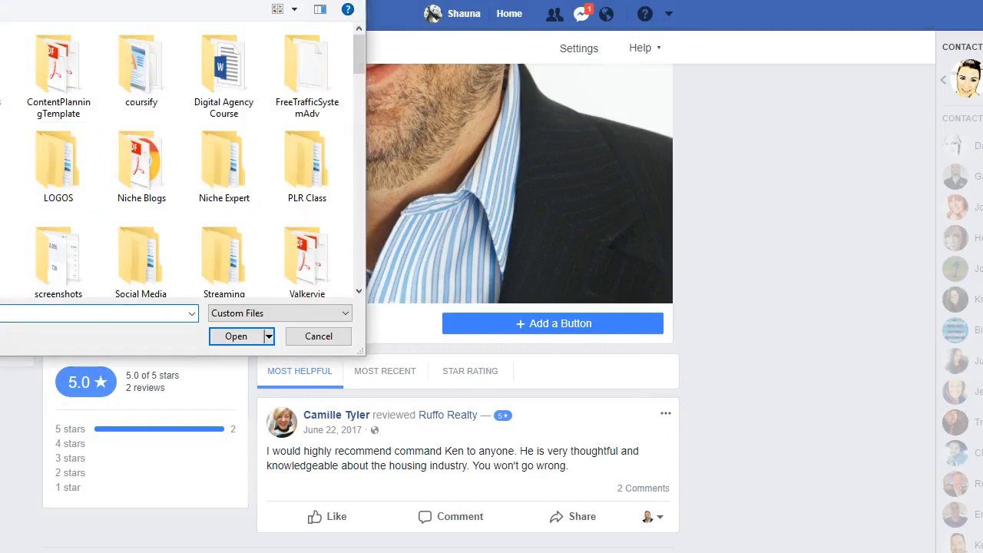
# Step: Search the computer's files for the downloaded cover image, open it and save it as the page's cover
pyautogui.click(0, 154)
pyautogui.click(279, 0)
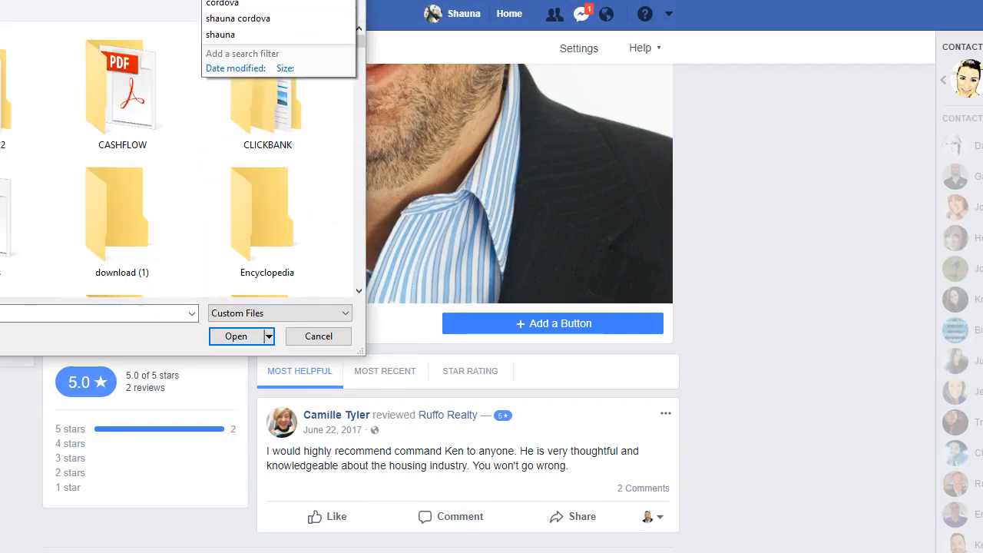
pyautogui.press('Escape')
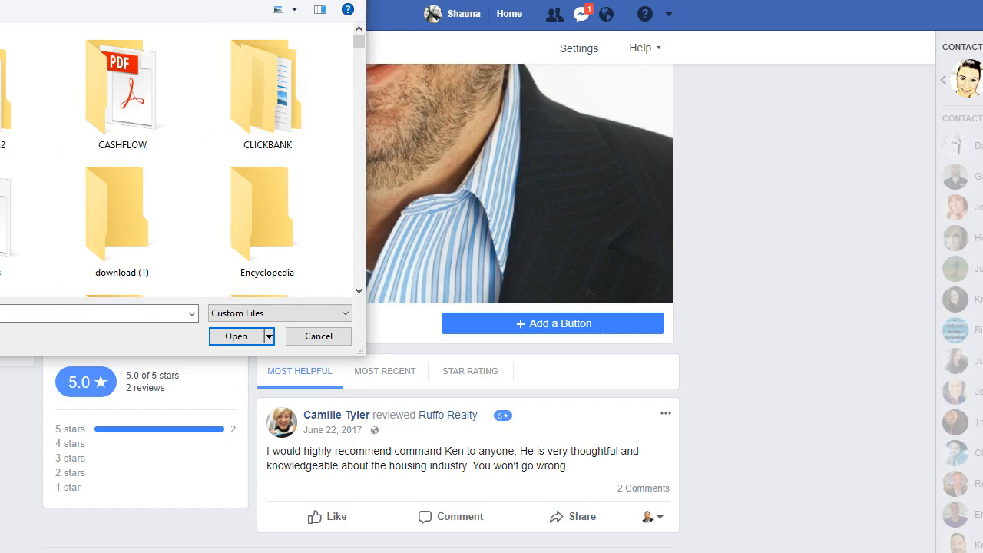
pyautogui.hotkey('ctrl', 'v')
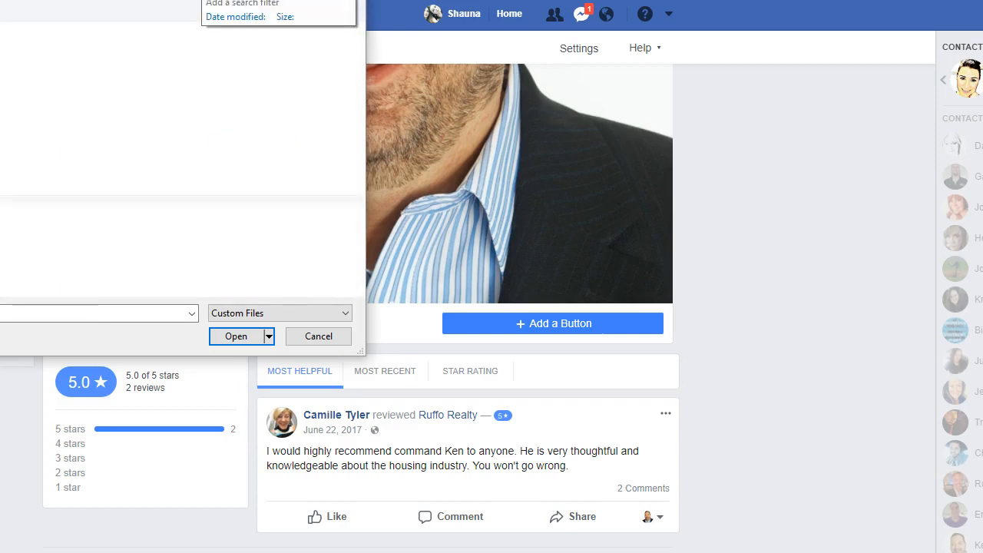
pyautogui.click(0, 108)
pyautogui.click(248, 337)
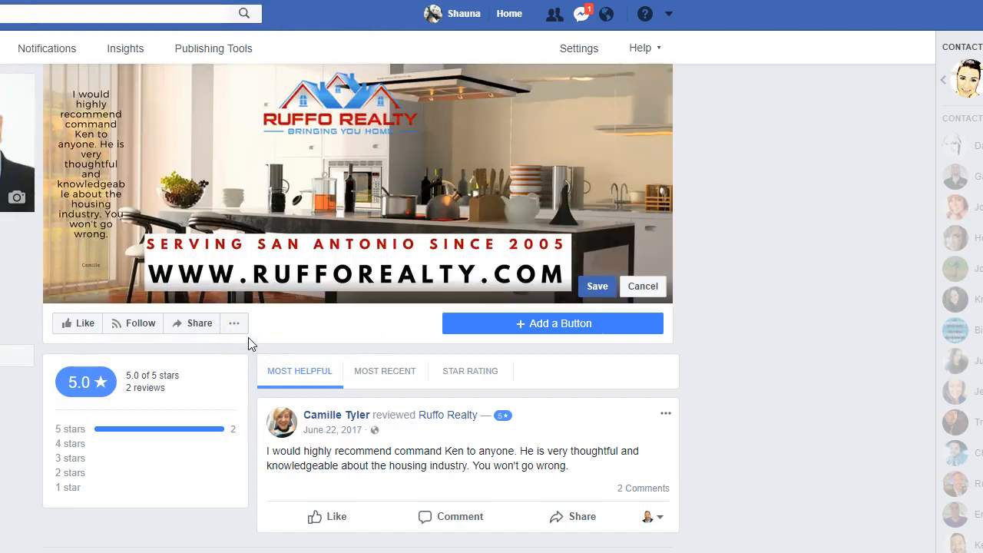
pyautogui.click(597, 286)
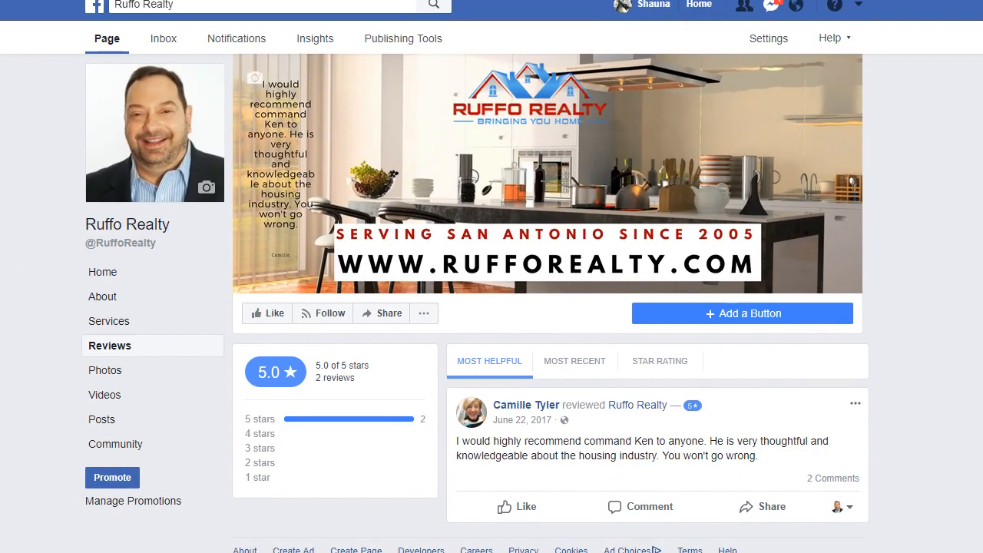
pyautogui.moveTo(860, 219)
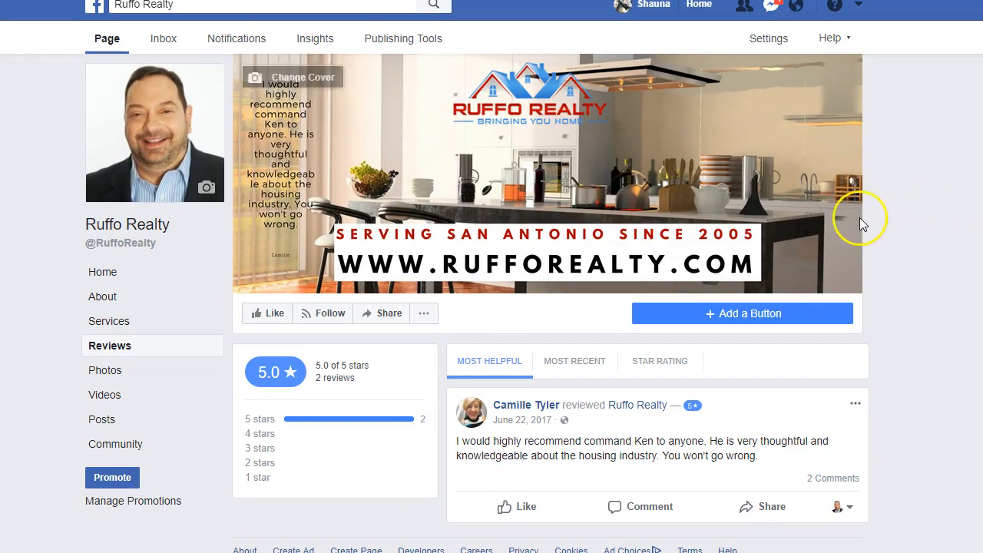